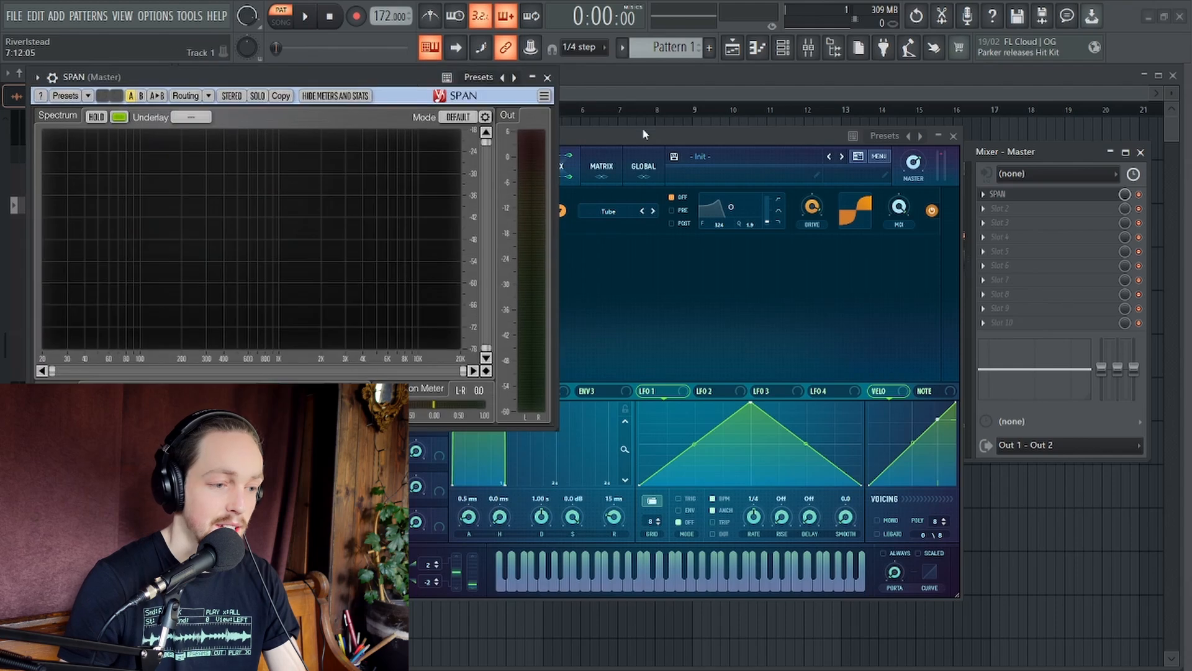
# Place the Serum window beside the SPAN analyzer and sweep the Tube distortion's drive down and up while playing notes
pyautogui.moveTo(654, 135); pyautogui.dragTo(734, 83)
pyautogui.press('c')
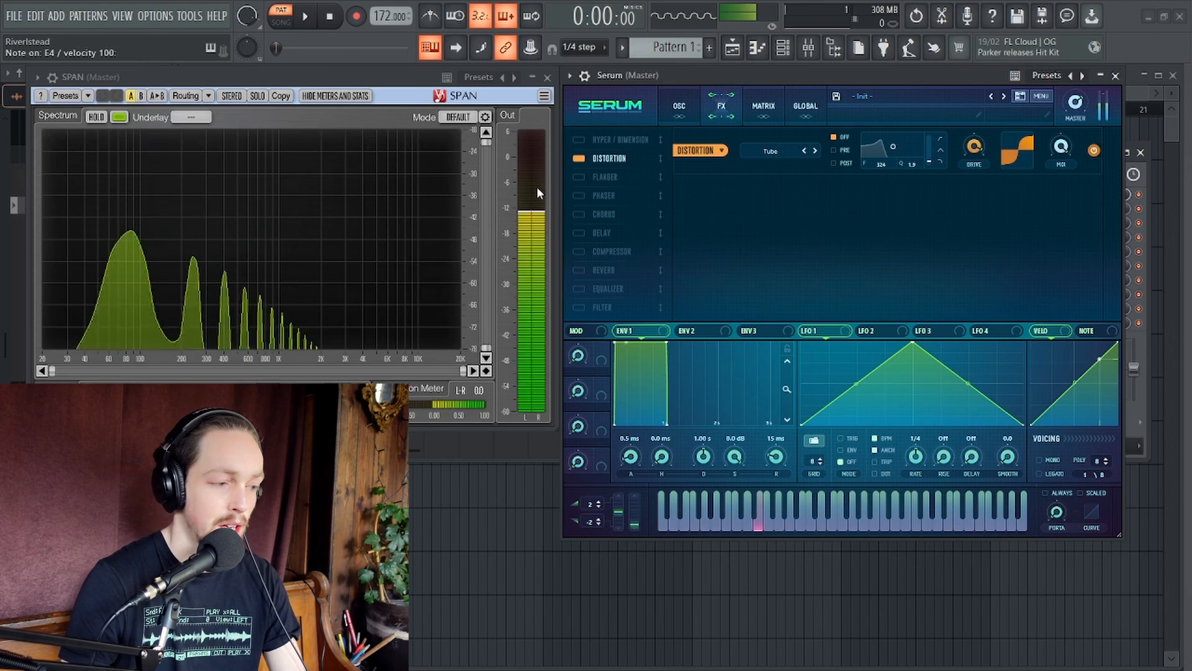
pyautogui.moveTo(977, 151); pyautogui.dragTo(997, 322)
pyautogui.press('c')
pyautogui.moveTo(978, 154); pyautogui.dragTo(975, 21)
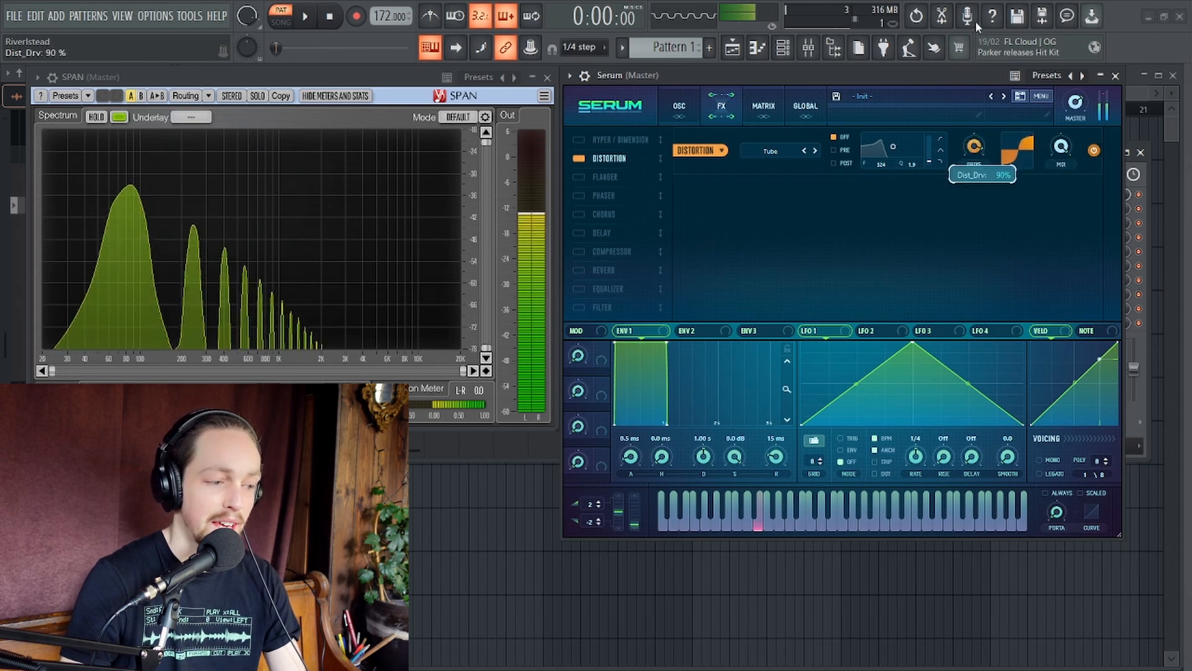
pyautogui.moveTo(973, 151)
pyautogui.mouseDown()
pyautogui.moveTo(973, 138)
pyautogui.moveTo(971, 149)
pyautogui.mouseUp()
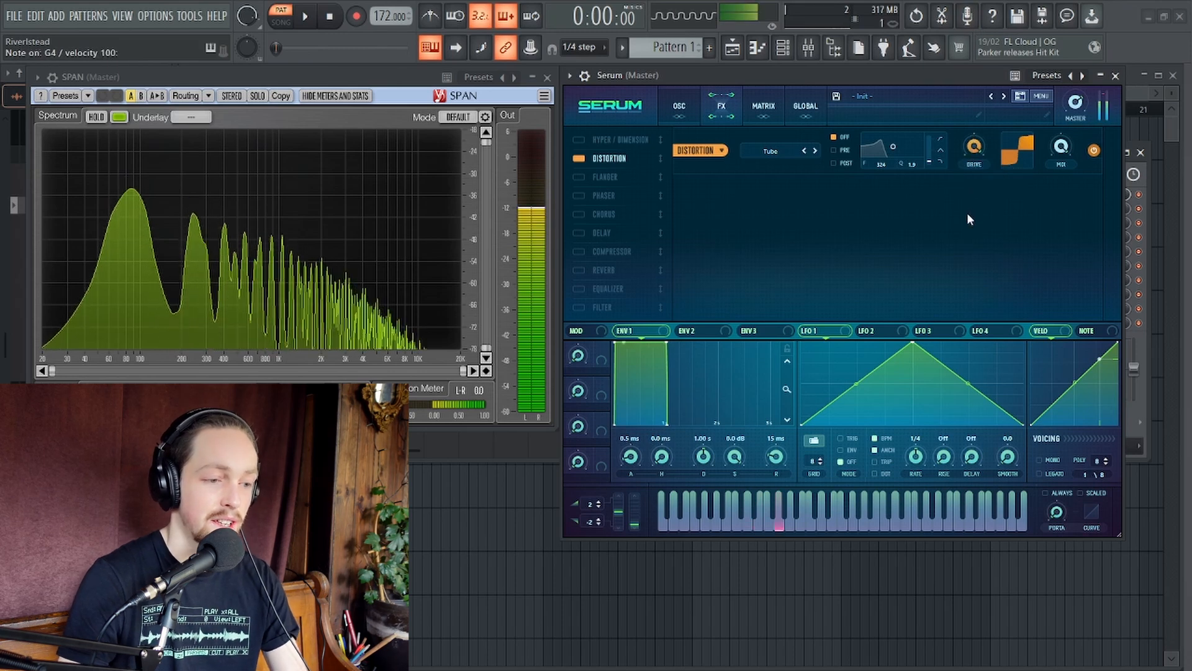
# Check the oscillator view, then set the distortion mode to HardClip and reshape LFO 1 into a rising ramp
pyautogui.click(679, 106)
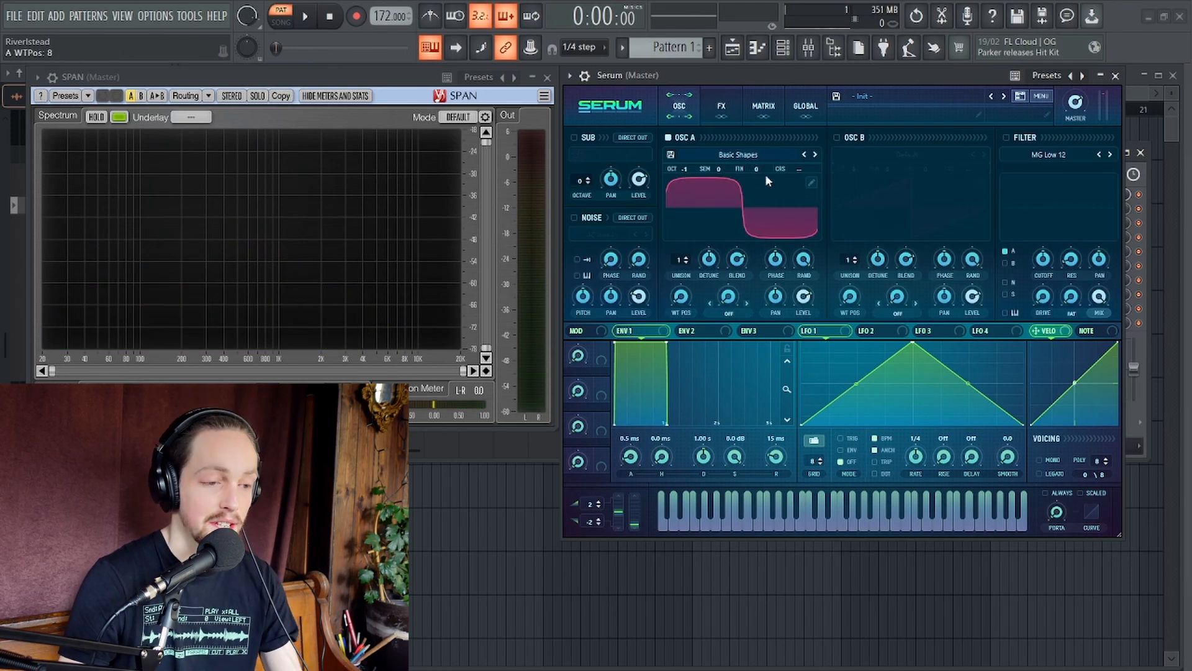
pyautogui.click(760, 109)
pyautogui.click(717, 108)
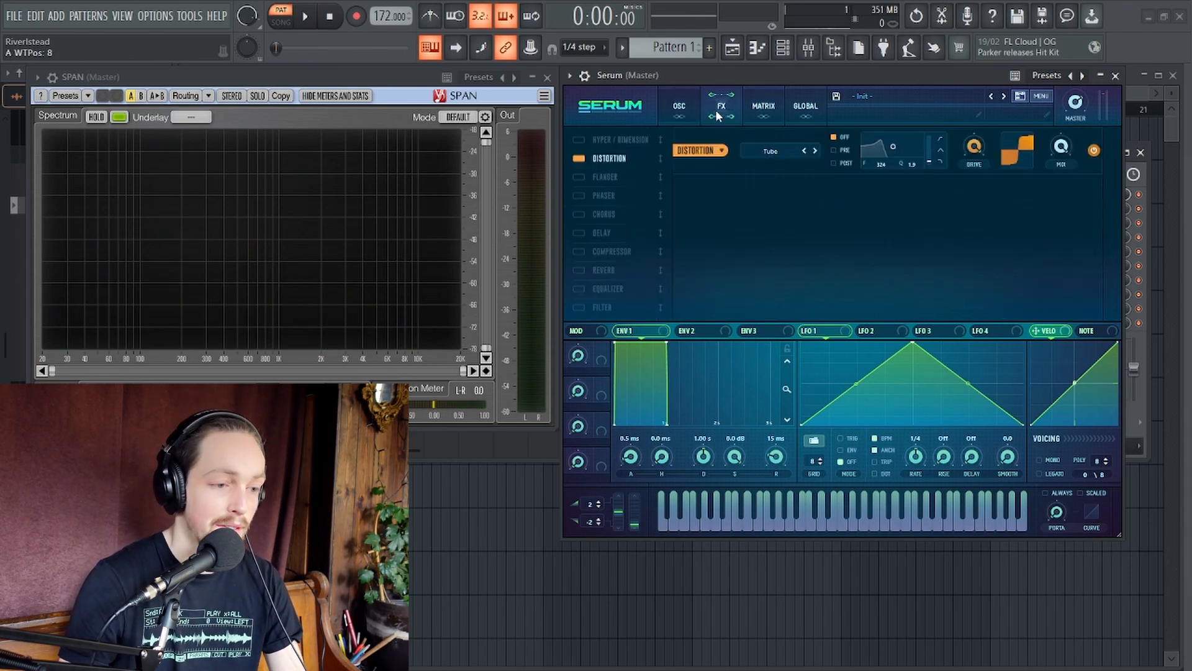
pyautogui.click(767, 152)
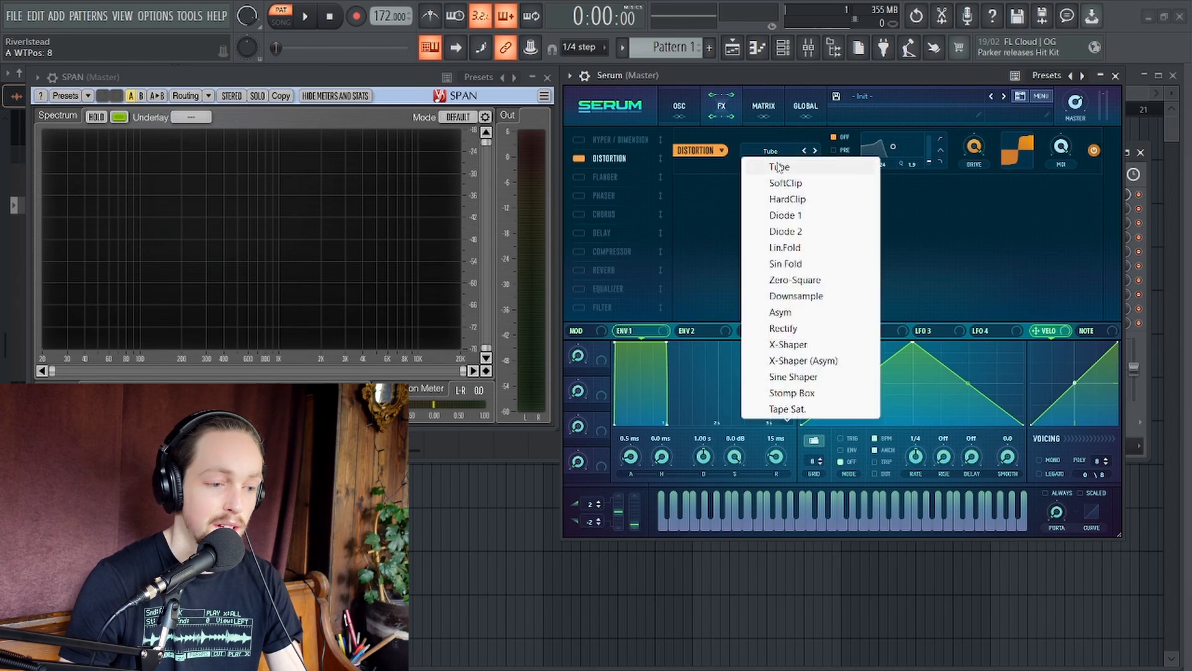
pyautogui.click(799, 199)
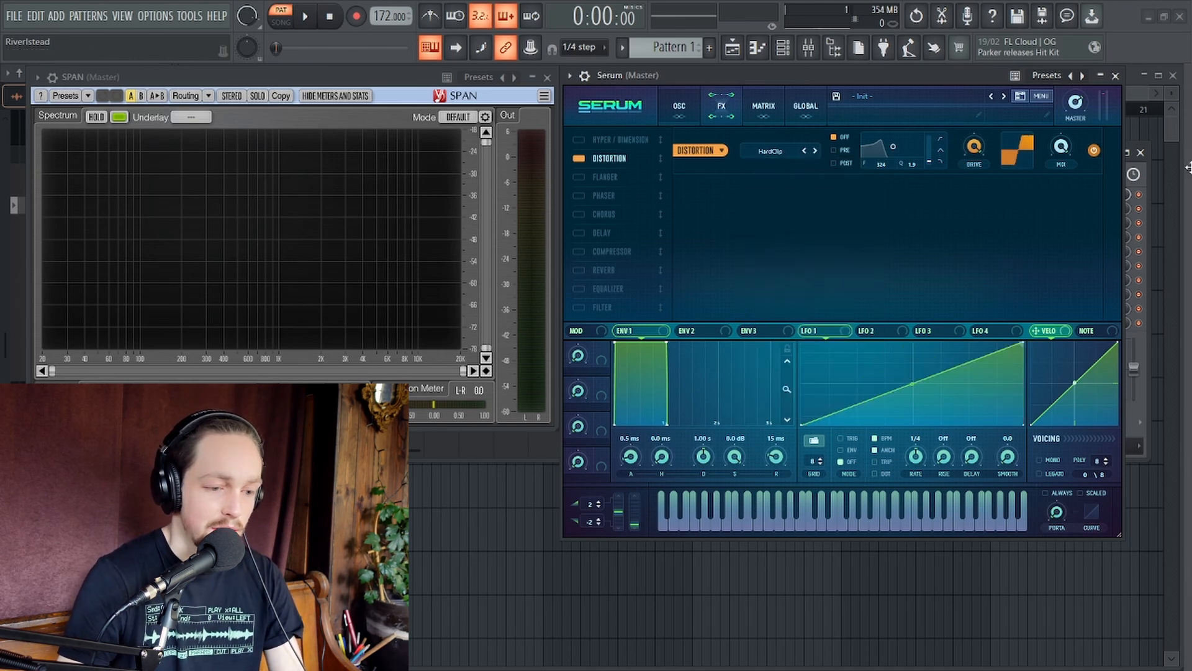
# Set the distortion drive to 0% and modulate it with LFO 1 in ENV mode at a one-bar rate
pyautogui.moveTo(973, 155); pyautogui.dragTo(987, 436)
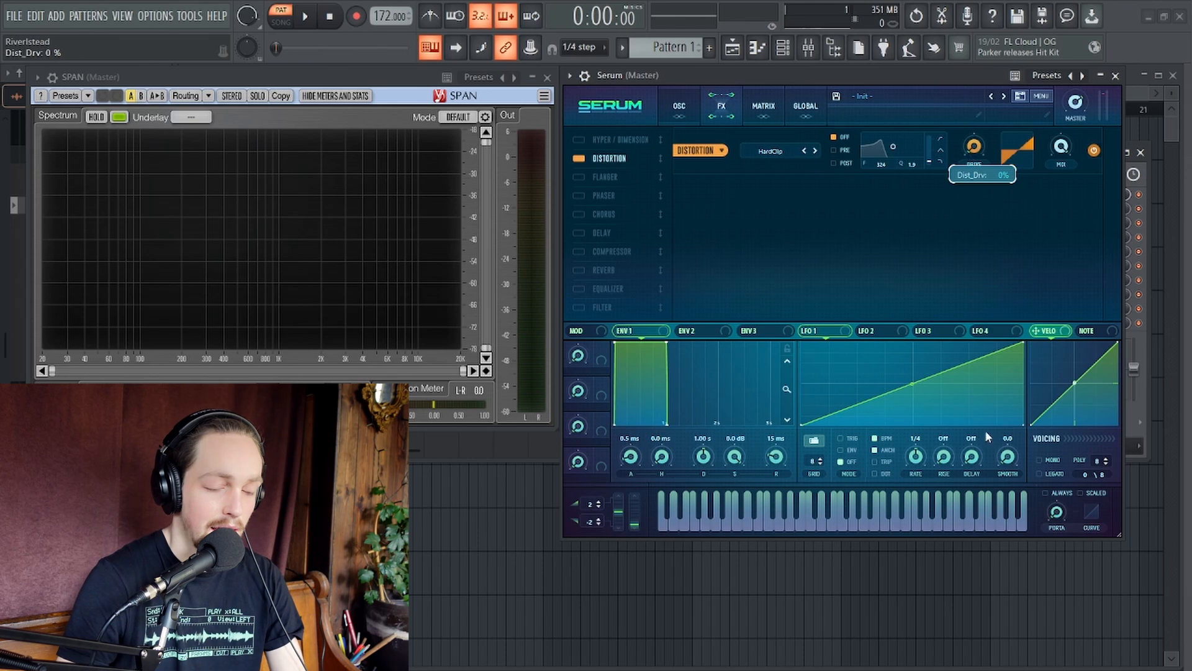
pyautogui.moveTo(817, 333); pyautogui.dragTo(966, 193)
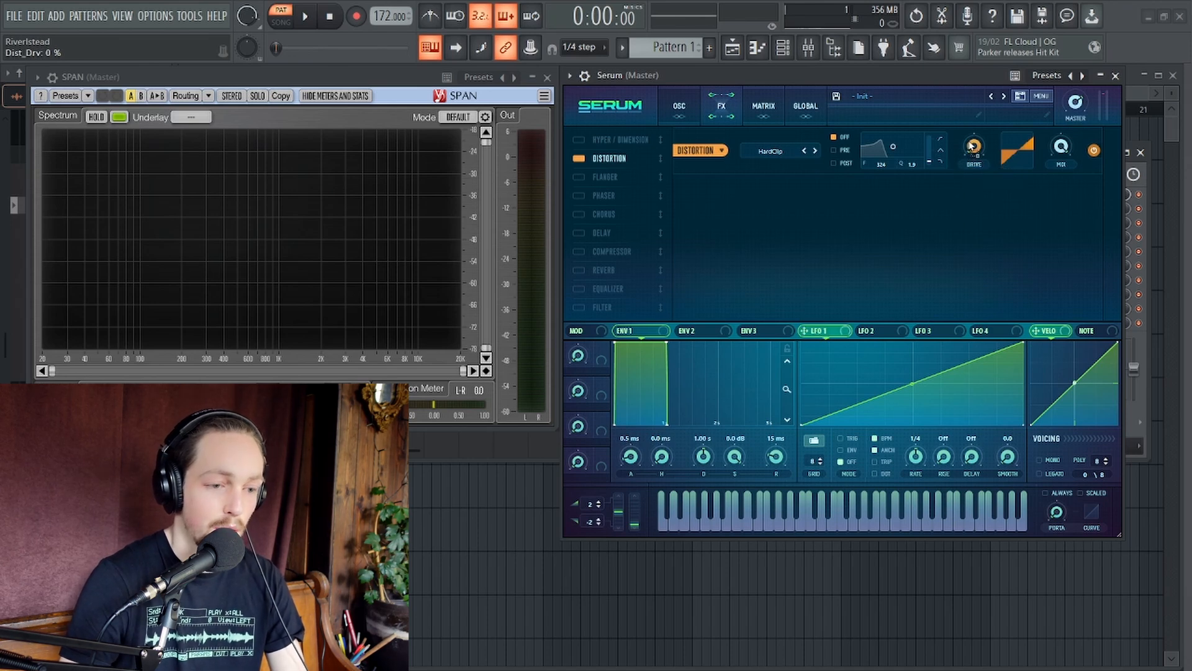
pyautogui.moveTo(972, 146); pyautogui.dragTo(974, 147)
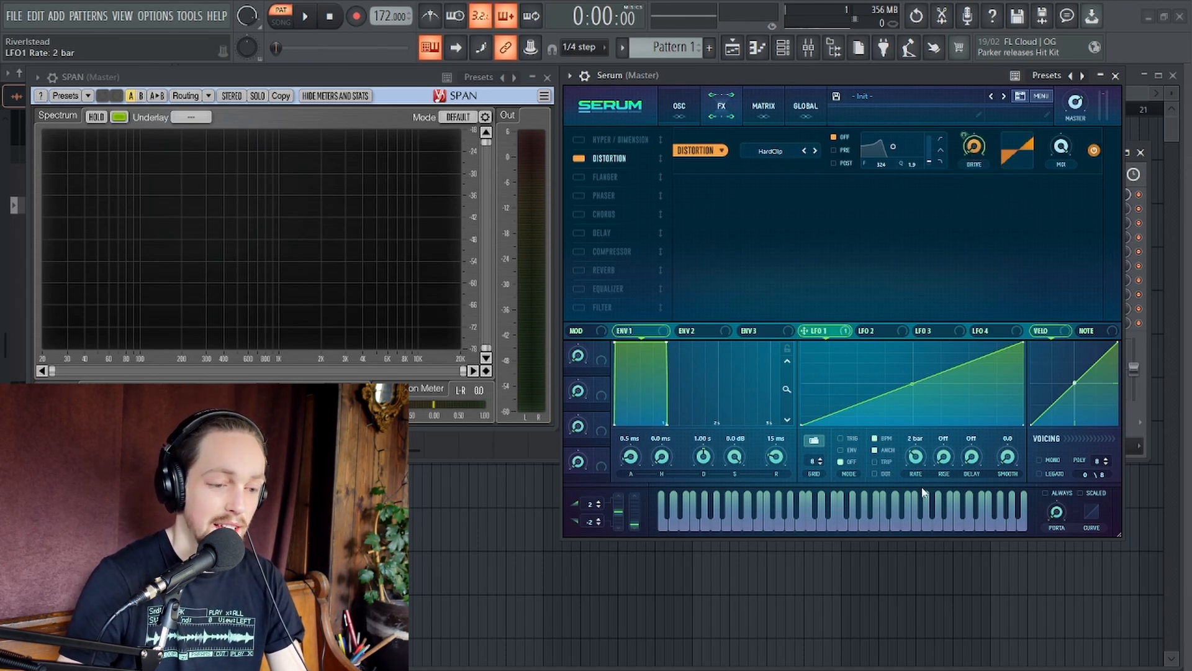
# Resample the distorted sound into oscillator A as a new wavetable
pyautogui.click(678, 110)
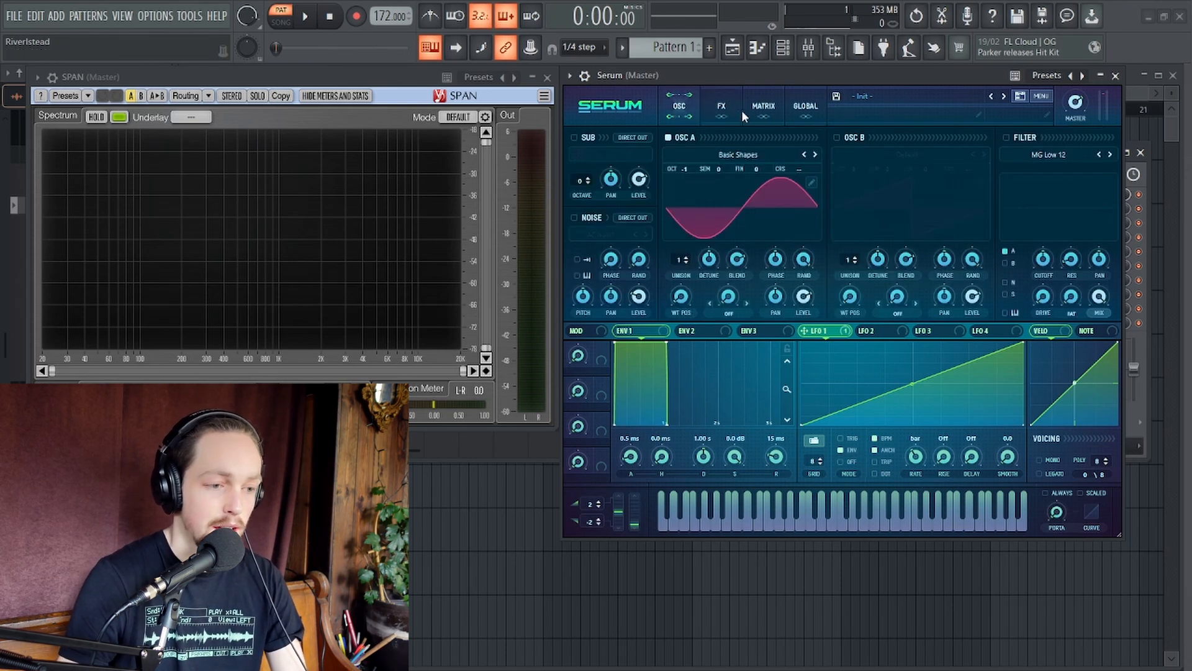
pyautogui.click(1041, 96)
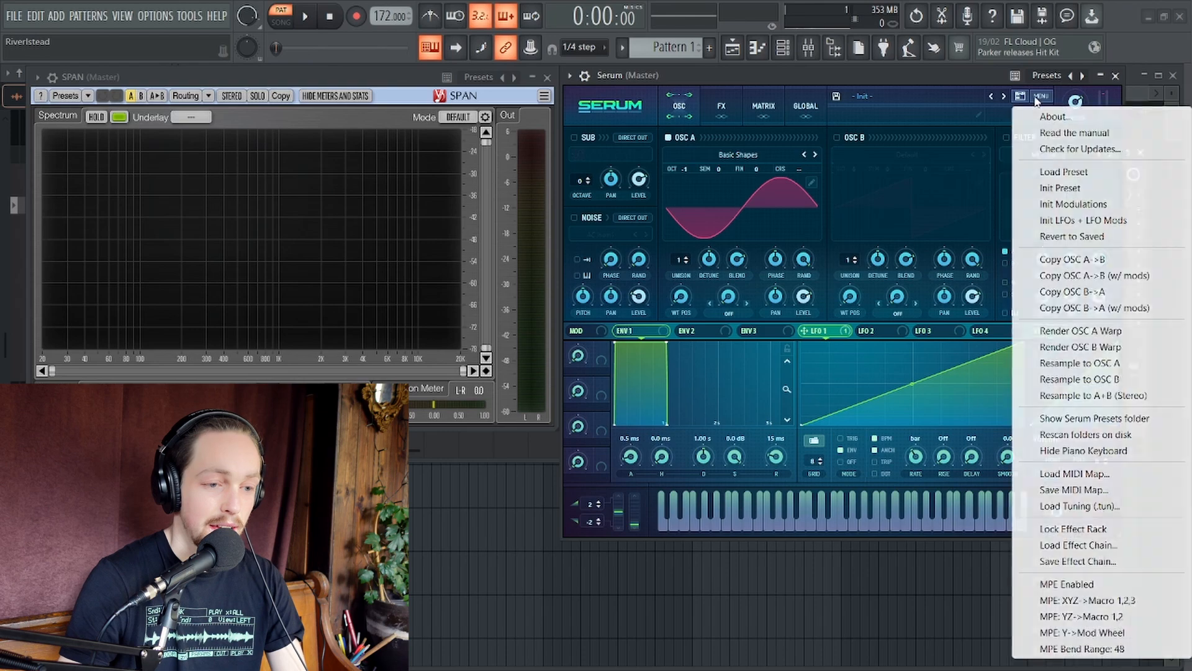
pyautogui.click(1113, 366)
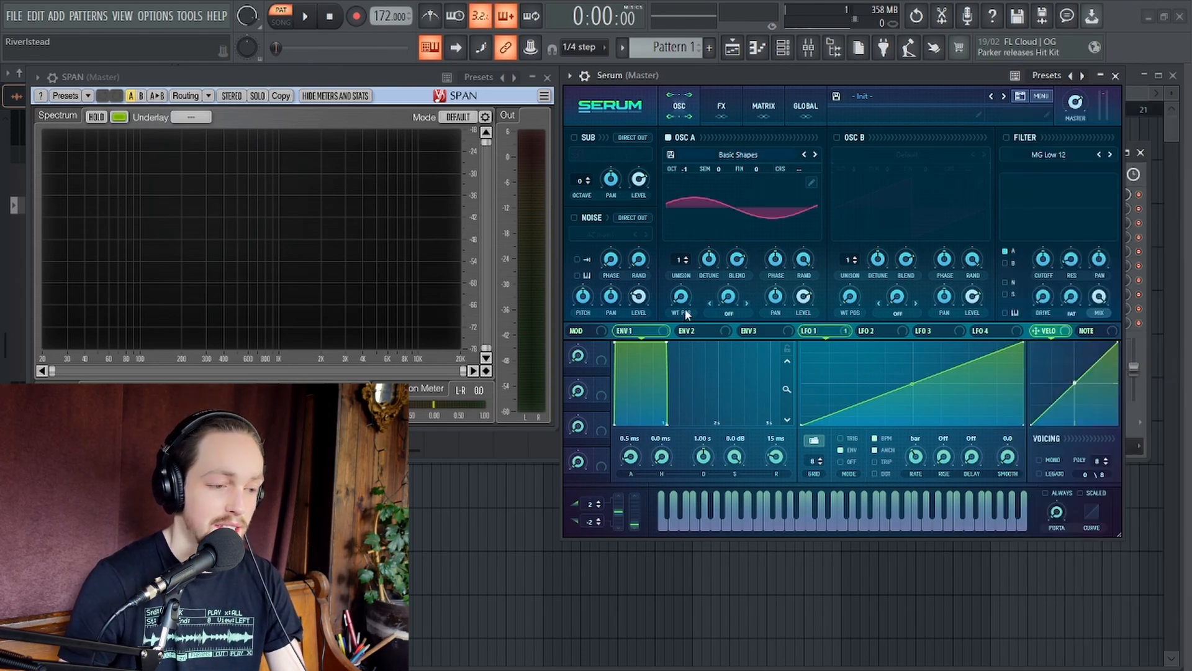
# Sweep oscillator A's wavetable position through the resampled frames up to 256 while playing a note
pyautogui.moveTo(673, 301); pyautogui.dragTo(704, 210)
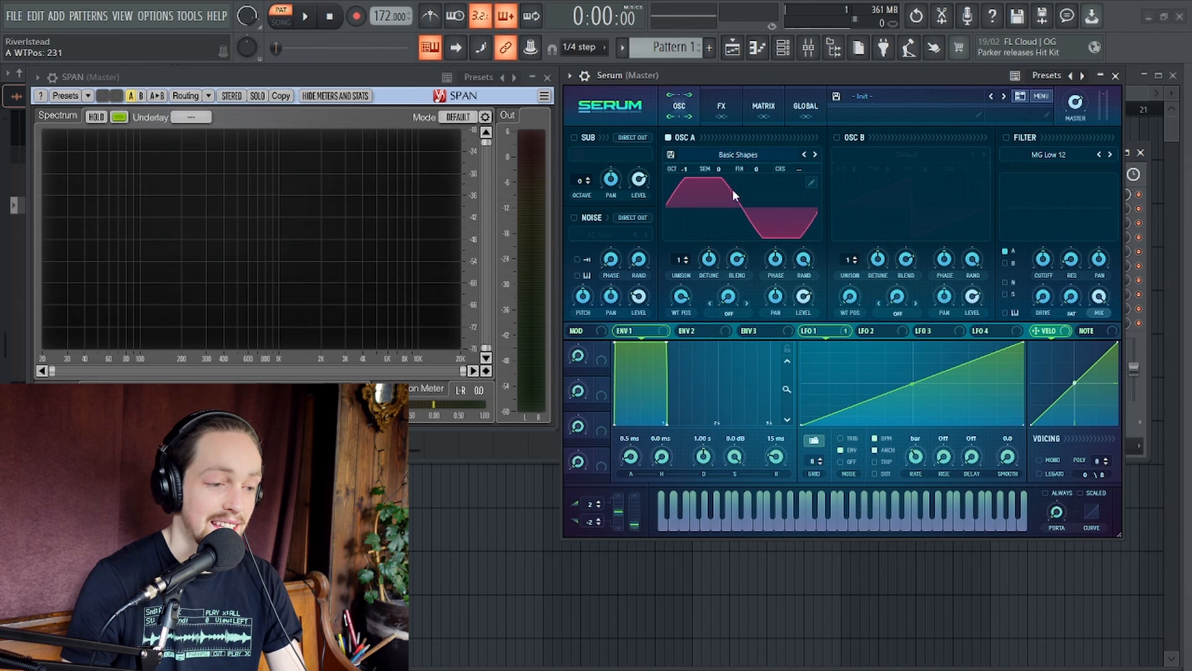
pyautogui.moveTo(679, 303); pyautogui.dragTo(682, 279)
pyautogui.press('c')
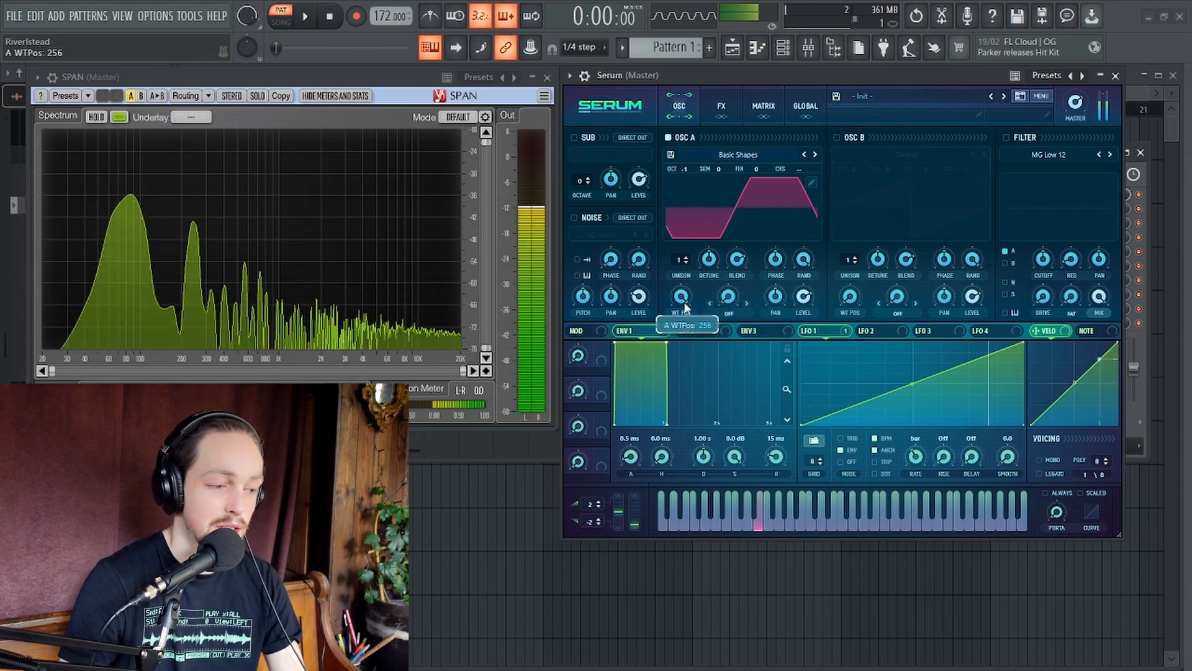
pyautogui.moveTo(684, 307)
pyautogui.mouseDown()
pyautogui.moveTo(689, 395)
pyautogui.moveTo(695, 307)
pyautogui.mouseUp()
# Change the distortion mode from HardClip to Asym
pyautogui.click(721, 106)
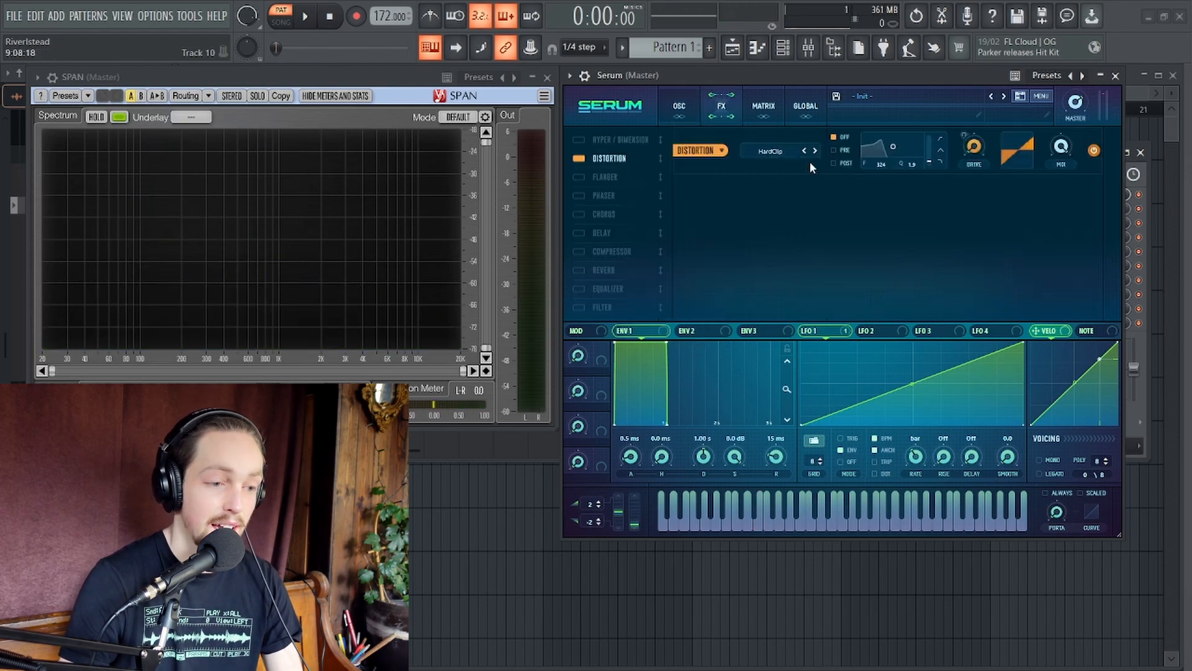
pyautogui.click(765, 158)
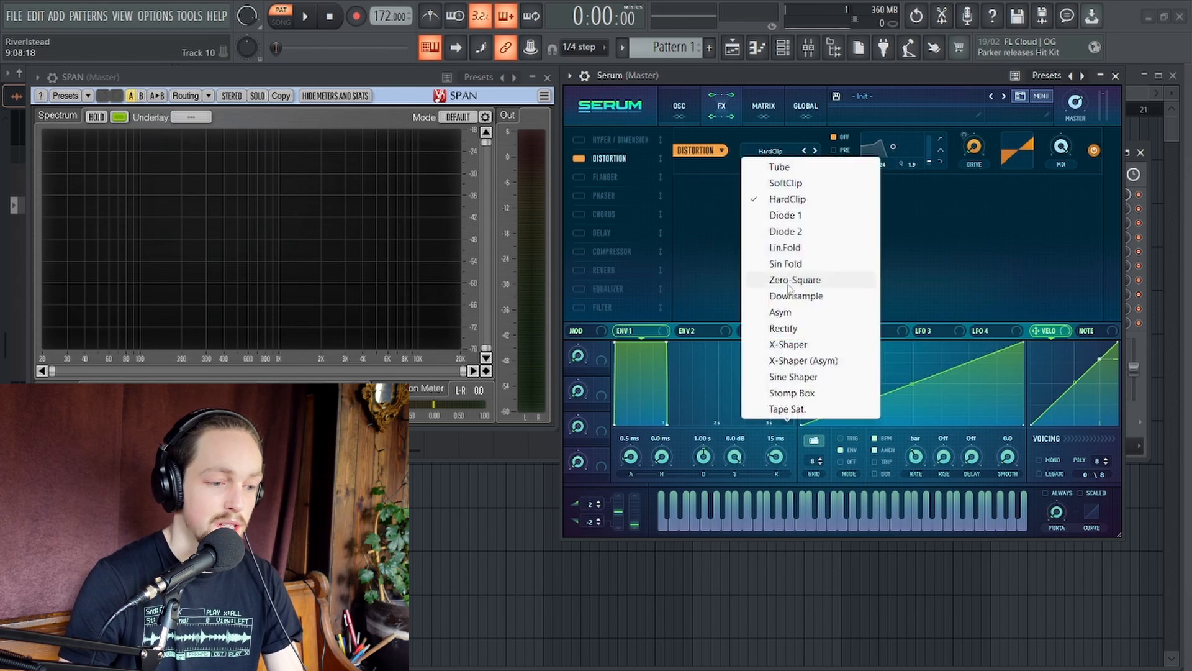
pyautogui.click(795, 312)
# Reload the Basic Shapes wavetable from the Analog category into oscillator A
pyautogui.click(680, 106)
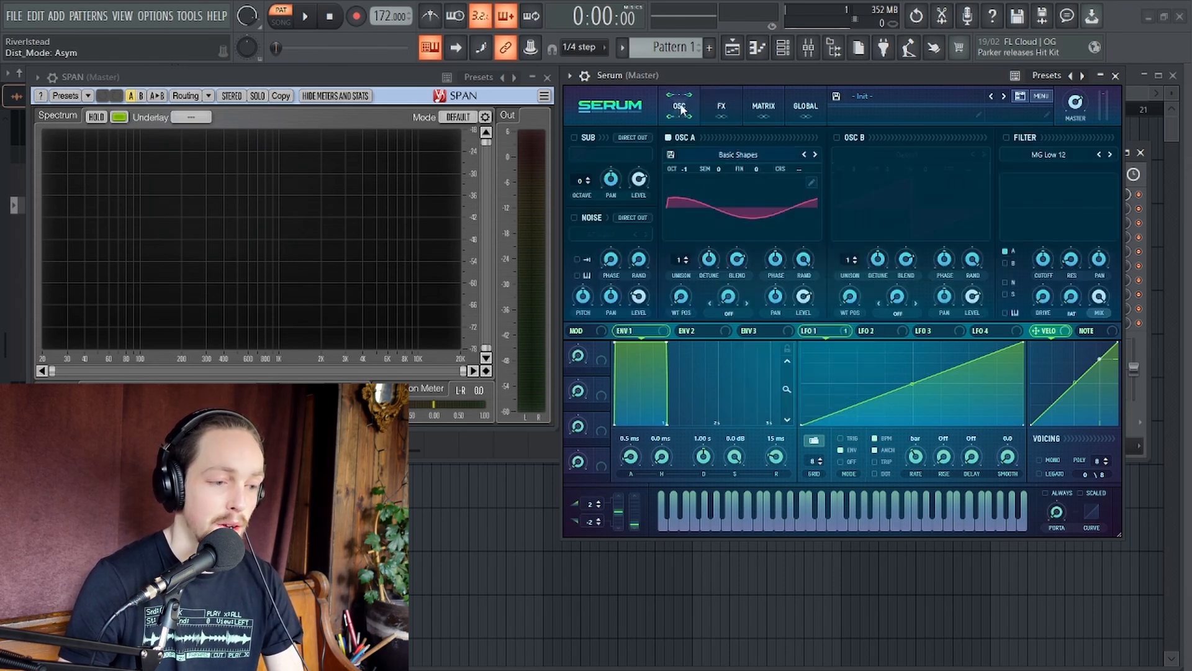
pyautogui.click(734, 159)
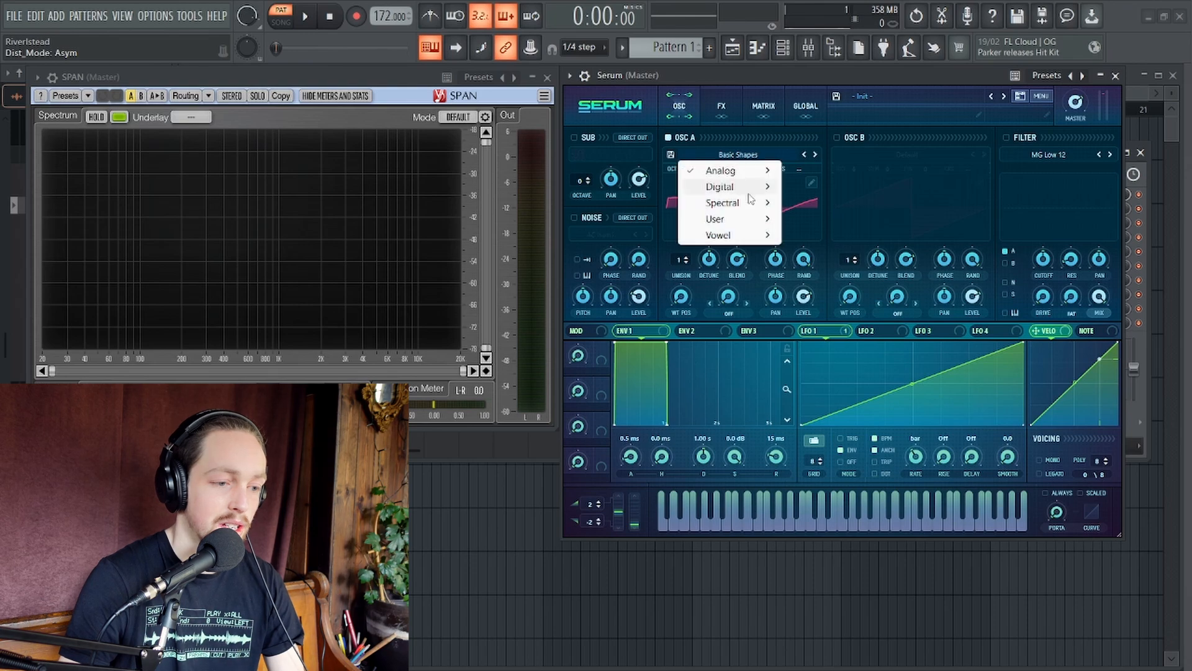
pyautogui.moveTo(758, 170)
pyautogui.click(864, 244)
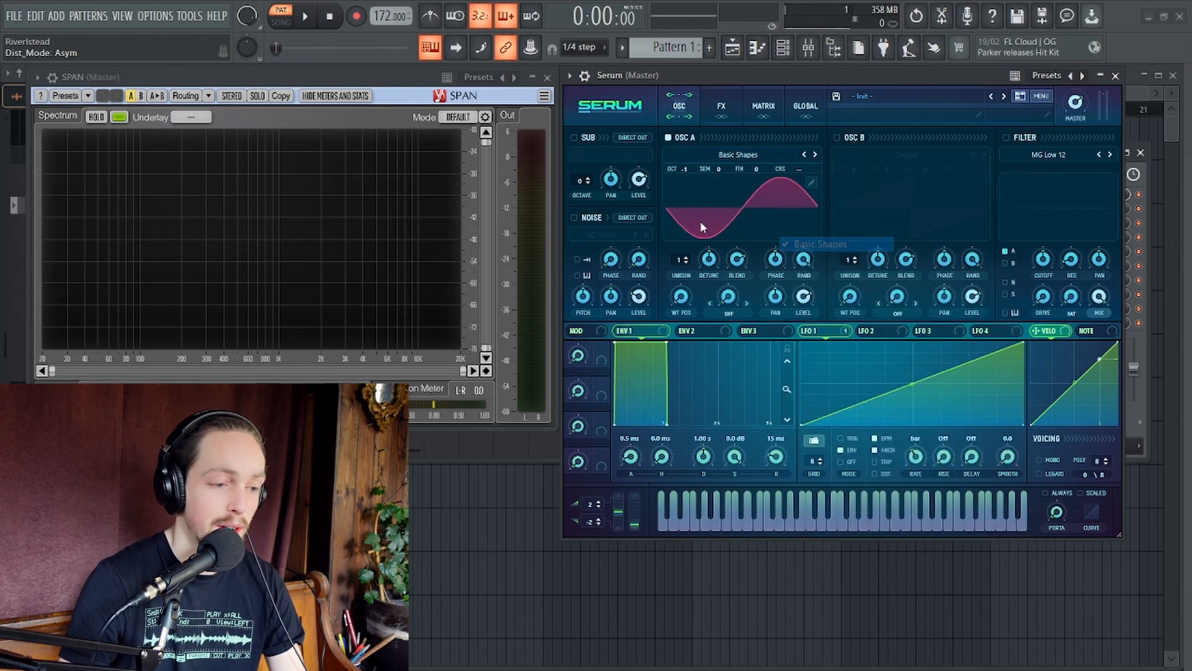
# Remove the LFO 1 modulation from the distortion drive
pyautogui.click(722, 106)
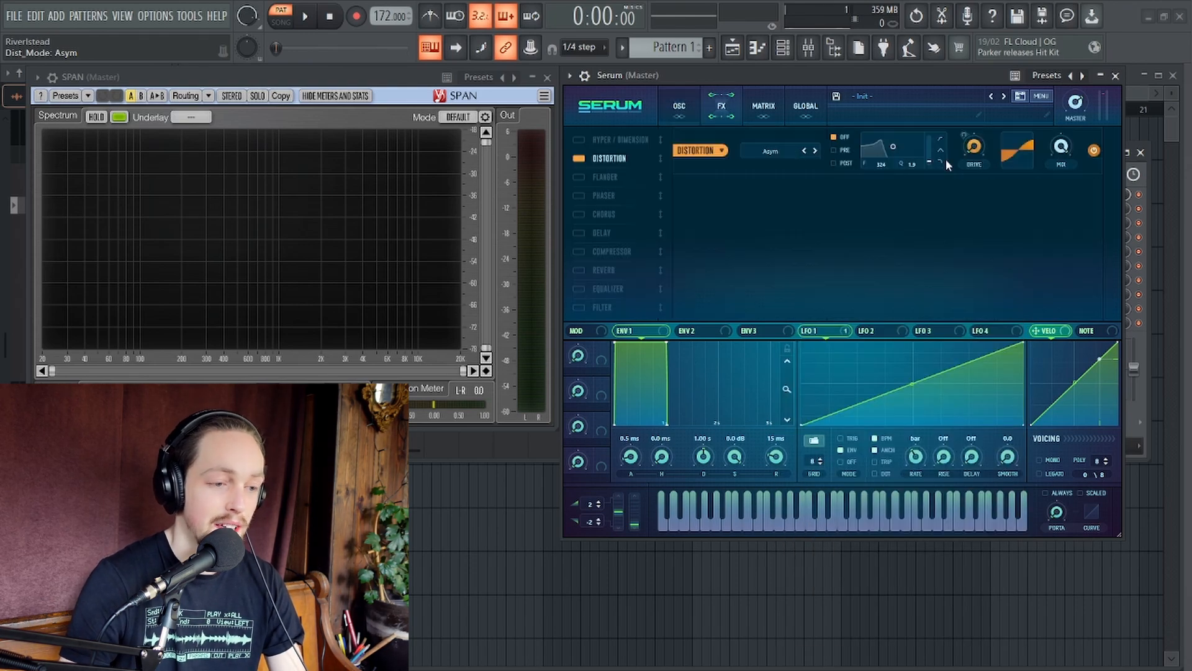
pyautogui.moveTo(974, 149); pyautogui.dragTo(978, 97)
pyautogui.rightClick(973, 132)
pyautogui.click(1019, 195)
# Raise the Asym distortion's drive to 81% and audition it with several notes
pyautogui.moveTo(980, 167); pyautogui.dragTo(981, 125)
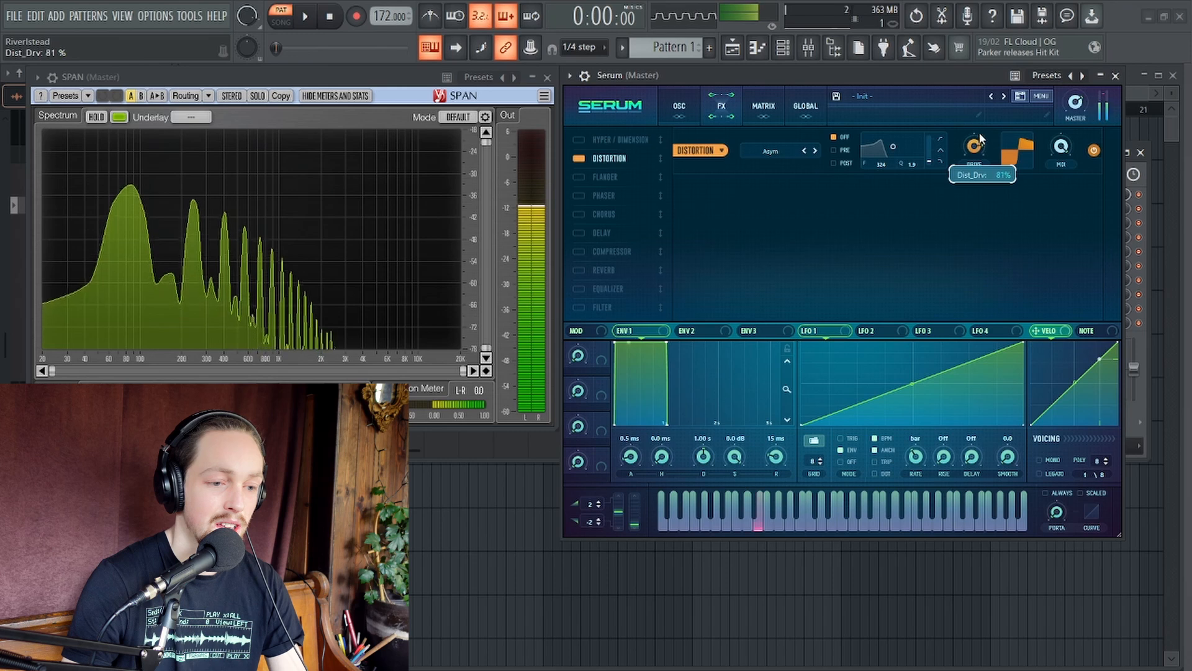
pyautogui.press('b')
pyautogui.press('x')
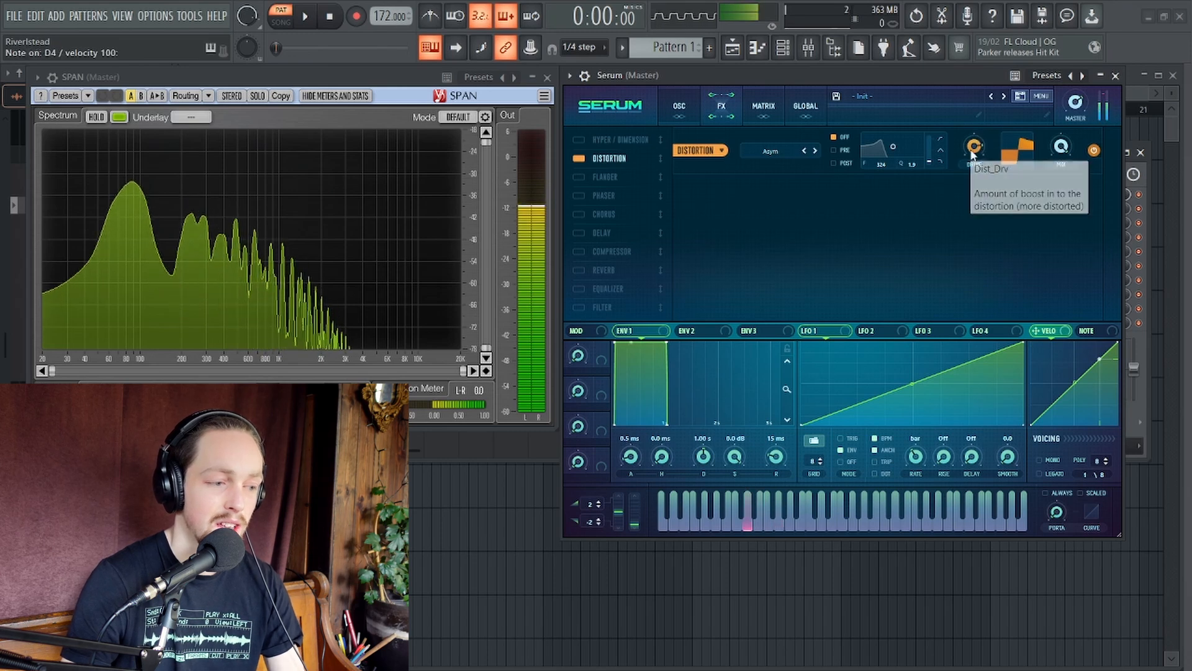
# Switch the distortion mode to SoftClip, adjust the drive slightly and play notes to compare the harmonics
pyautogui.click(771, 150)
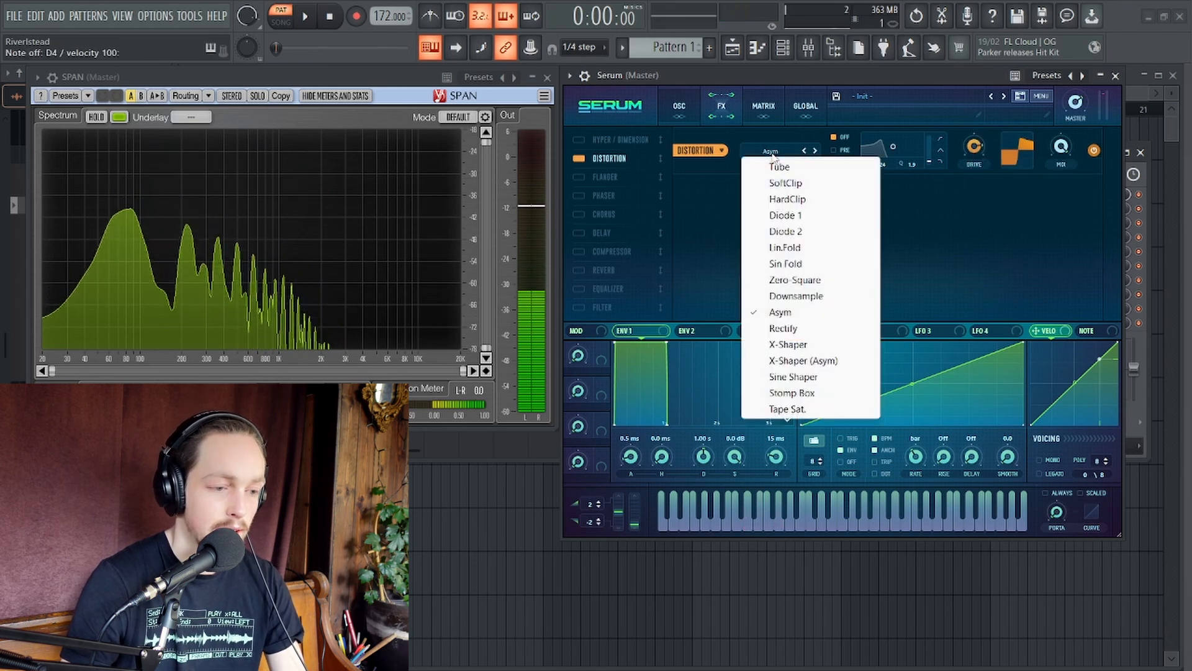
pyautogui.click(782, 184)
pyautogui.moveTo(977, 135); pyautogui.dragTo(977, 122)
pyautogui.press('b')
pyautogui.press('x')
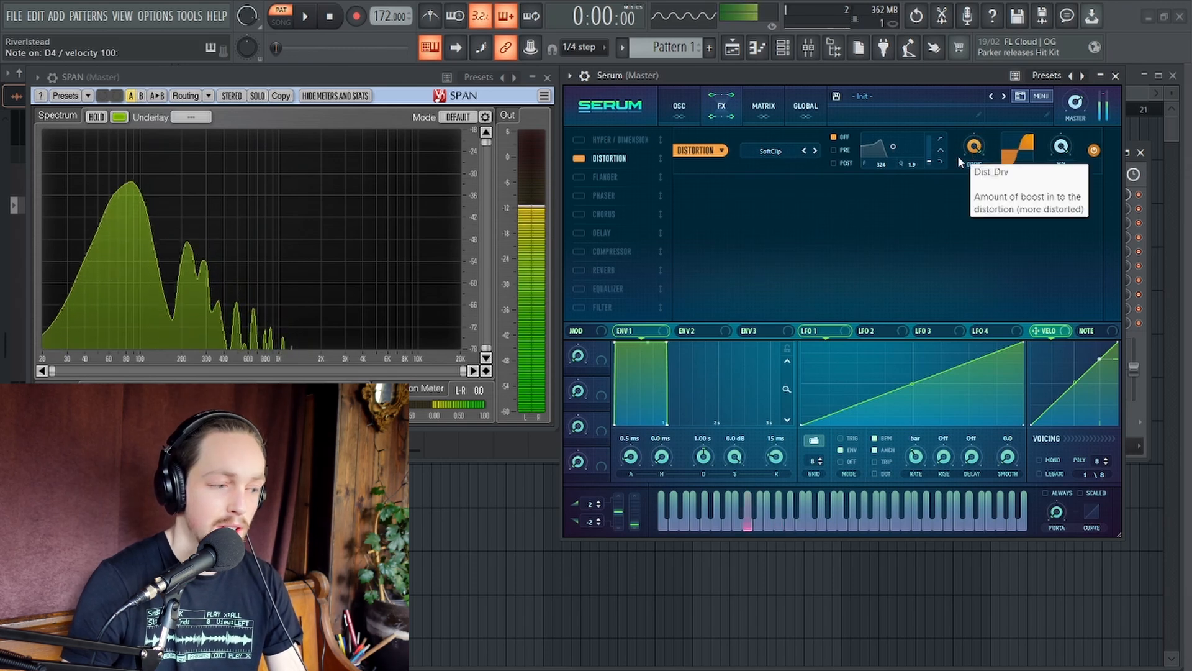
# Switch the distortion mode to HardClip and play a short run of notes to compare its spectrum
pyautogui.click(763, 151)
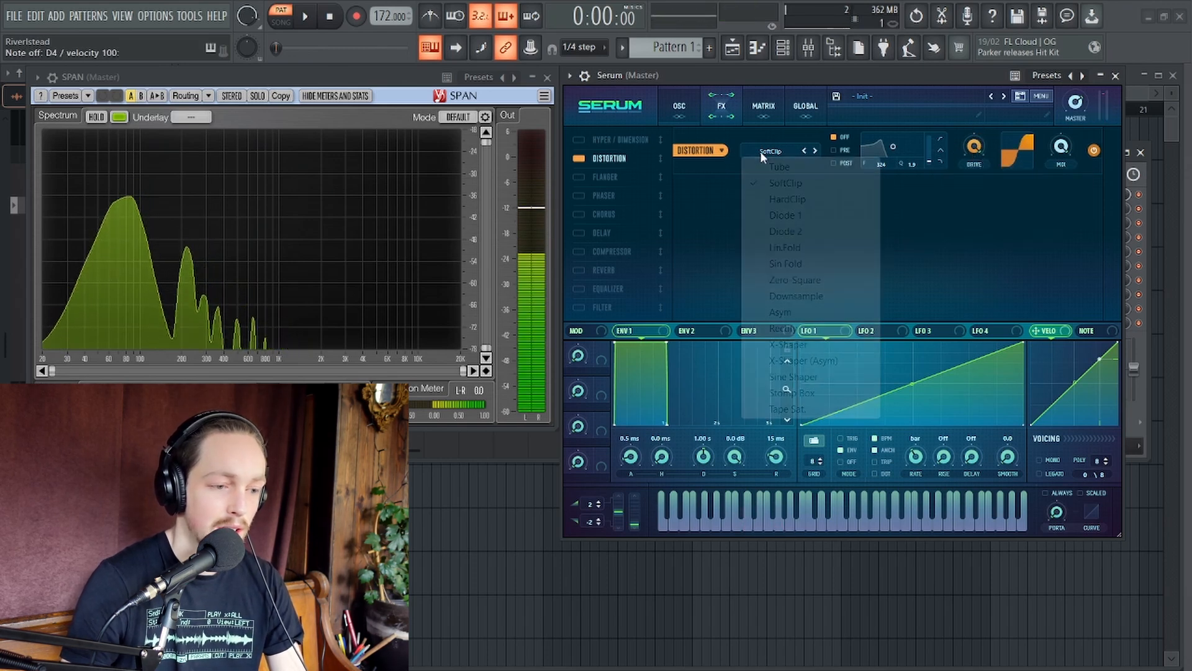
pyautogui.click(790, 199)
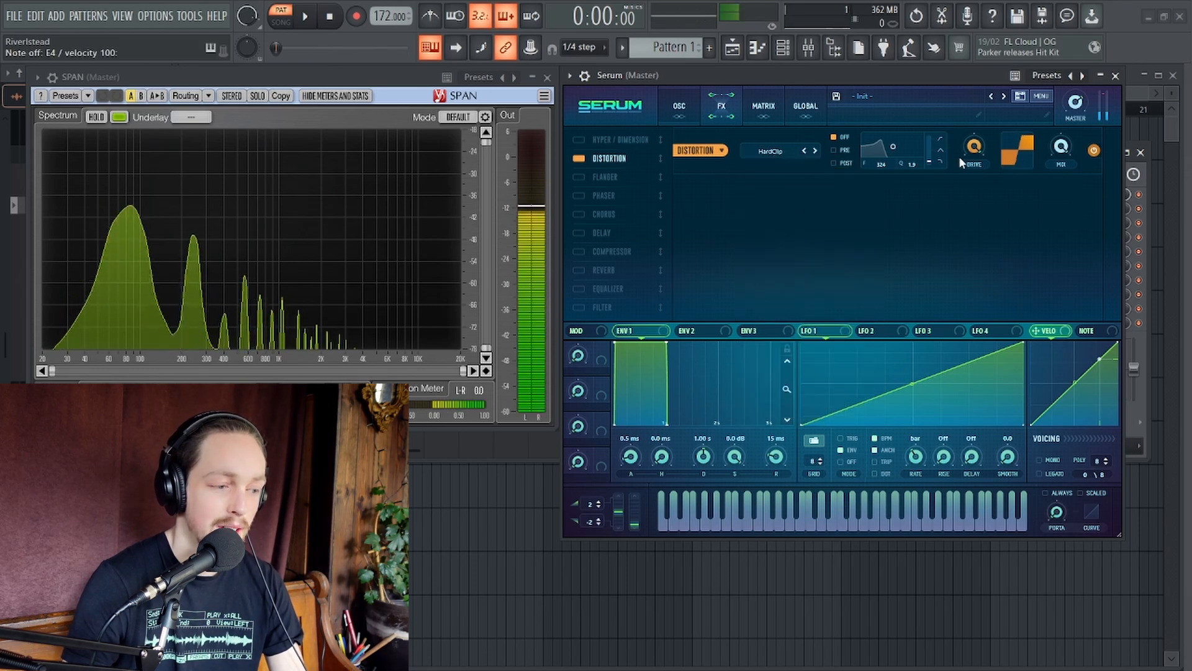
pyautogui.press('c')
pyautogui.press('b')
pyautogui.press('x')
pyautogui.press('c')
pyautogui.press('b')
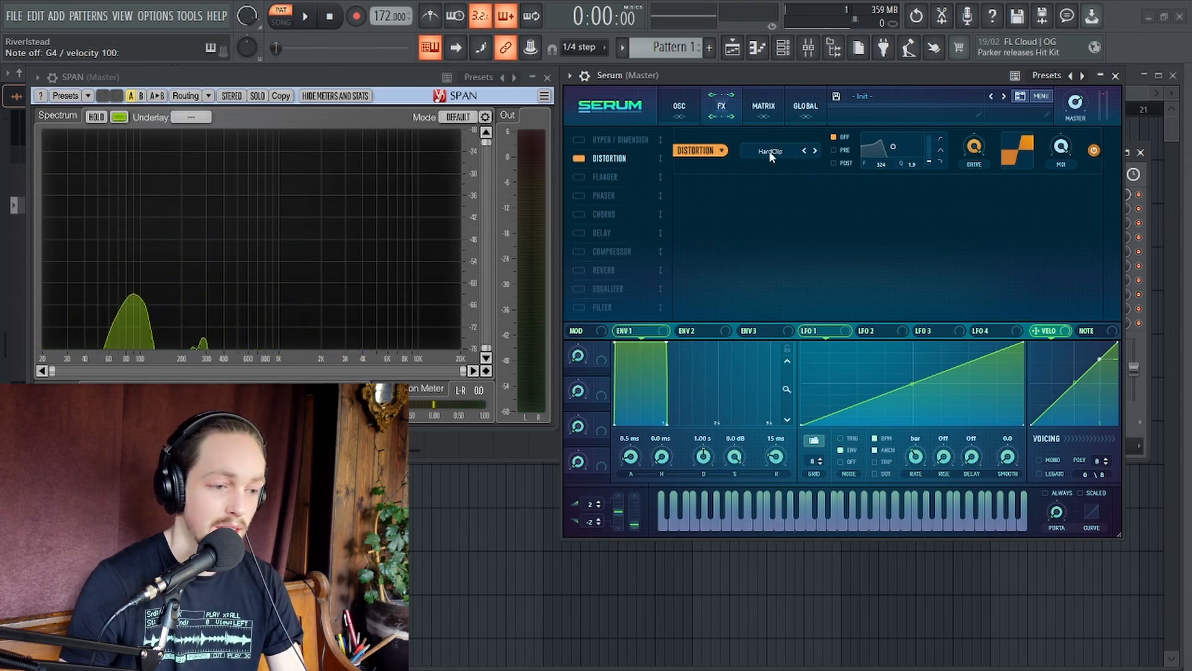
# Switch the distortion mode to Lin.Fold and sweep its drive, ending at 0%
pyautogui.click(770, 154)
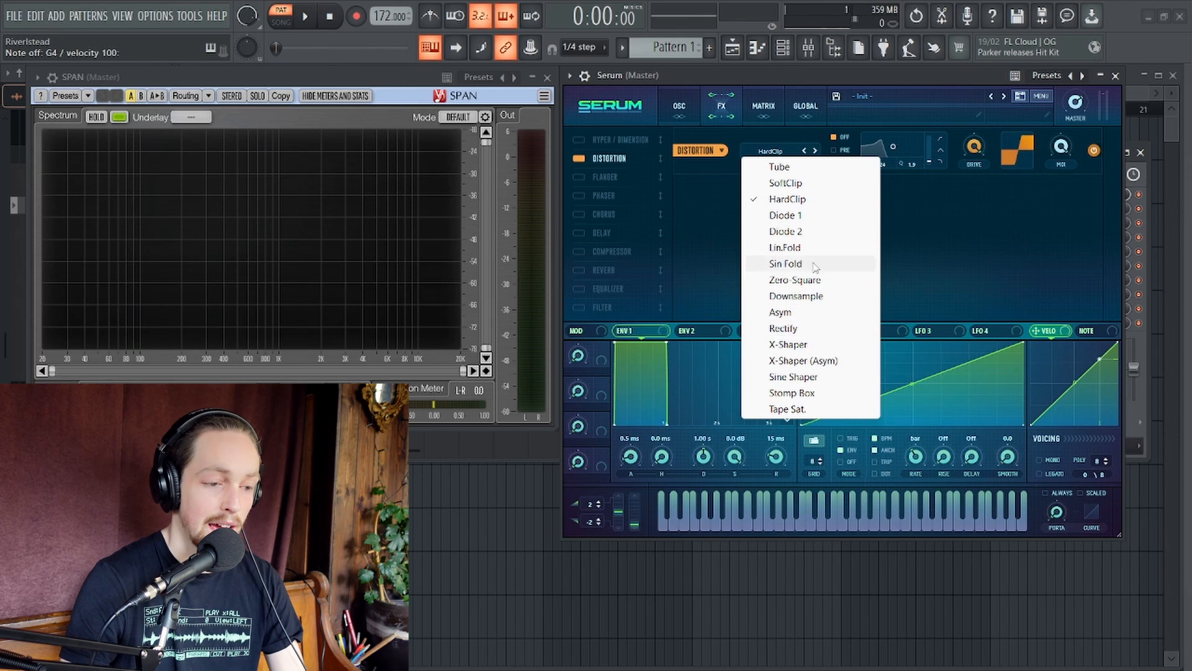
pyautogui.click(786, 247)
pyautogui.moveTo(980, 237); pyautogui.dragTo(980, 312)
pyautogui.moveTo(973, 144); pyautogui.dragTo(974, 136)
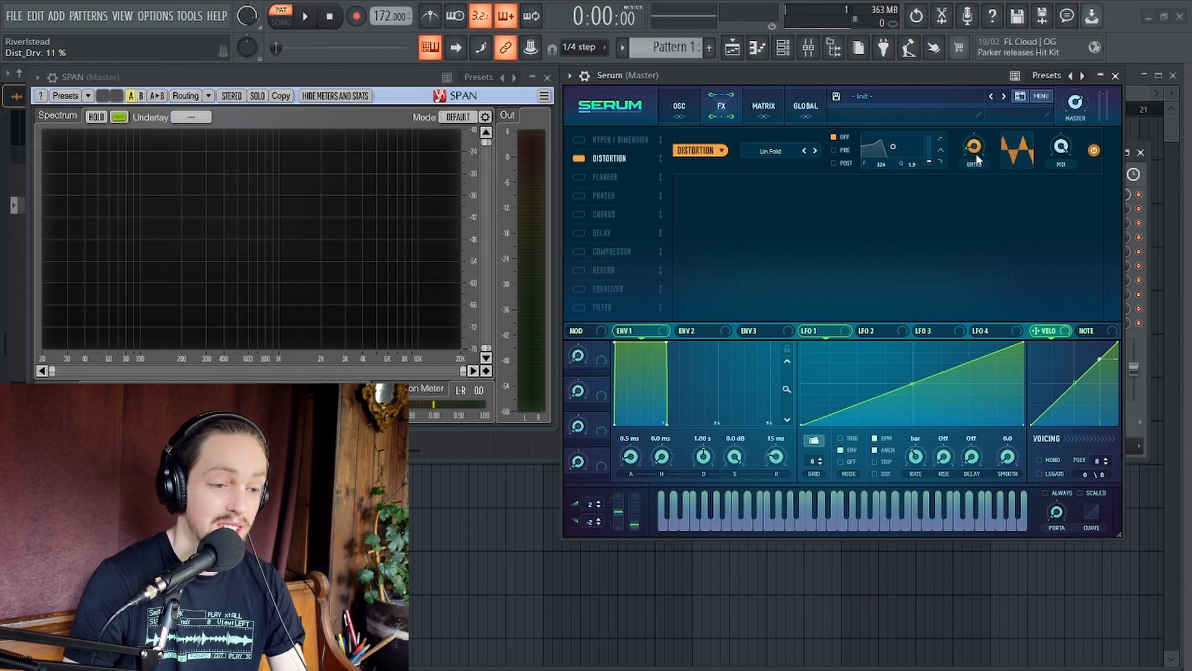
pyautogui.moveTo(978, 156); pyautogui.dragTo(876, 236)
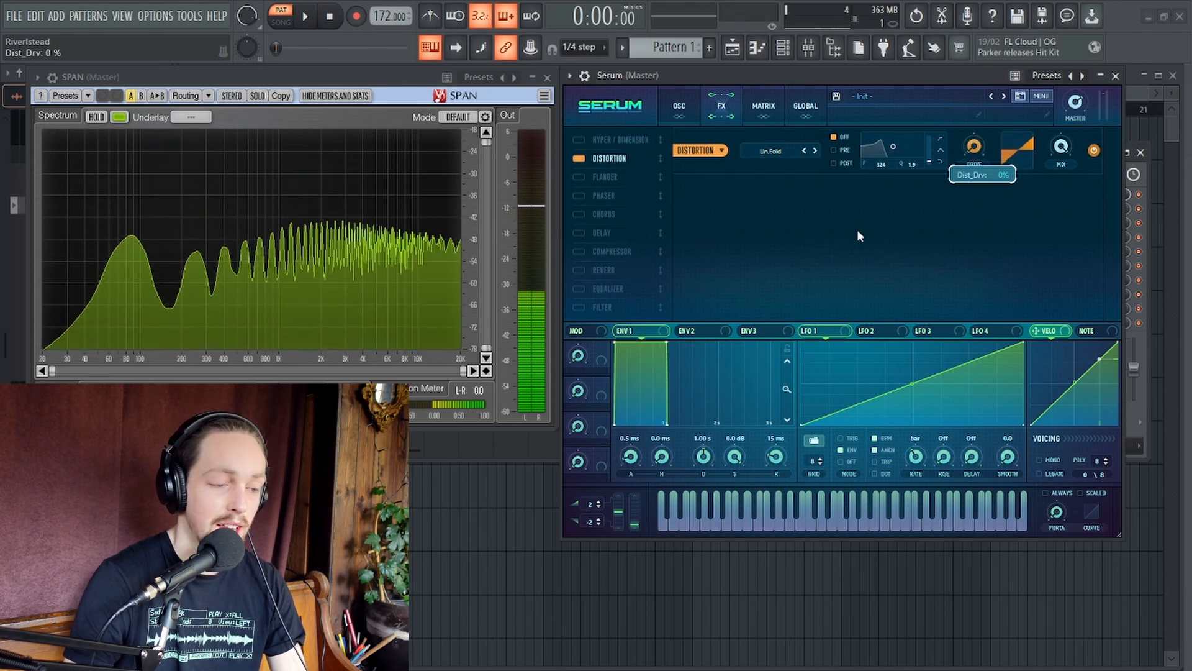
# Return to the oscillator view and open the wavetable editor for oscillator A
pyautogui.click(685, 150)
pyautogui.click(679, 105)
pyautogui.click(807, 184)
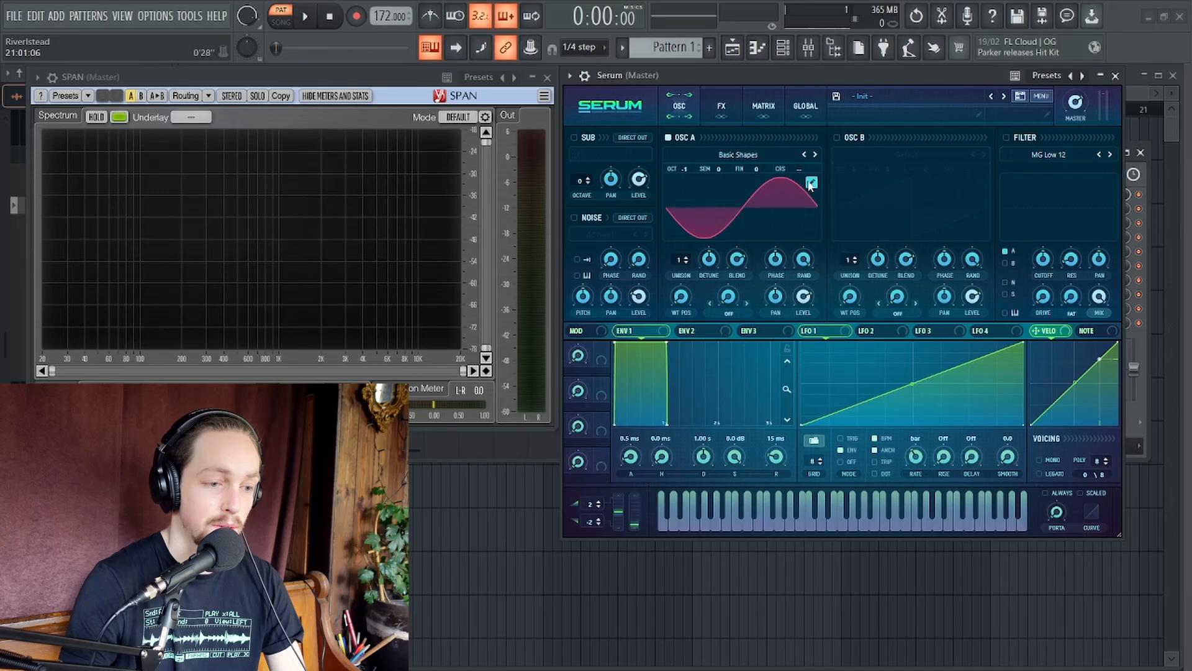
pyautogui.click(810, 184)
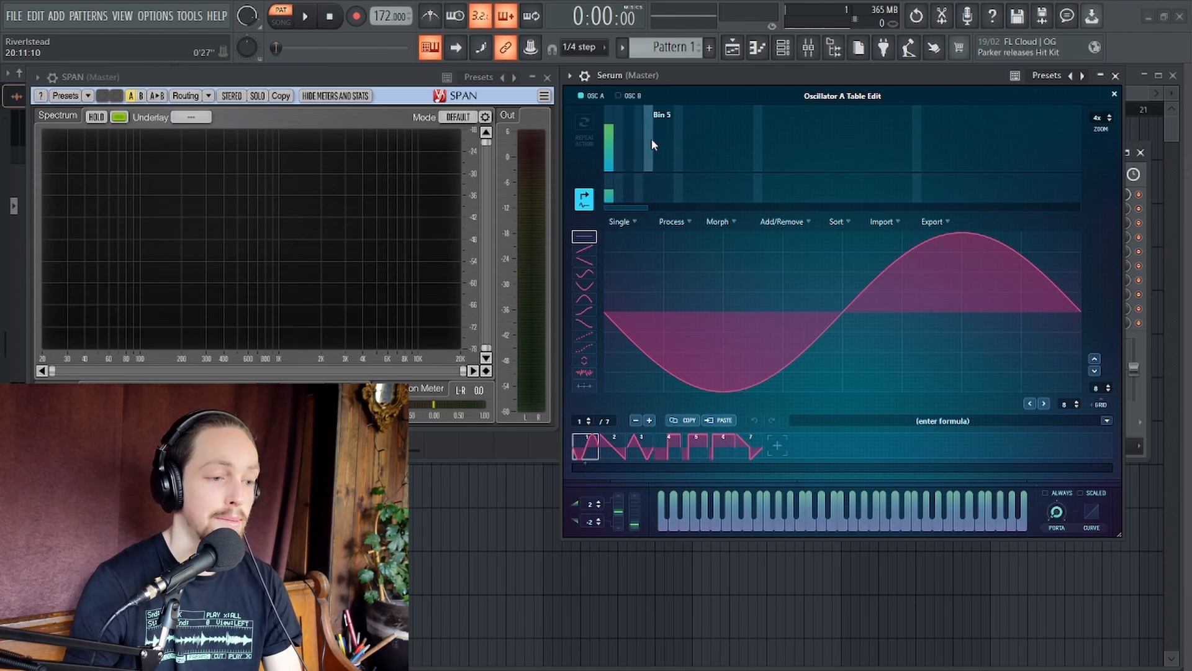
# Clear the first harmonic's phase in frame 1, then replace that harmonic with the second one in the bin editor
pyautogui.click(612, 199)
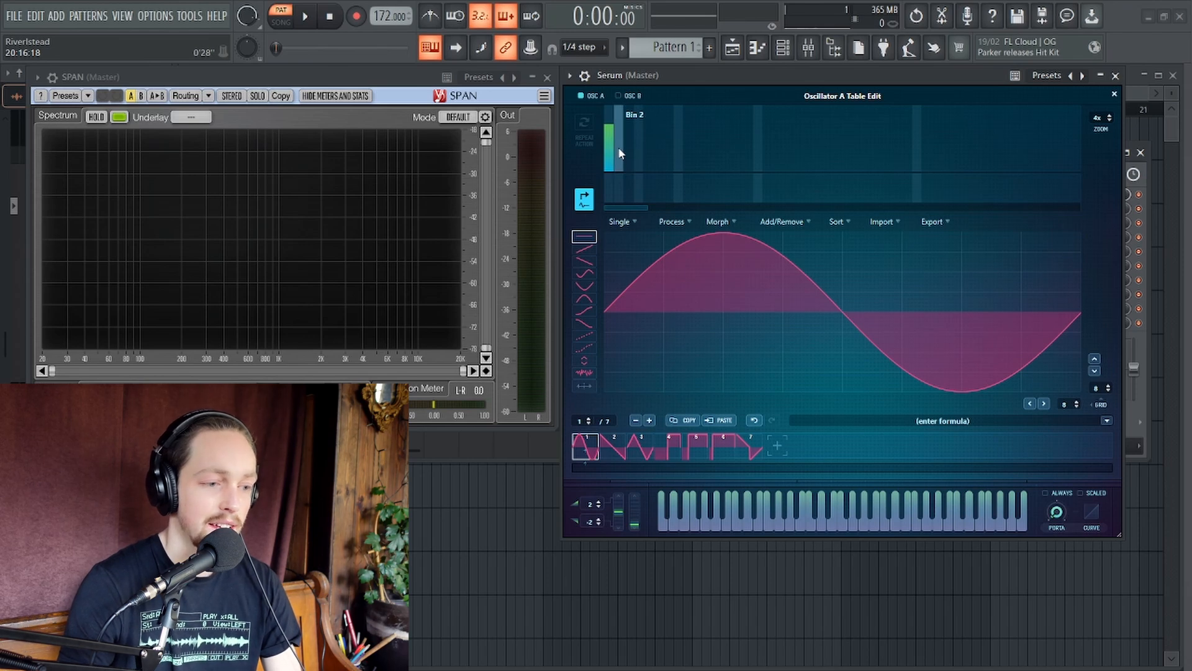
pyautogui.click(618, 138)
pyautogui.moveTo(611, 136); pyautogui.dragTo(601, 189)
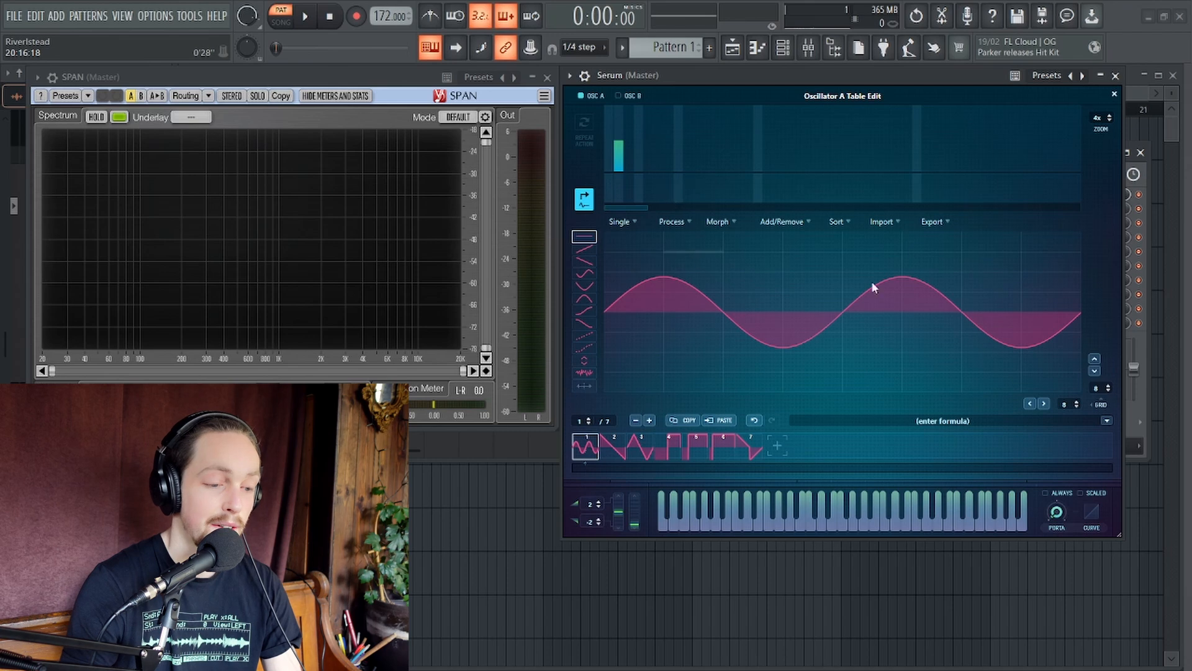
# Replace the second harmonic in frame 1 with the third, the fourth and finally the first, clearing each before drawing the following one
pyautogui.moveTo(616, 203); pyautogui.dragTo(617, 206)
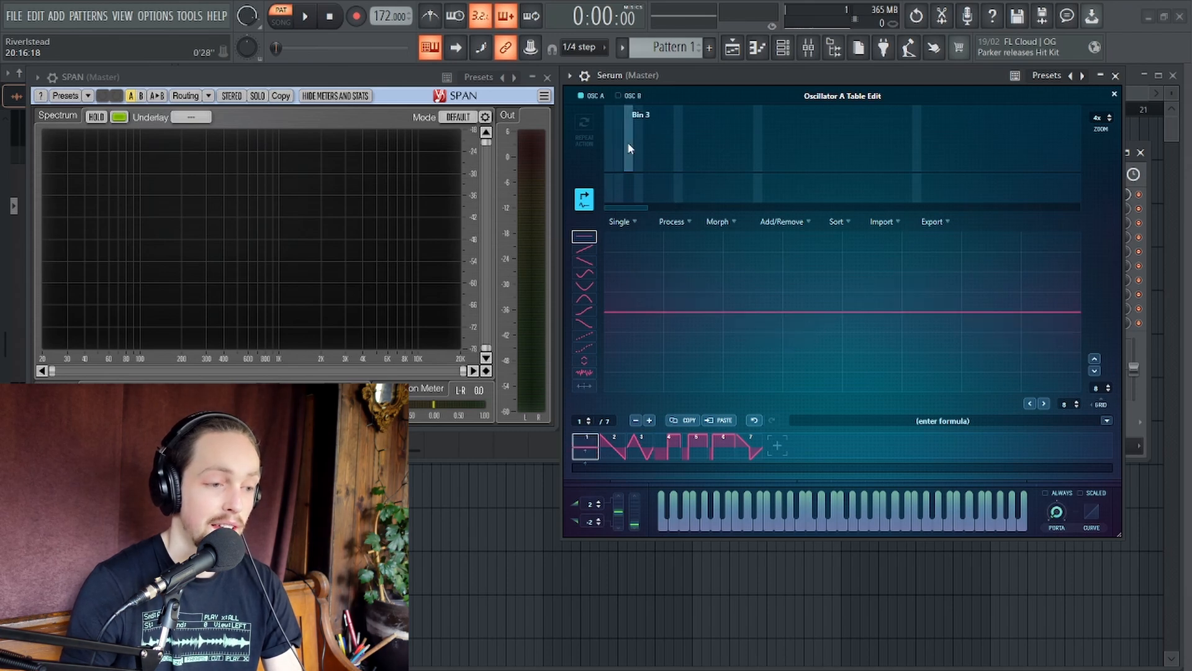
pyautogui.click(627, 144)
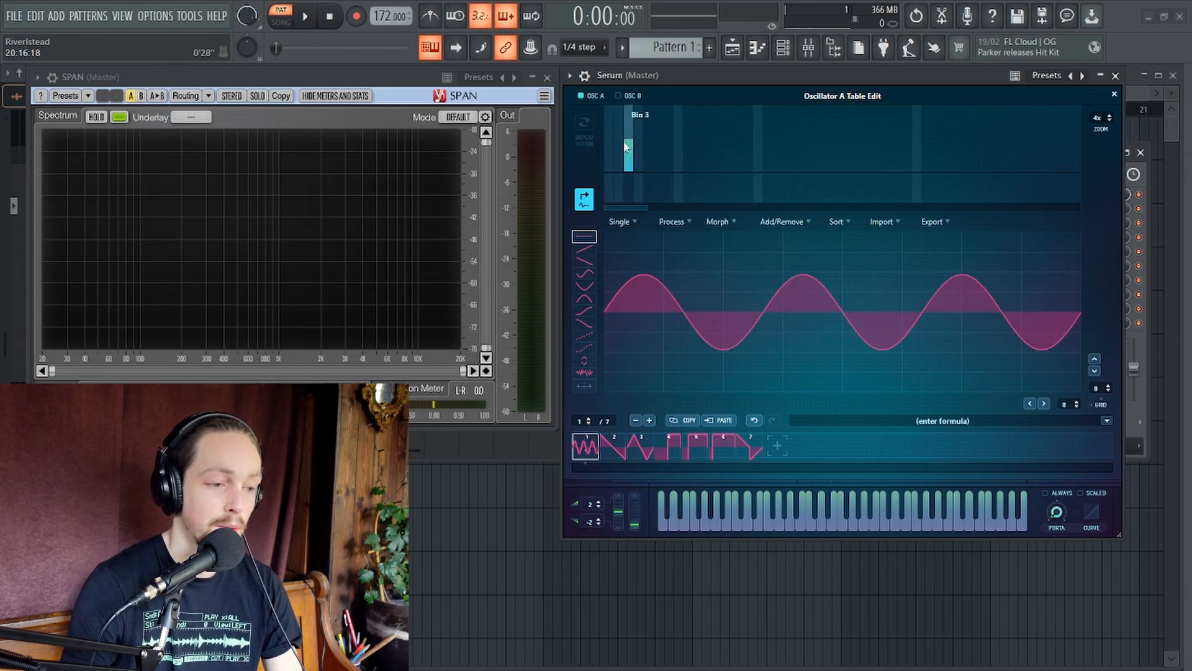
pyautogui.moveTo(628, 149); pyautogui.dragTo(630, 187)
pyautogui.click(638, 136)
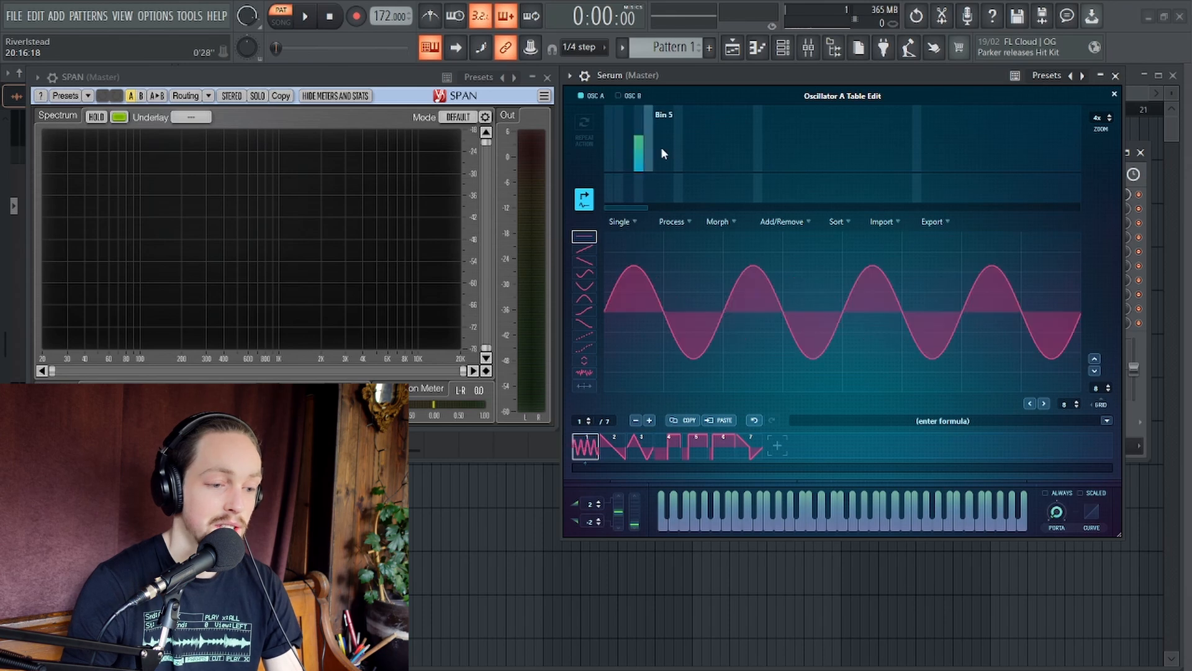
pyautogui.moveTo(637, 146); pyautogui.dragTo(637, 186)
pyautogui.click(609, 129)
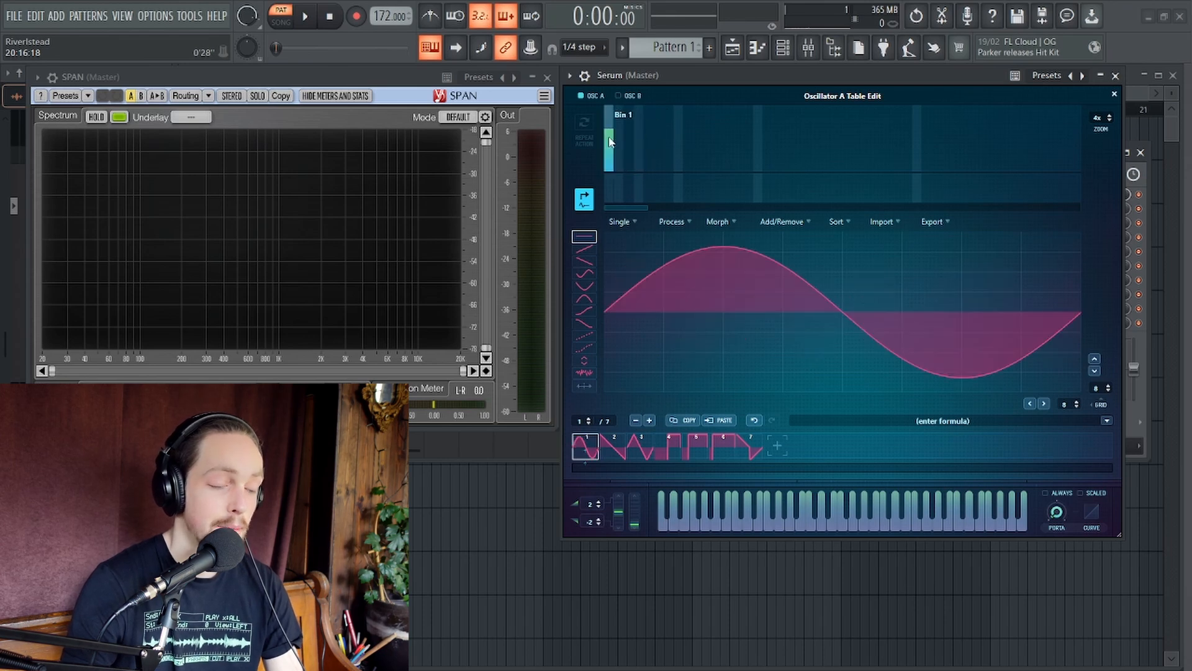
# Try adding the fourth harmonic and then the eleventh above the fundamental in the bin editor, clearing each one again
pyautogui.click(639, 158)
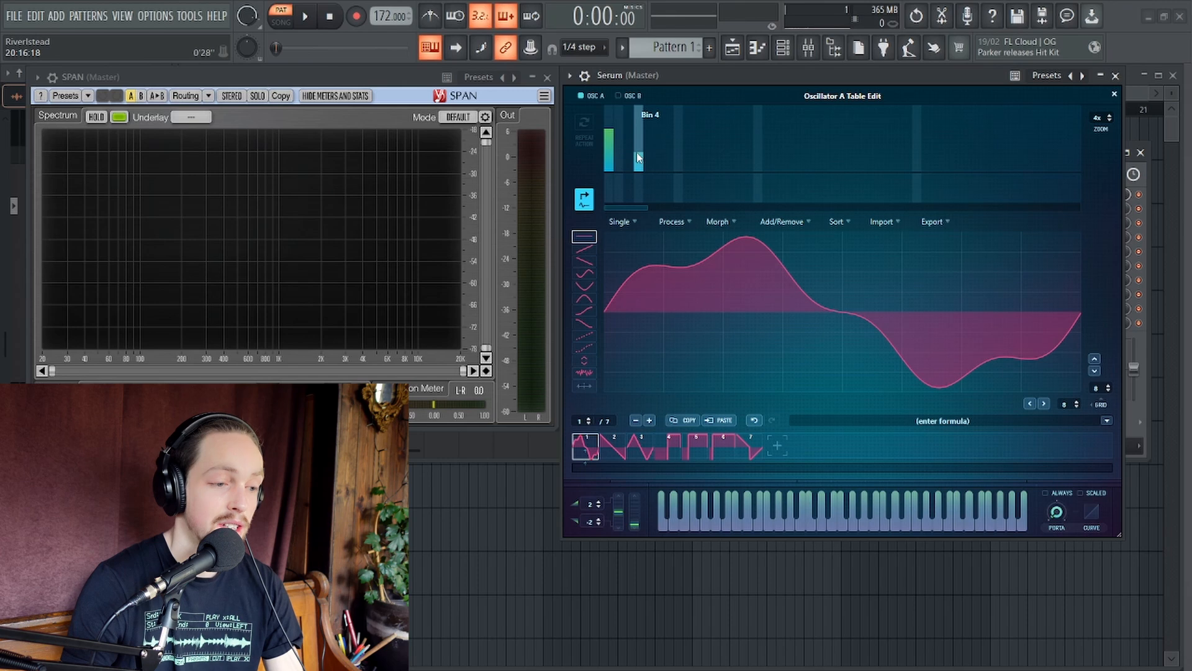
pyautogui.click(638, 141)
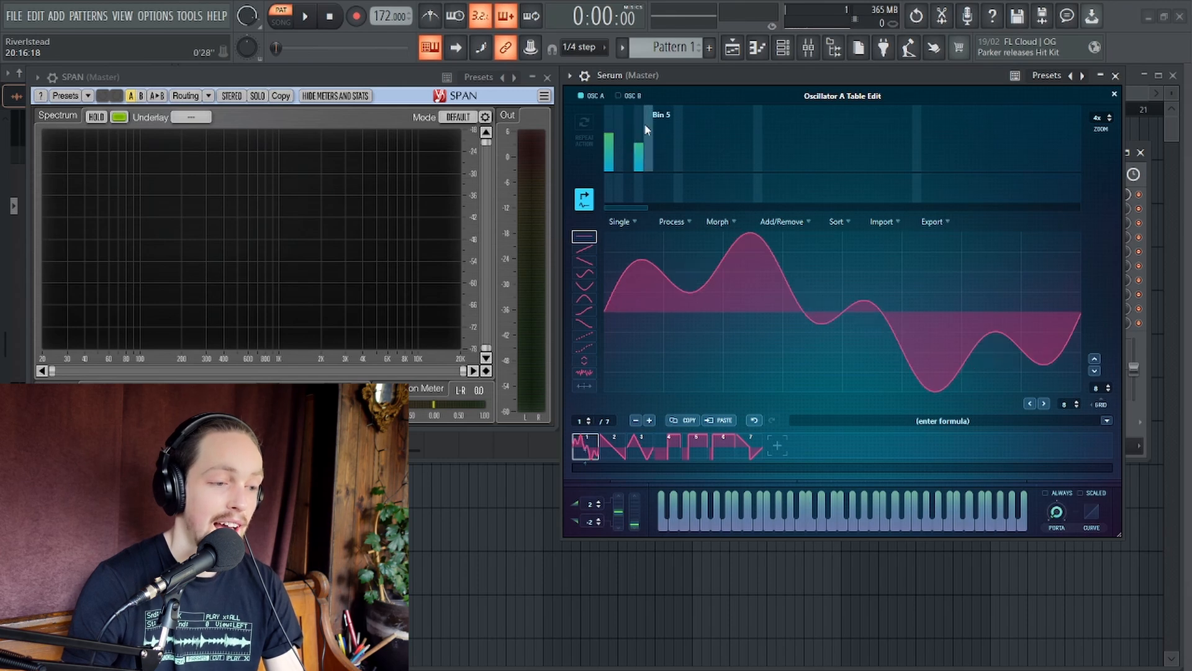
pyautogui.moveTo(638, 248); pyautogui.dragTo(638, 246)
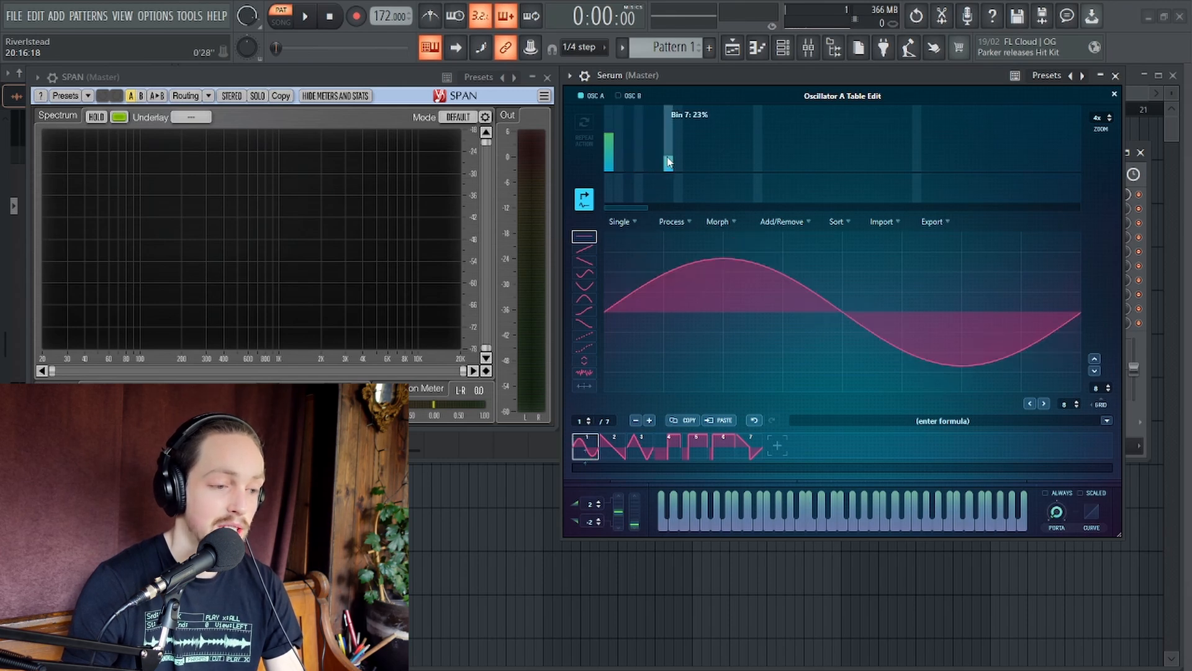
pyautogui.moveTo(670, 144); pyautogui.dragTo(708, 141)
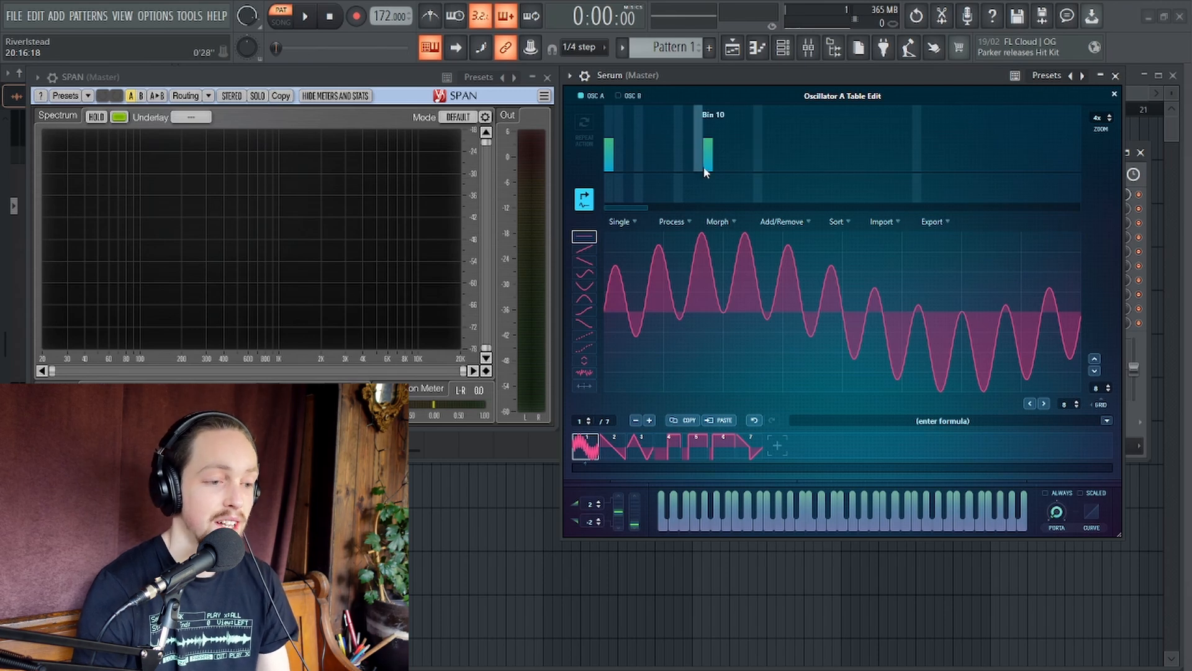
pyautogui.moveTo(707, 149); pyautogui.dragTo(689, 214)
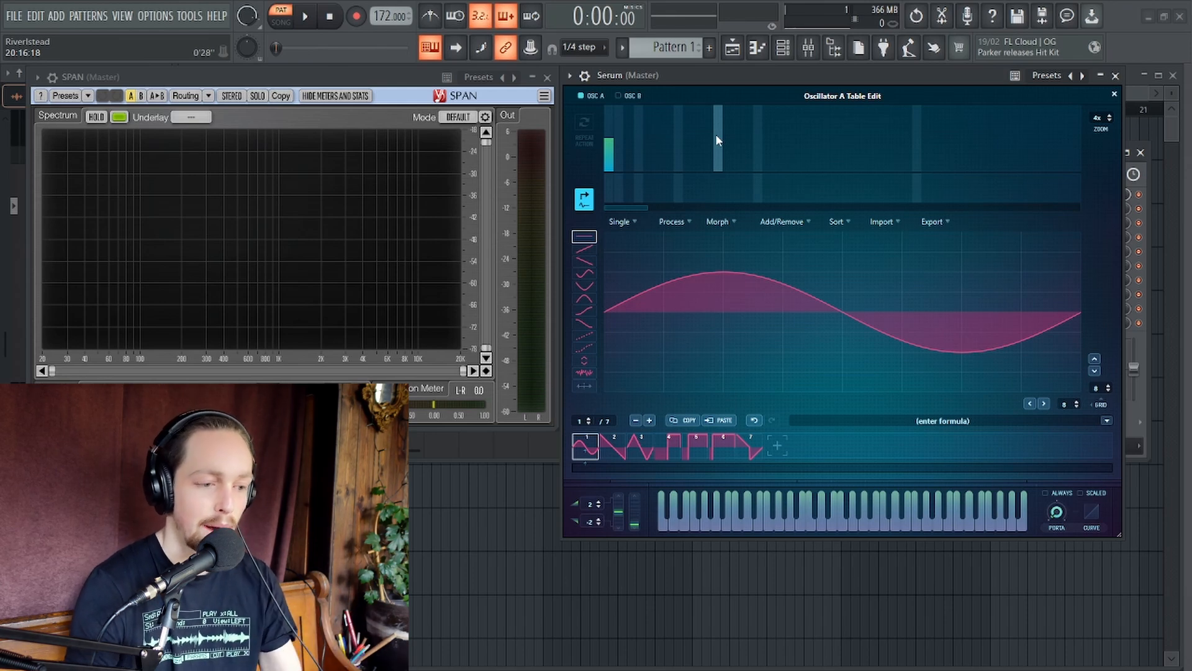
# Raise the first harmonic and draw a falling series of harmonics above it, reshaping the series until it reaches bin 19
pyautogui.moveTo(610, 147); pyautogui.dragTo(610, 125)
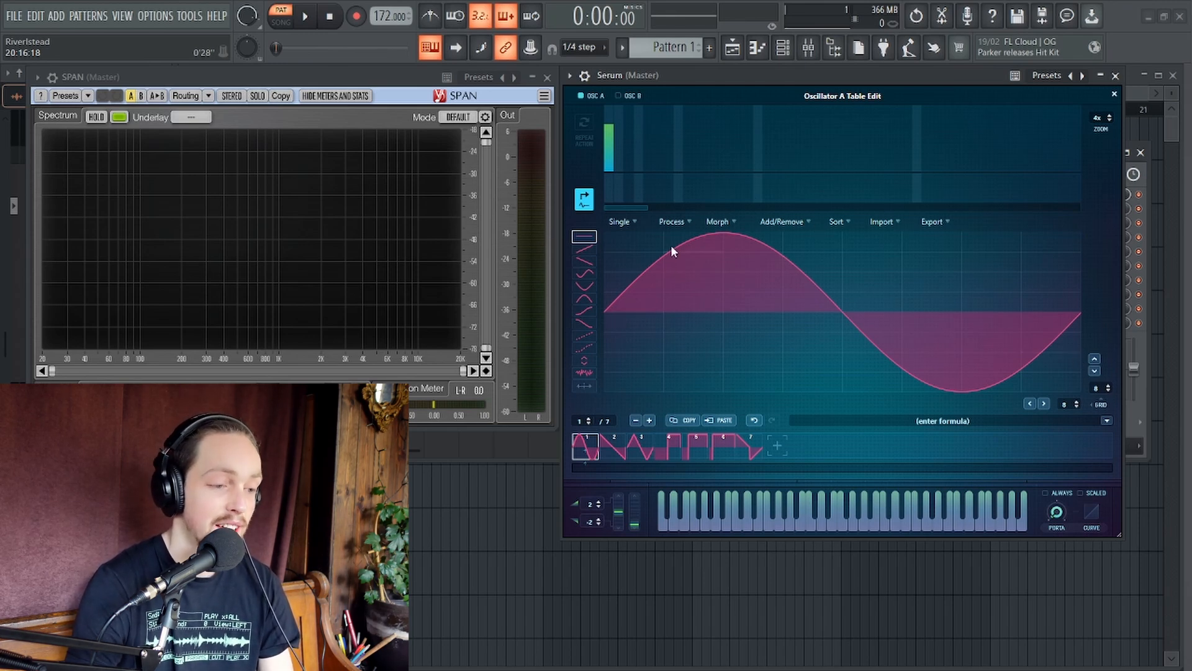
pyautogui.moveTo(621, 141); pyautogui.dragTo(714, 155)
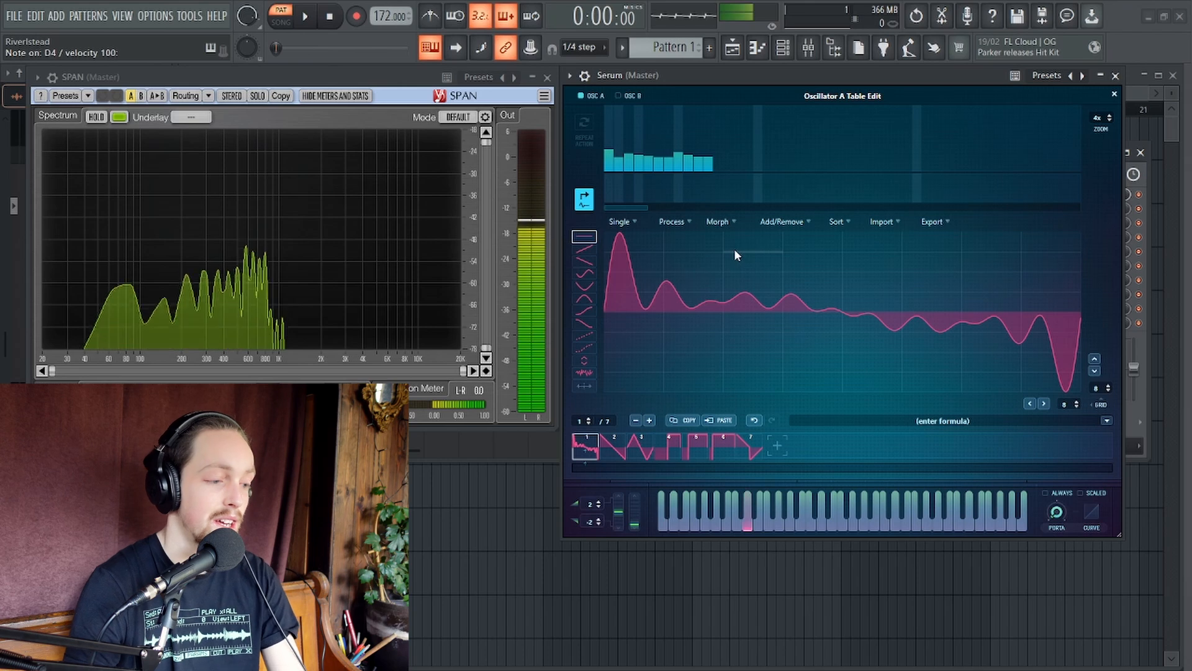
pyautogui.moveTo(607, 123); pyautogui.dragTo(775, 162)
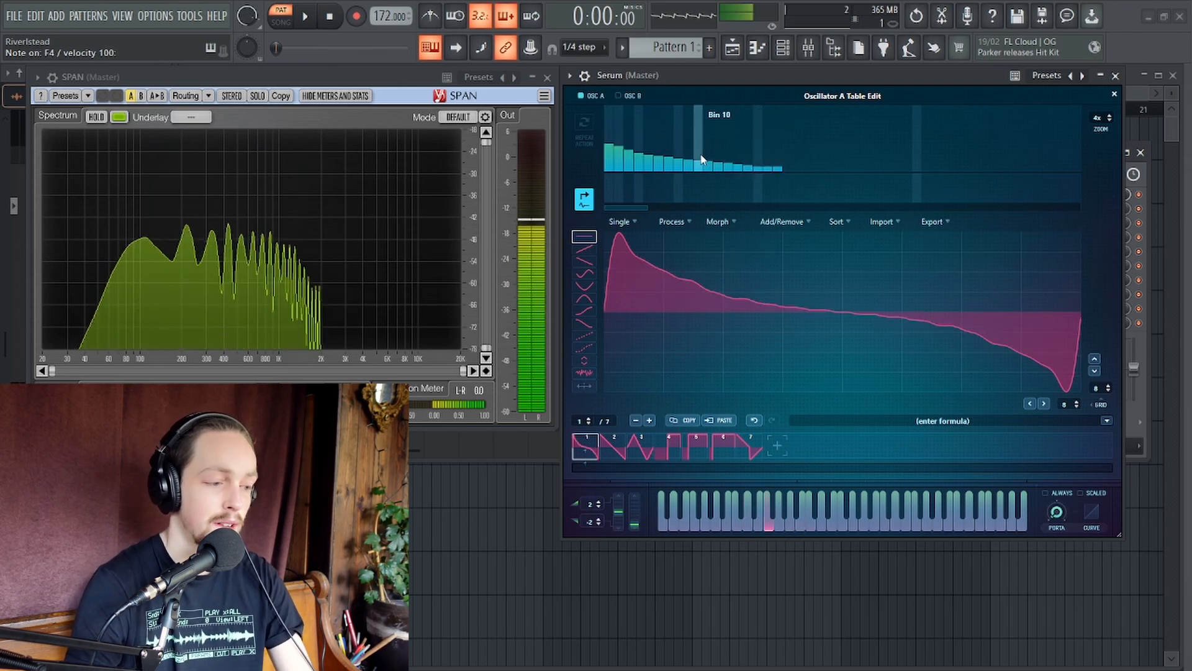
pyautogui.moveTo(609, 128)
pyautogui.mouseDown()
pyautogui.moveTo(640, 148)
pyautogui.moveTo(793, 162)
pyautogui.mouseUp()
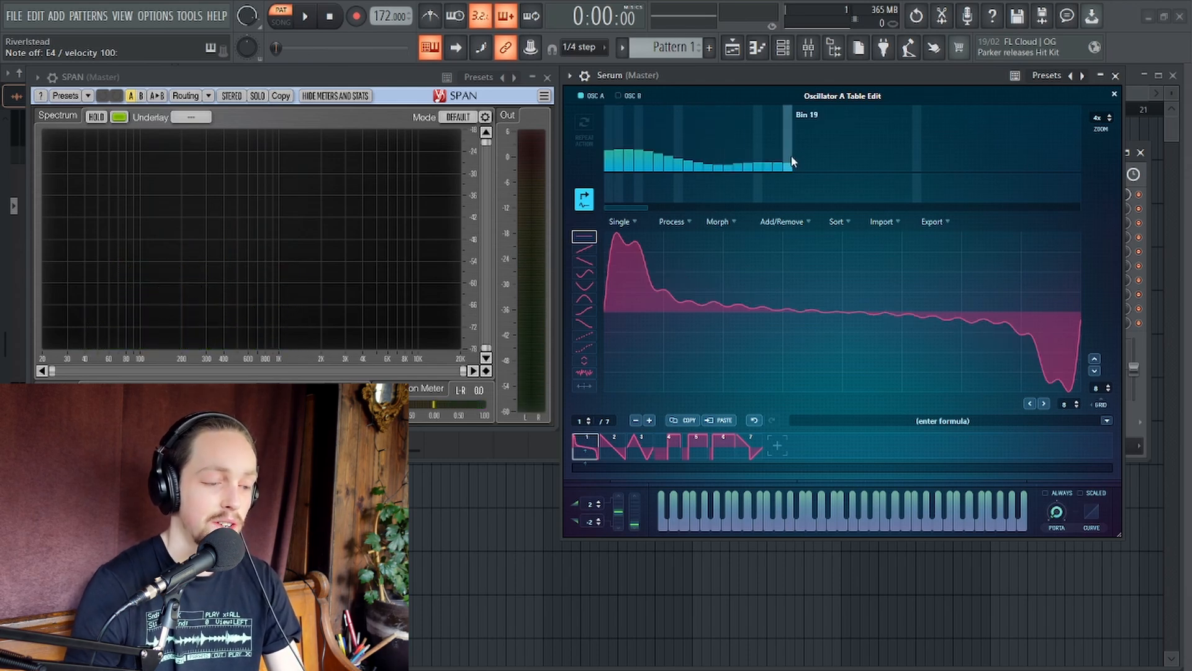
# Play short notes and raise single harmonics at bins 17 and 23, then raise the first harmonic
pyautogui.press('b')
pyautogui.press('z')
pyautogui.click(768, 151)
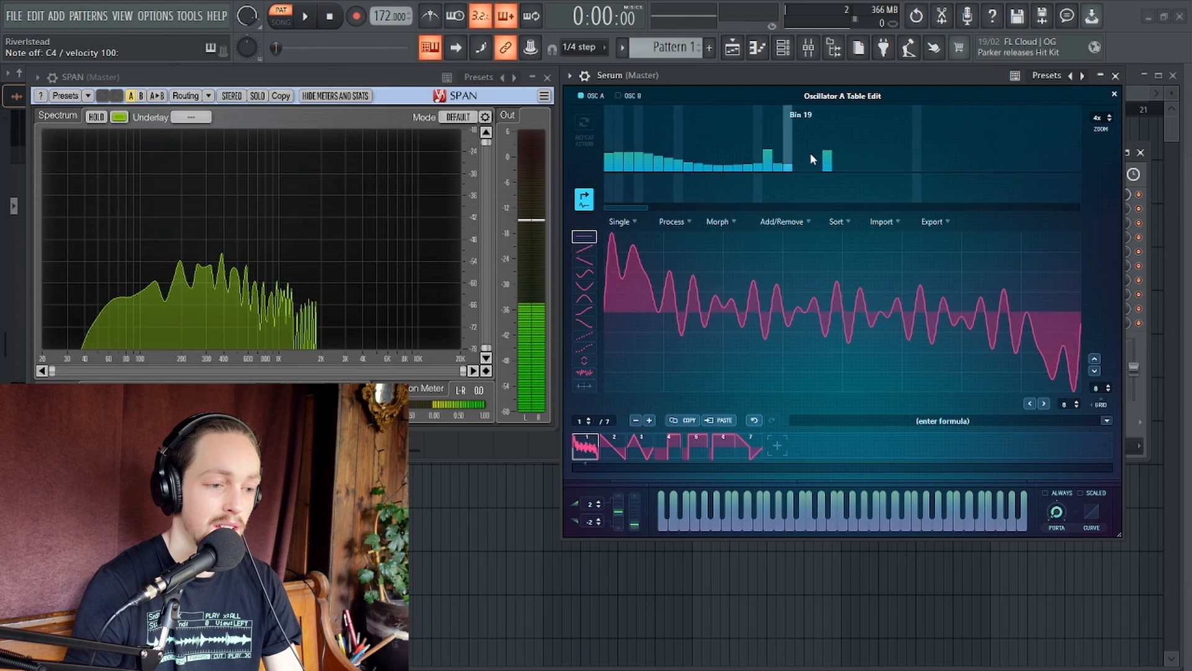
pyautogui.click(607, 128)
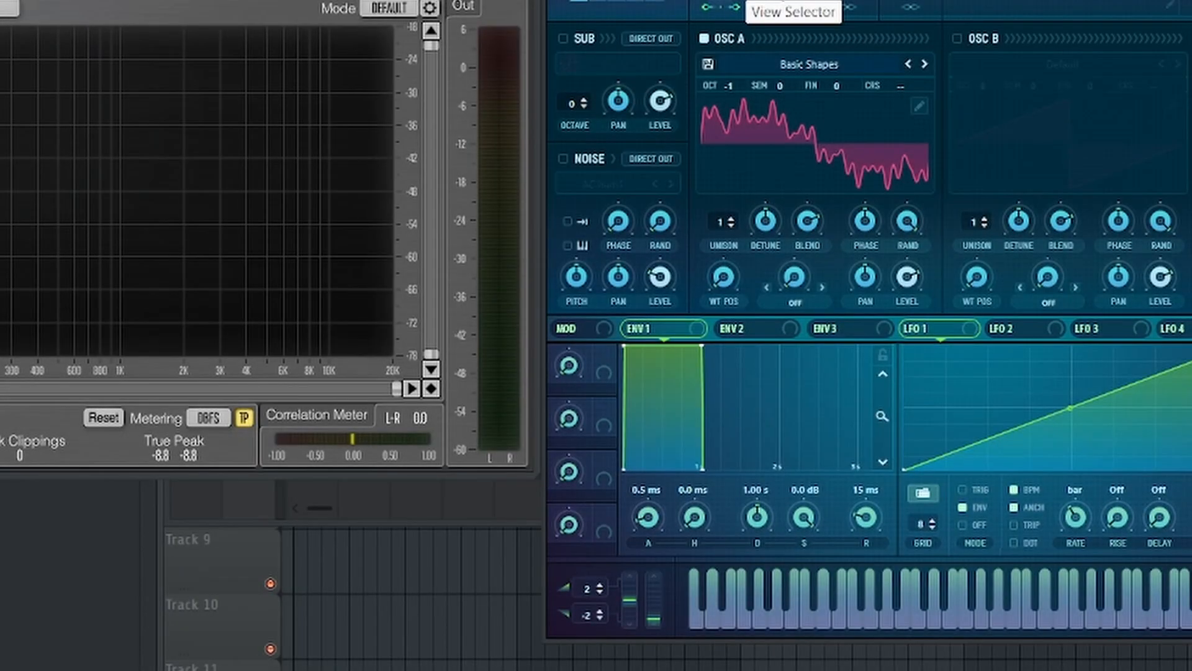
# Switch from the oscillator view to the effects view, enable Distortion and set its mode to Asym
pyautogui.click(708, 124)
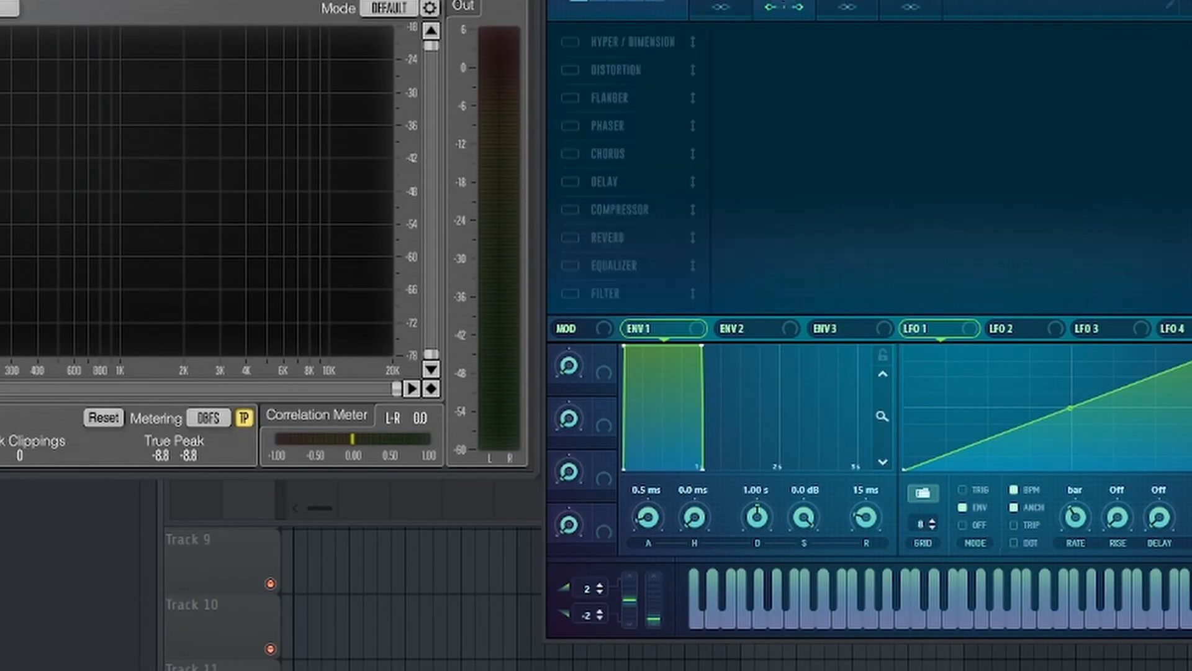
pyautogui.click(714, 5)
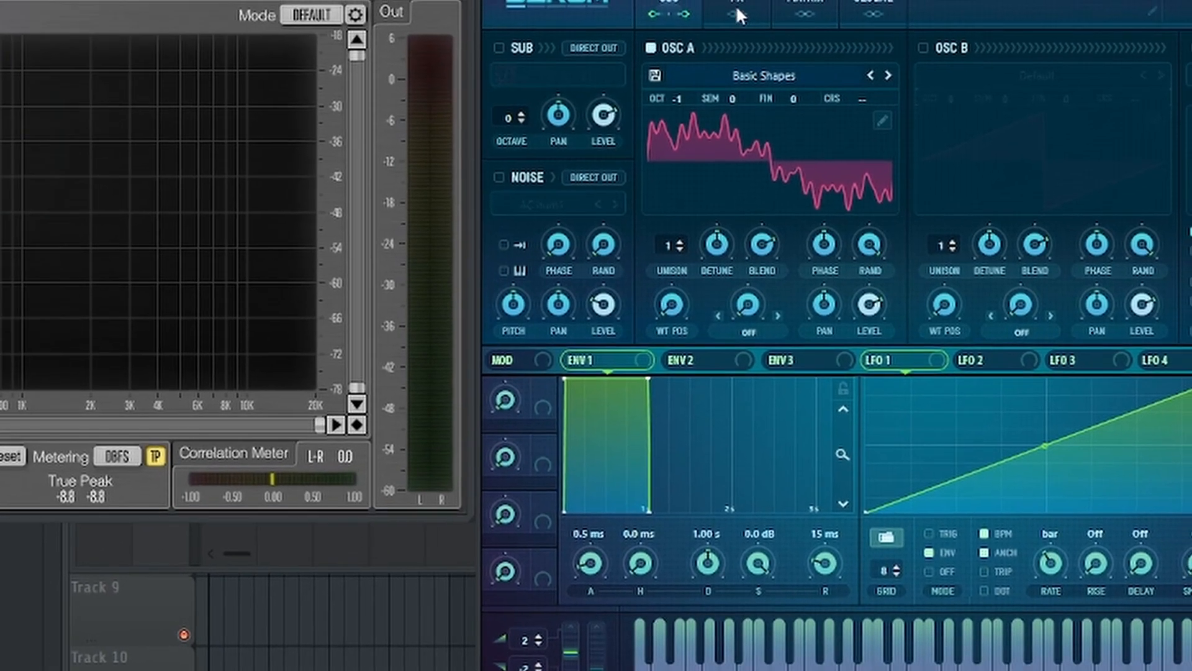
pyautogui.click(781, 5)
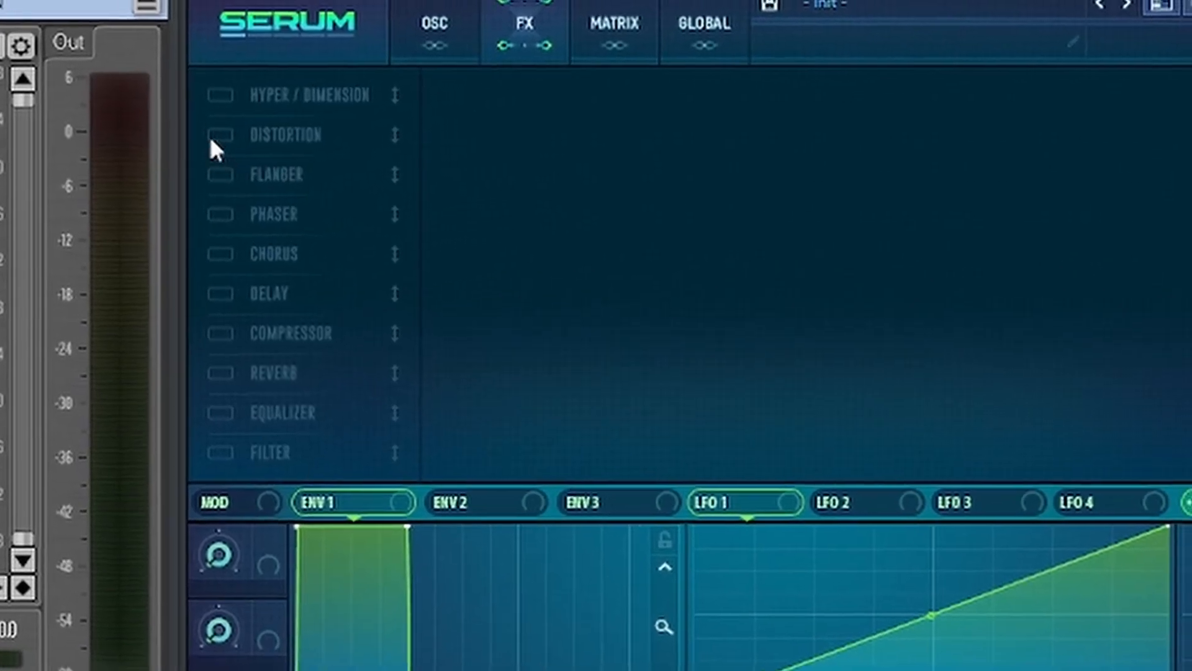
pyautogui.click(215, 136)
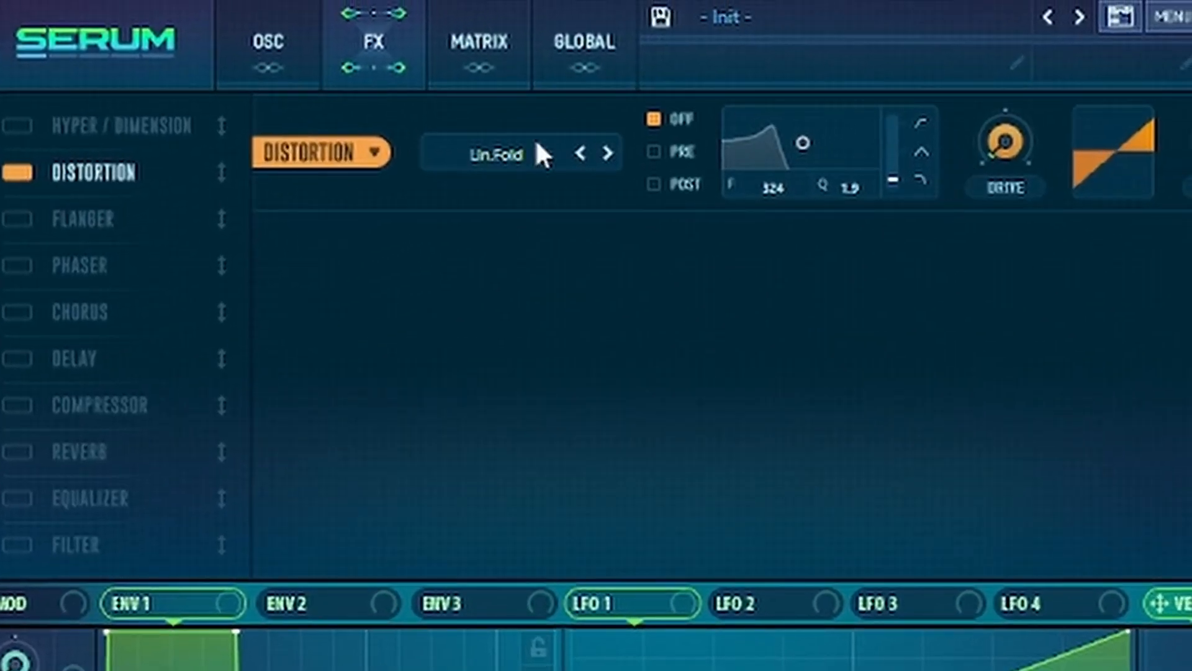
pyautogui.click(542, 154)
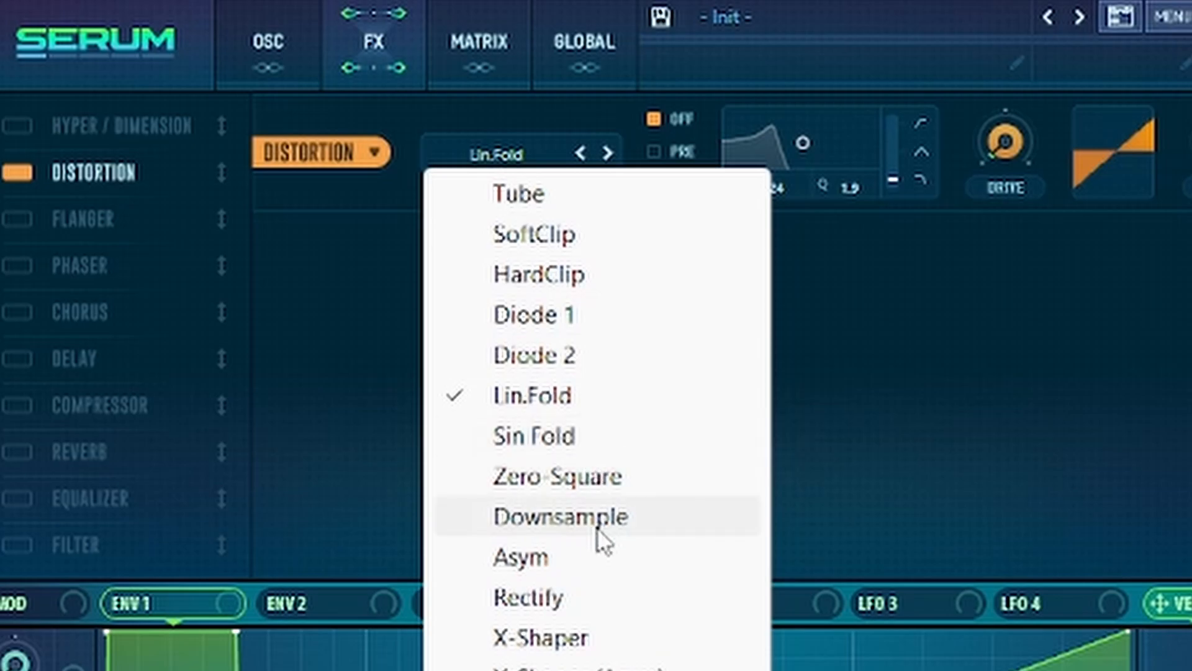
pyautogui.click(580, 555)
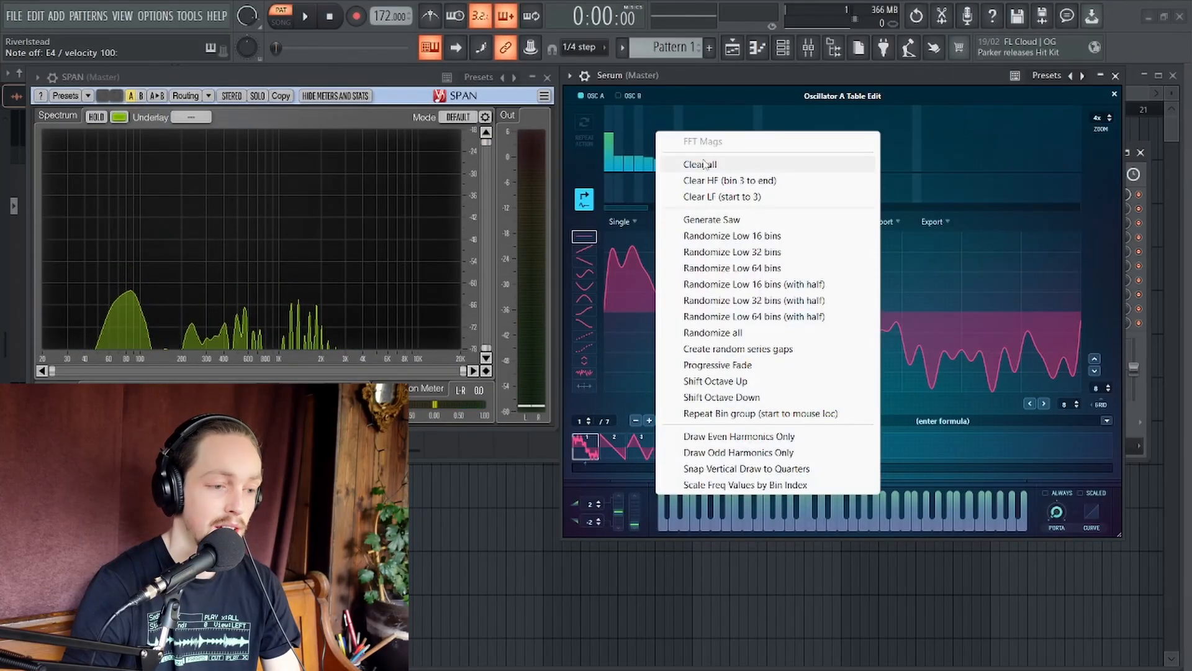
# Clear all harmonics of frame 1 in the table editor, restore only the first harmonic and play a few notes
pyautogui.click(700, 164)
pyautogui.moveTo(588, 74); pyautogui.dragTo(590, 75)
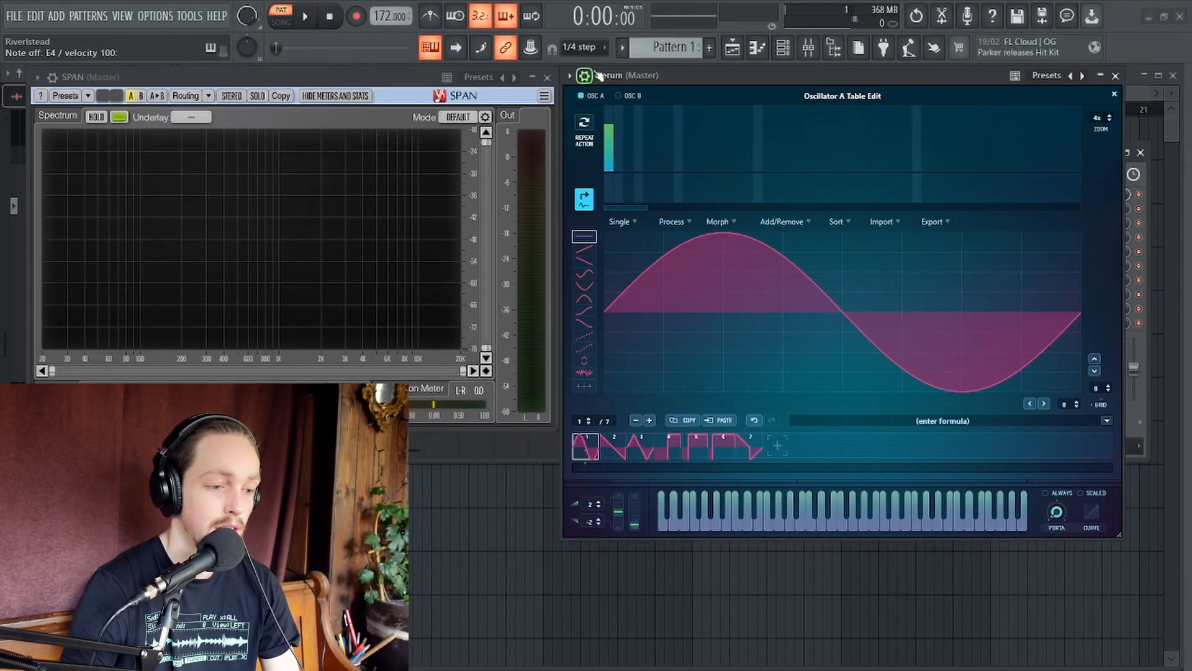
pyautogui.press('c')
pyautogui.press('b')
pyautogui.press('x')
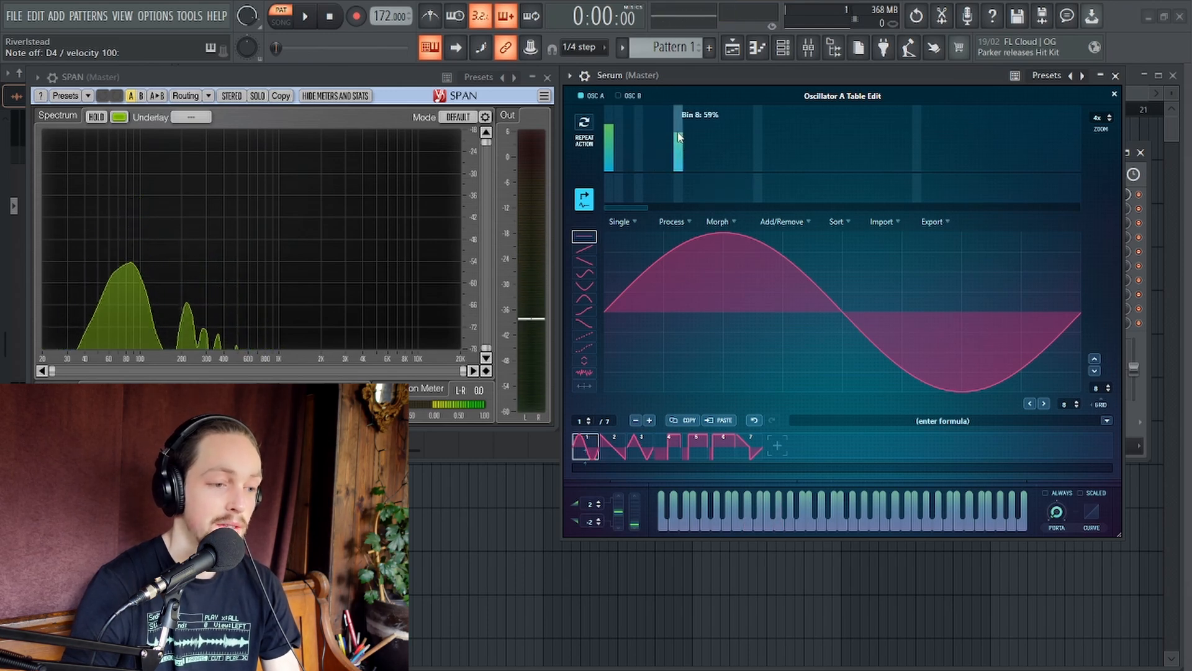
# Add a harmonic at bin 8 above the fundamental and play notes to check its spectrum
pyautogui.click(680, 153)
pyautogui.press('b')
pyautogui.press('x')
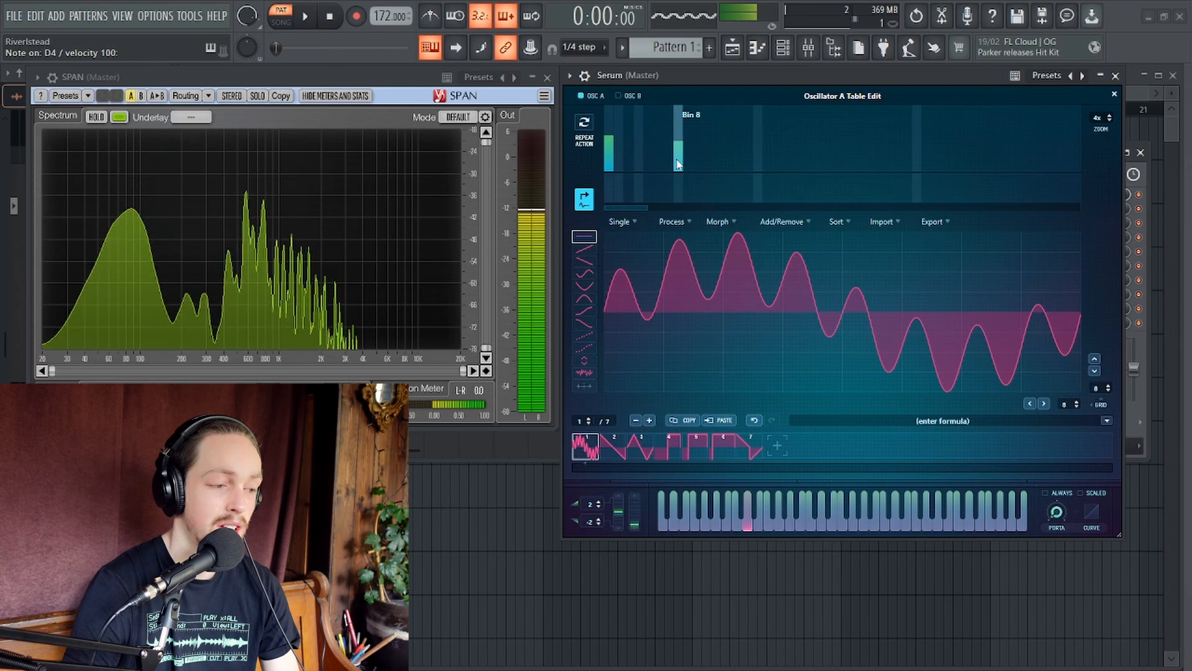
# Add further harmonics at bins 14 and 21, playing notes after each addition to compare the spectrum
pyautogui.click(740, 151)
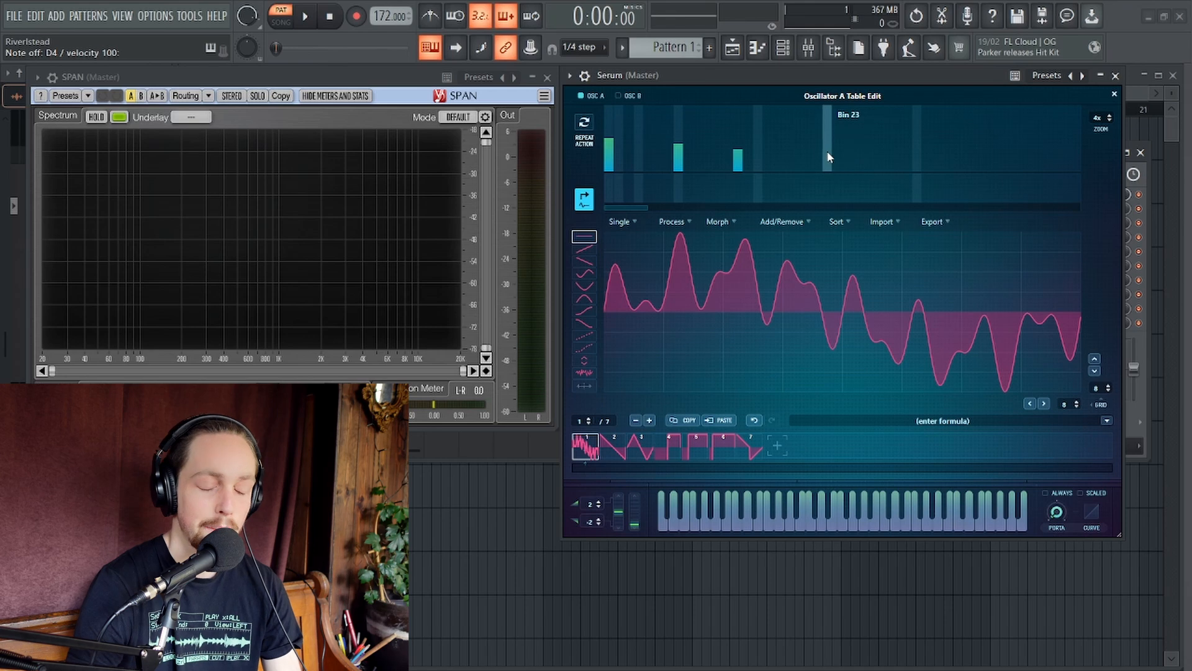
pyautogui.press('b')
pyautogui.press('x')
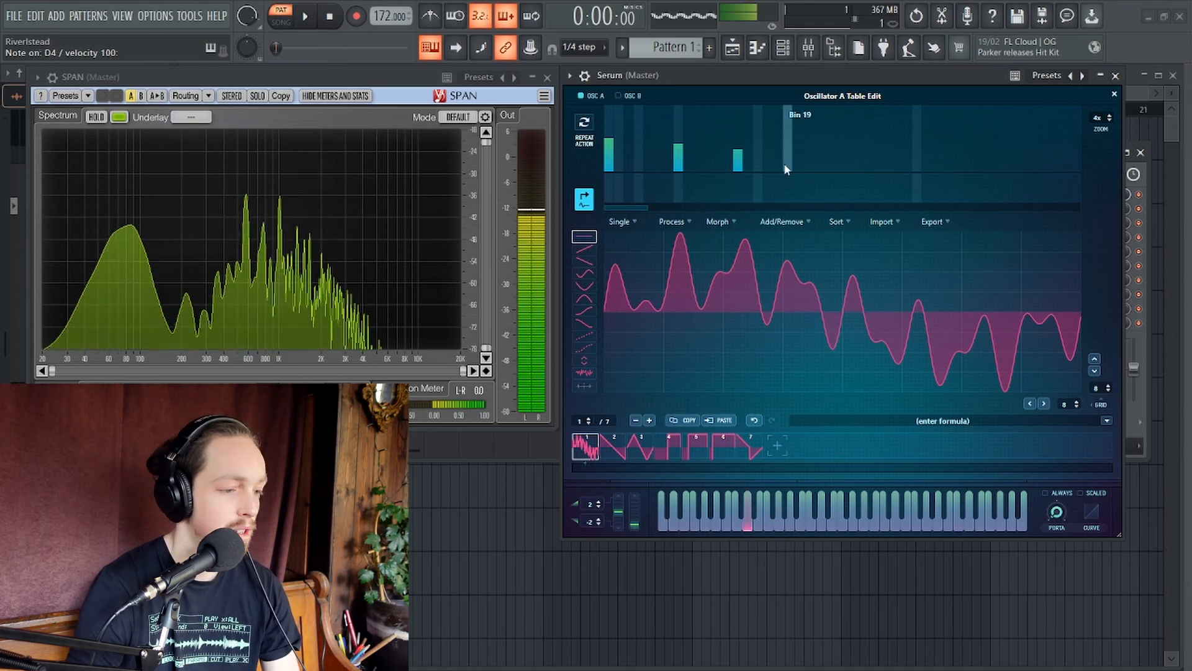
pyautogui.click(808, 159)
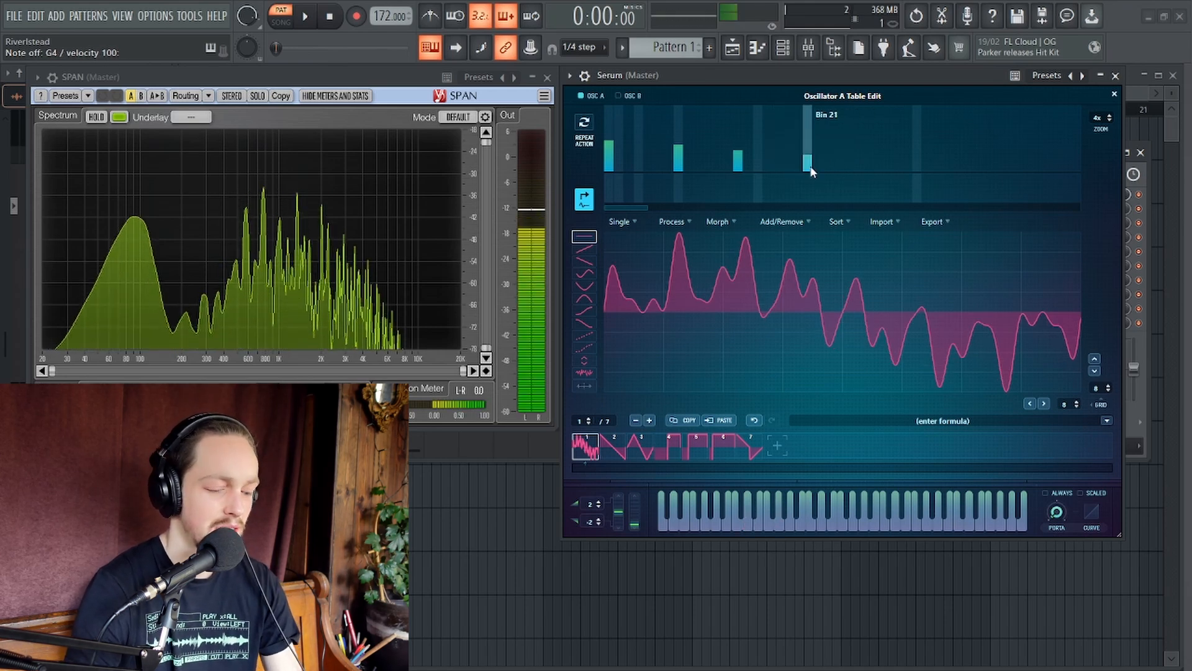
pyautogui.press('z')
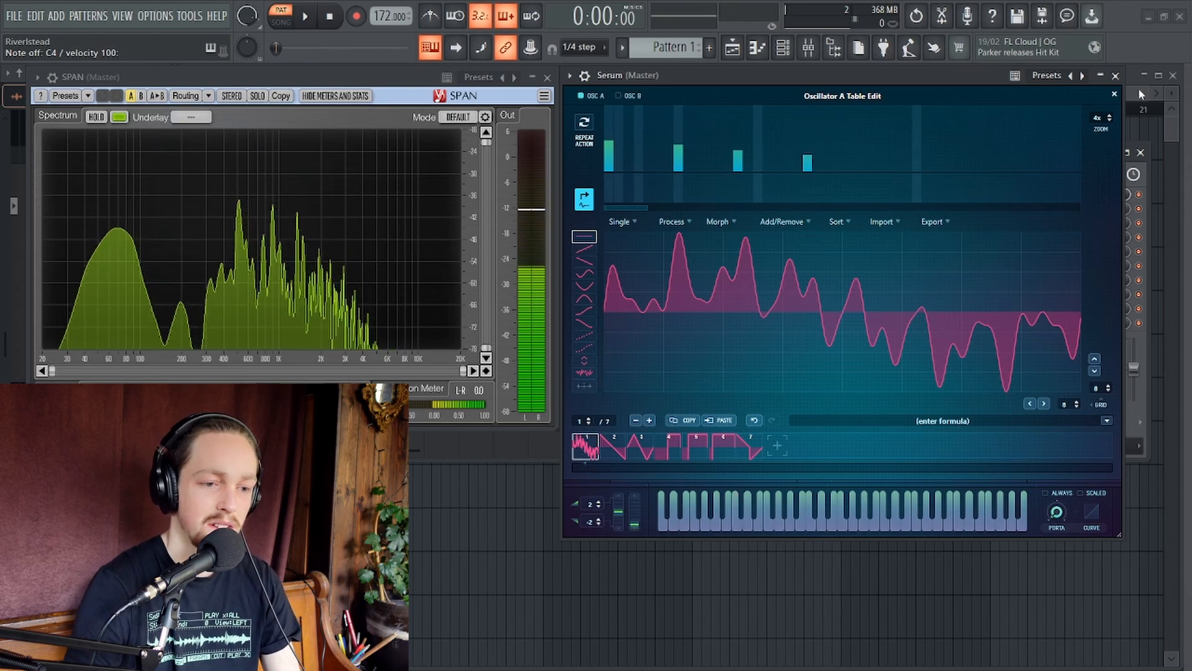
# Close the wavetable editor, set oscillator A's octave to -2 and play a few notes
pyautogui.click(1114, 93)
pyautogui.moveTo(688, 184); pyautogui.dragTo(682, 185)
pyautogui.press('n')
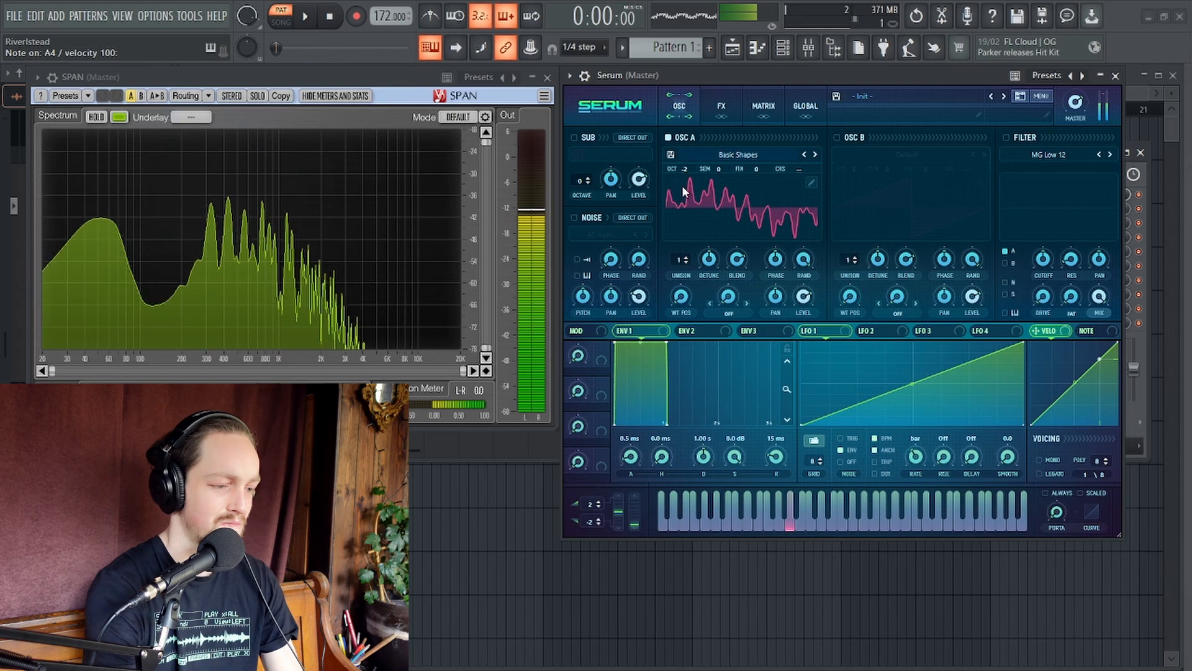
pyautogui.press('c')
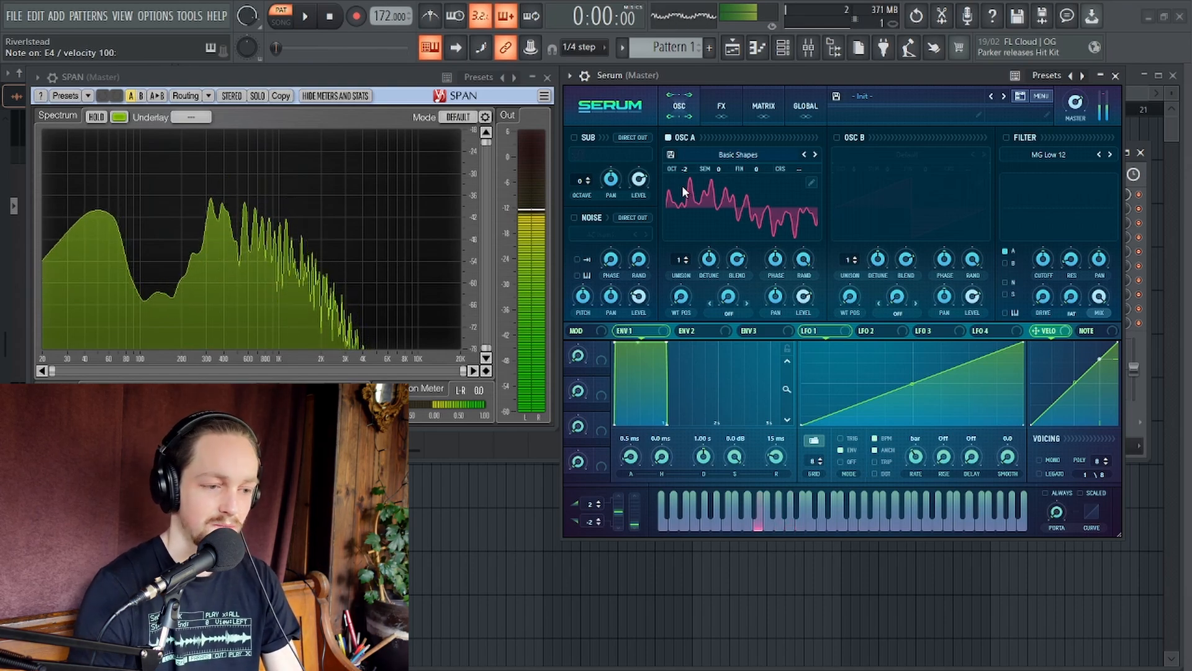
# Reopen oscillator A's wavetable editor, replace the upper harmonics with bins 5 to 7, 18 and 23, and play notes
pyautogui.click(811, 183)
pyautogui.moveTo(855, 193); pyautogui.dragTo(682, 236)
pyautogui.click(778, 156)
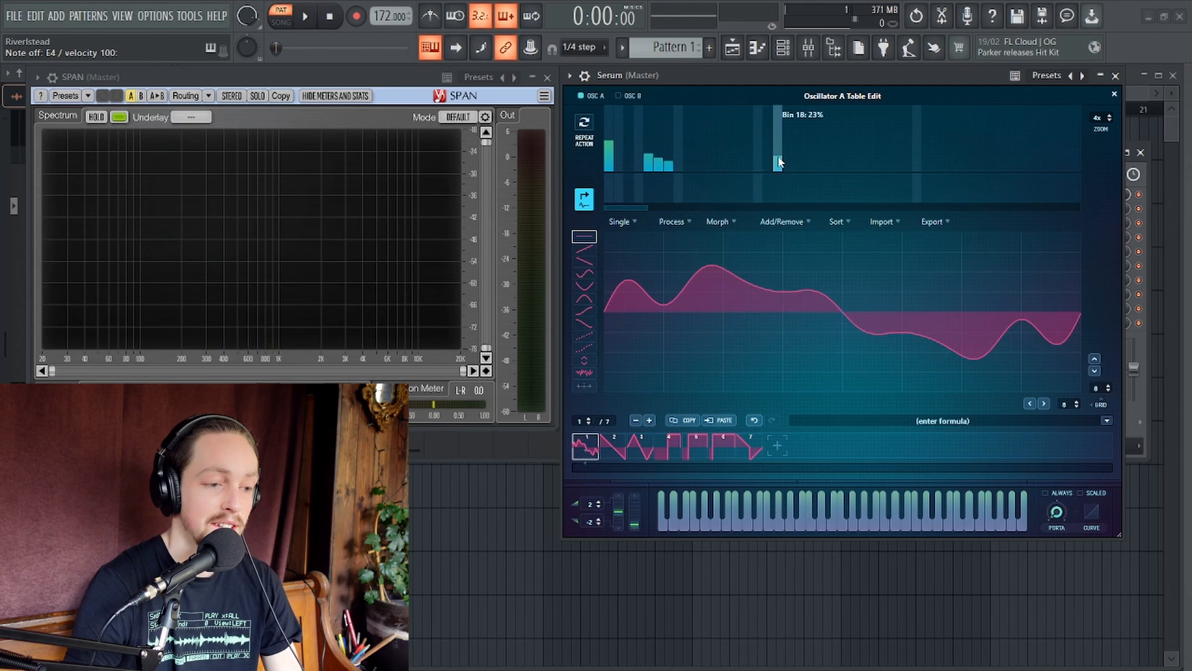
pyautogui.click(828, 151)
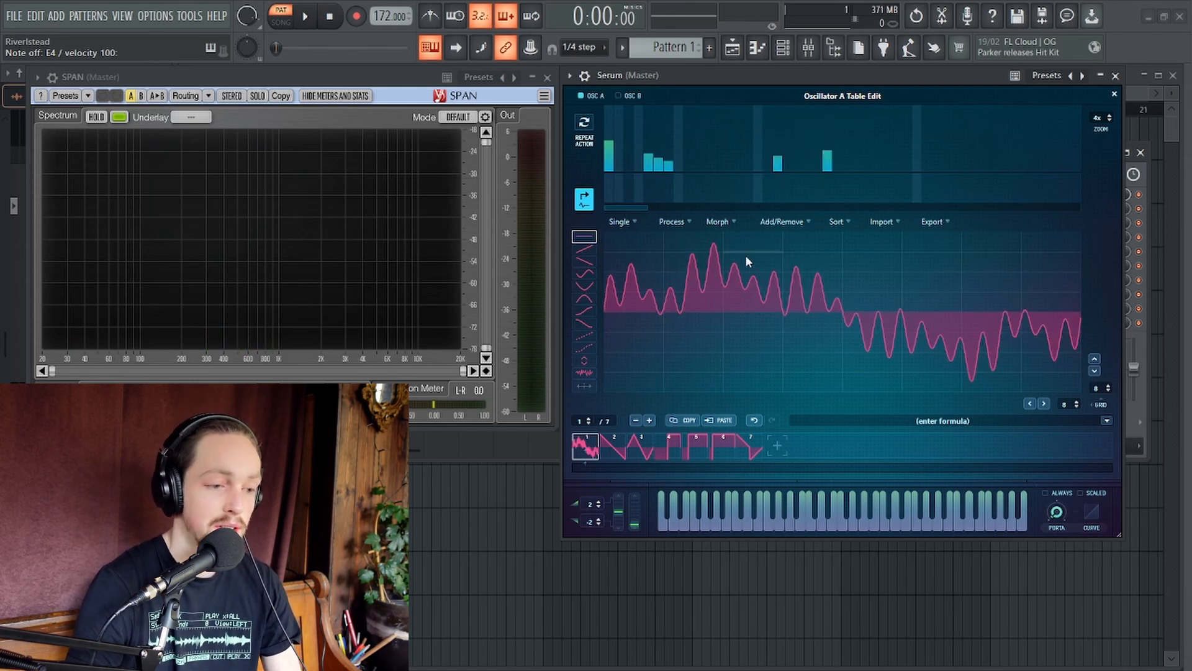
pyautogui.press('b')
pyautogui.press('z')
pyautogui.press('c')
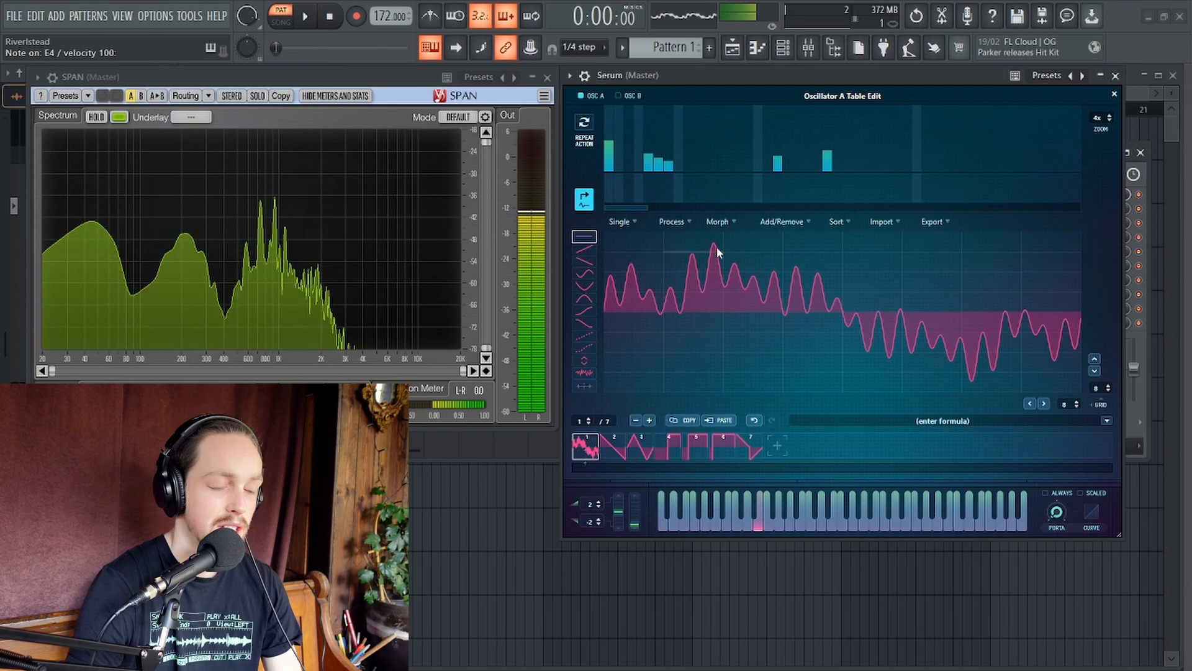
# Redraw frame 1's harmonics as a continuous falling series up to bin 21 and close the wavetable editor
pyautogui.click(671, 221)
pyautogui.click(684, 284)
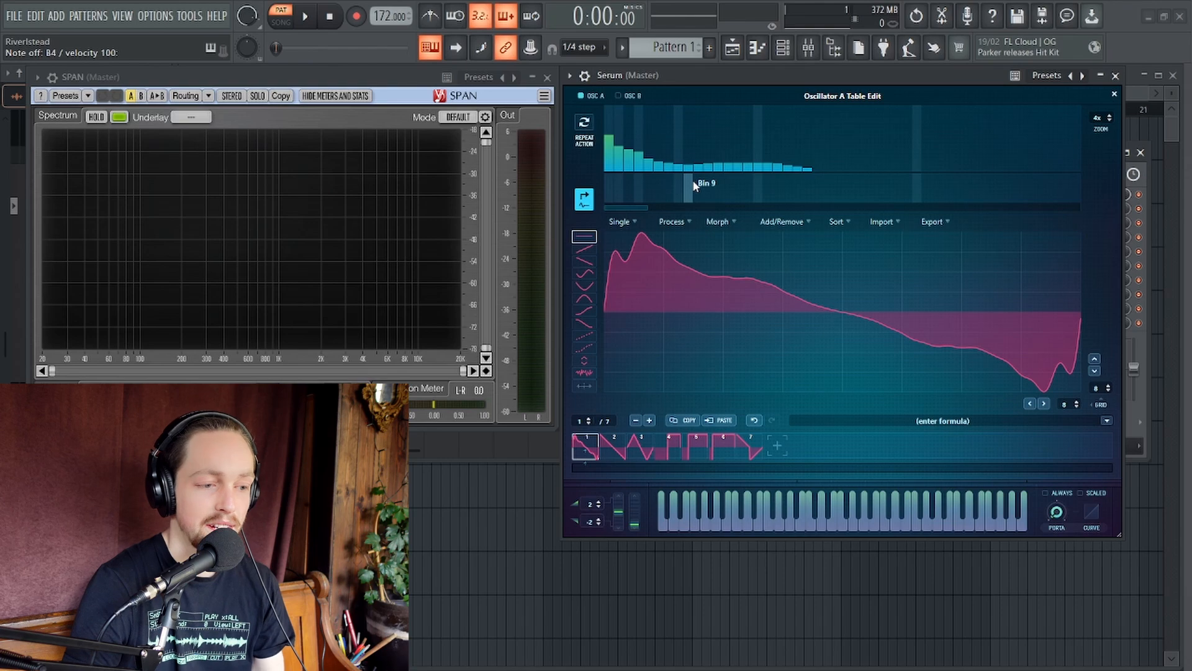
pyautogui.click(1115, 95)
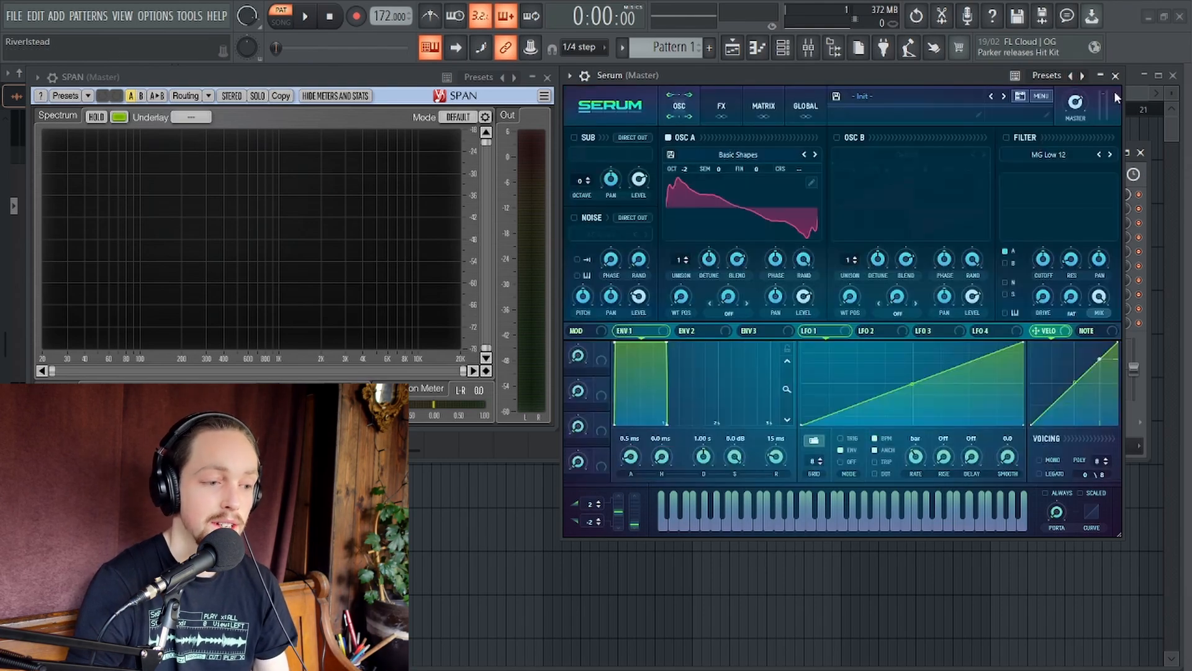
# Shift oscillator A's start phase and lower its random phase to 0%
pyautogui.click(776, 265)
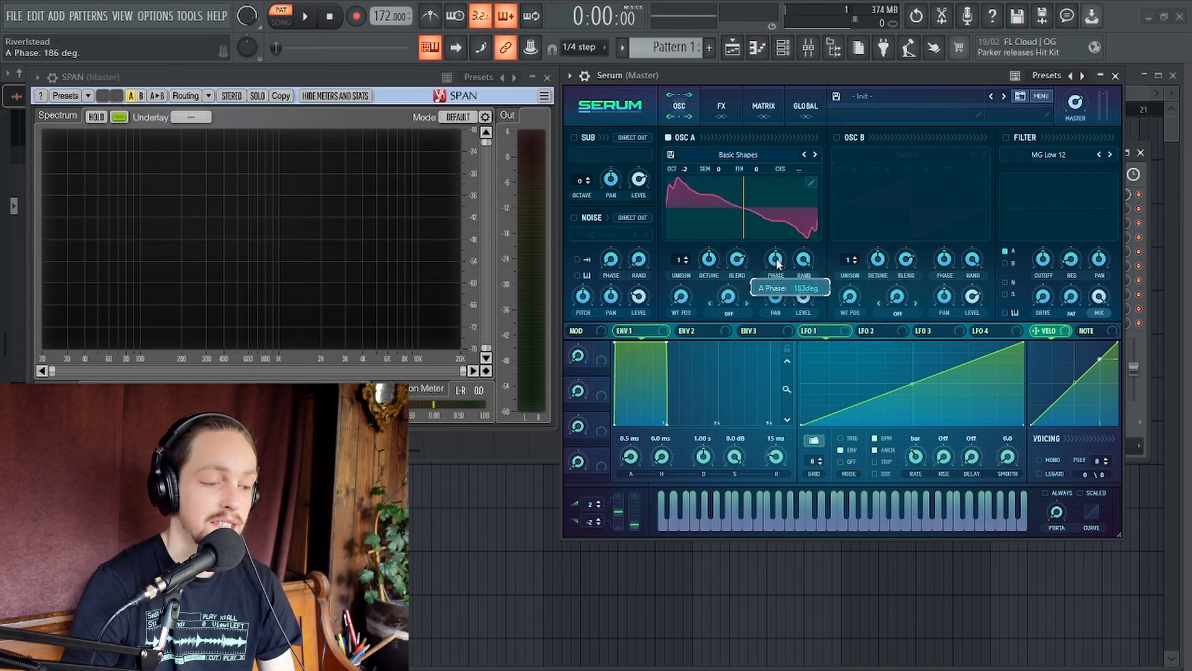
pyautogui.moveTo(779, 237); pyautogui.dragTo(758, 322)
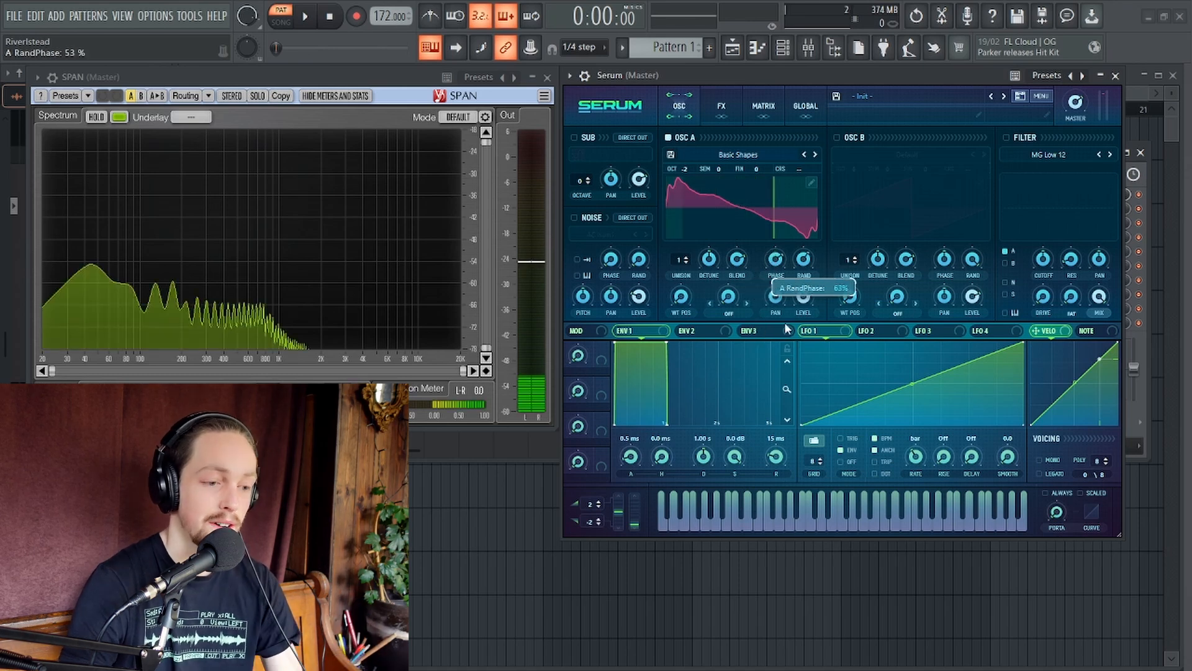
pyautogui.moveTo(784, 322); pyautogui.dragTo(797, 546)
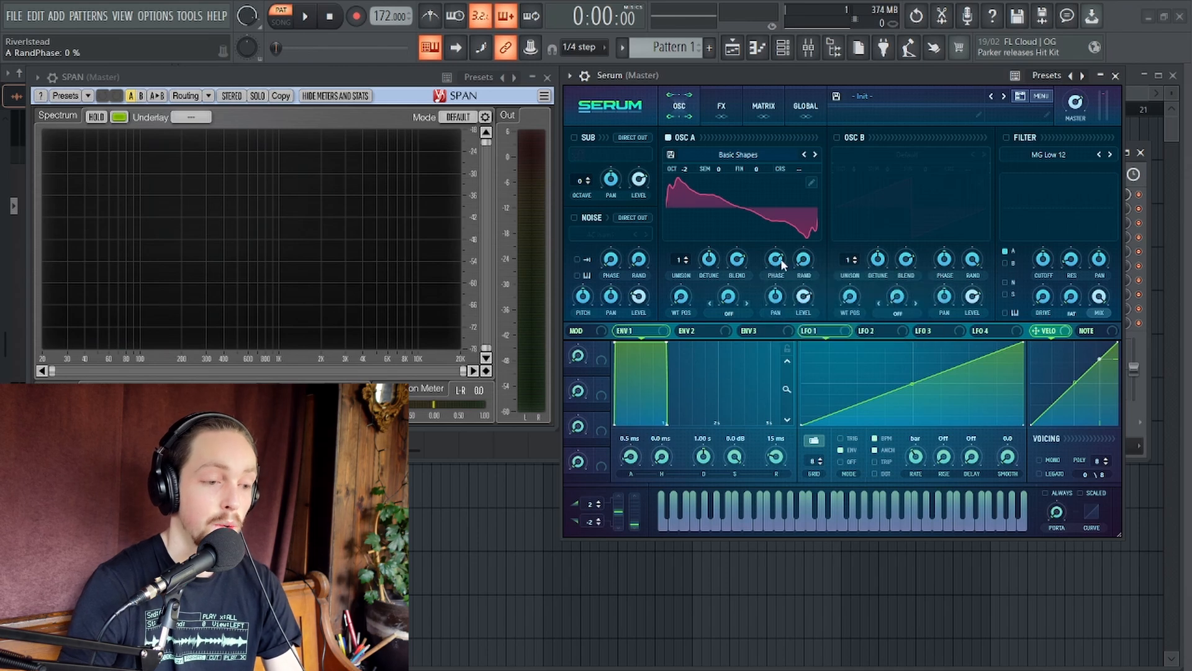
# Play F4 repeatedly at different start phases of oscillator A to compare the attack, and reset the phase
pyautogui.press('x')
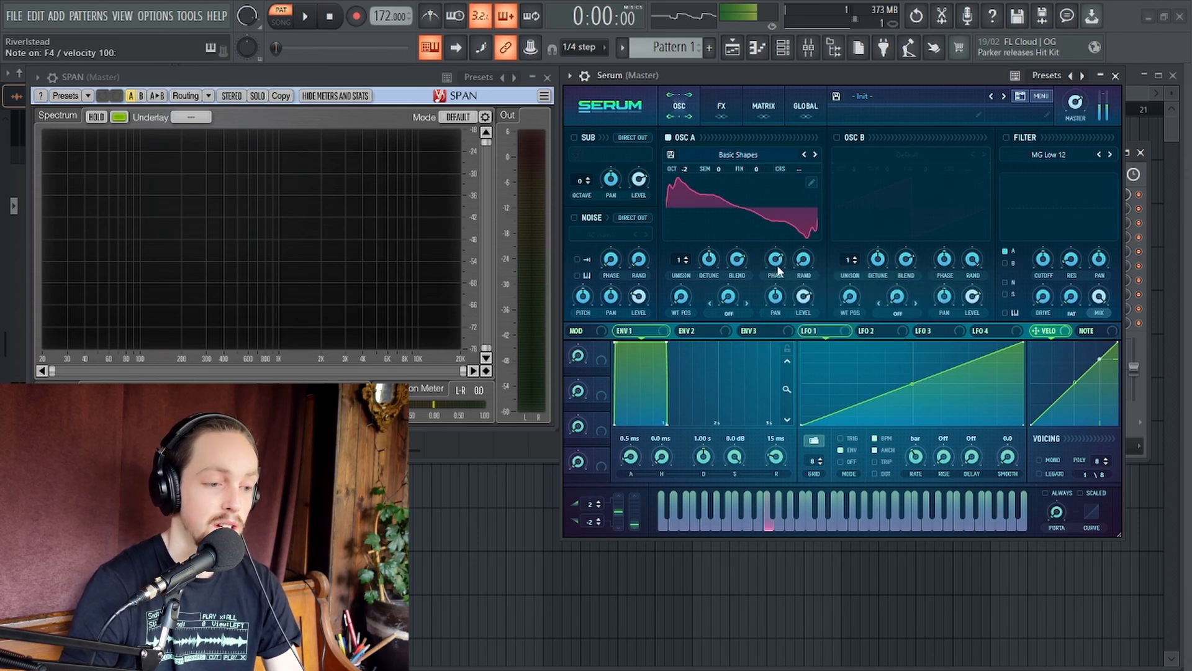
pyautogui.moveTo(776, 266); pyautogui.dragTo(780, 249)
pyautogui.press('x')
pyautogui.press('x')
pyautogui.doubleClick(778, 264)
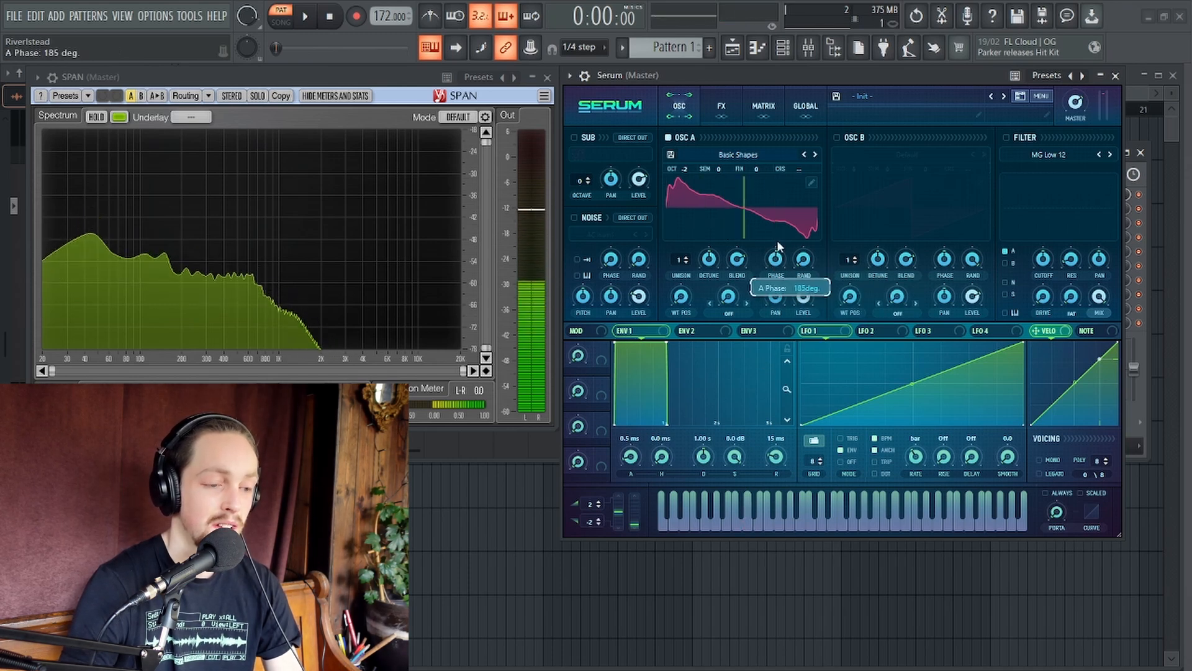
# Open oscillator A's wavetable editor, draw raised phase values across harmonic bins 5 to 18 and play notes
pyautogui.click(810, 181)
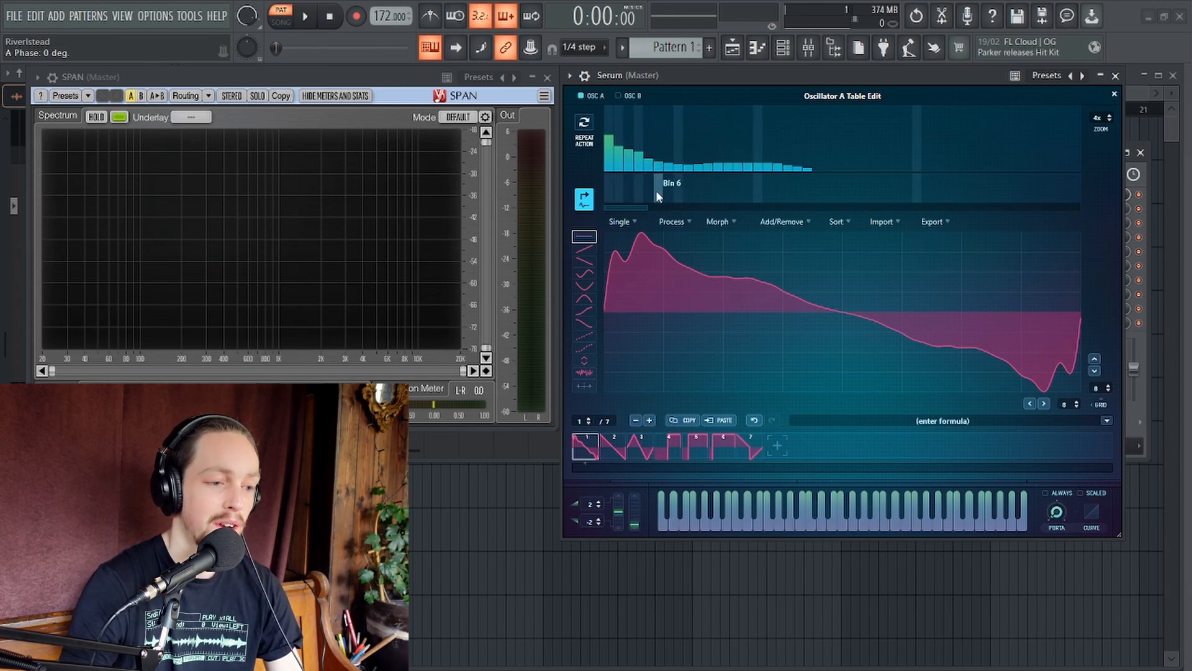
pyautogui.moveTo(791, 198); pyautogui.dragTo(803, 218)
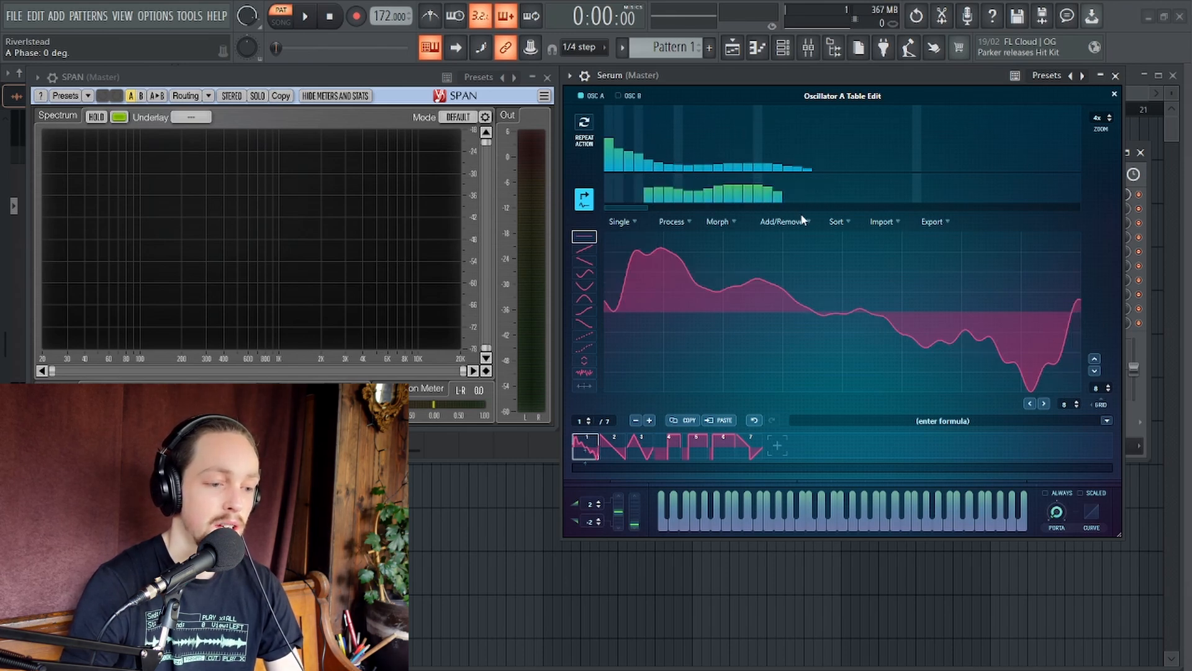
pyautogui.press('c')
pyautogui.press('b')
pyautogui.press('z')
# Redraw the harmonic phases with a dip in the middle bins, raise bin 2, clear bin 6, and replay the notes
pyautogui.moveTo(677, 192); pyautogui.dragTo(759, 185)
pyautogui.press('z')
pyautogui.press('c')
pyautogui.press('b')
pyautogui.press('z')
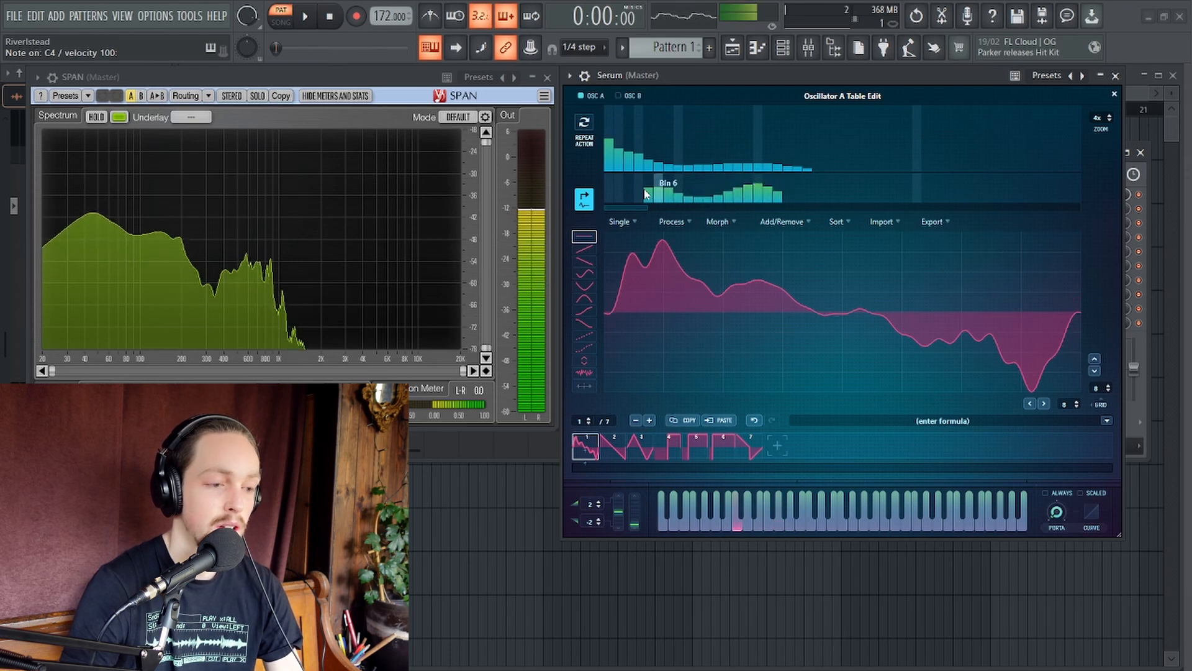
pyautogui.click(619, 180)
pyautogui.moveTo(658, 185); pyautogui.dragTo(660, 215)
pyautogui.press('z')
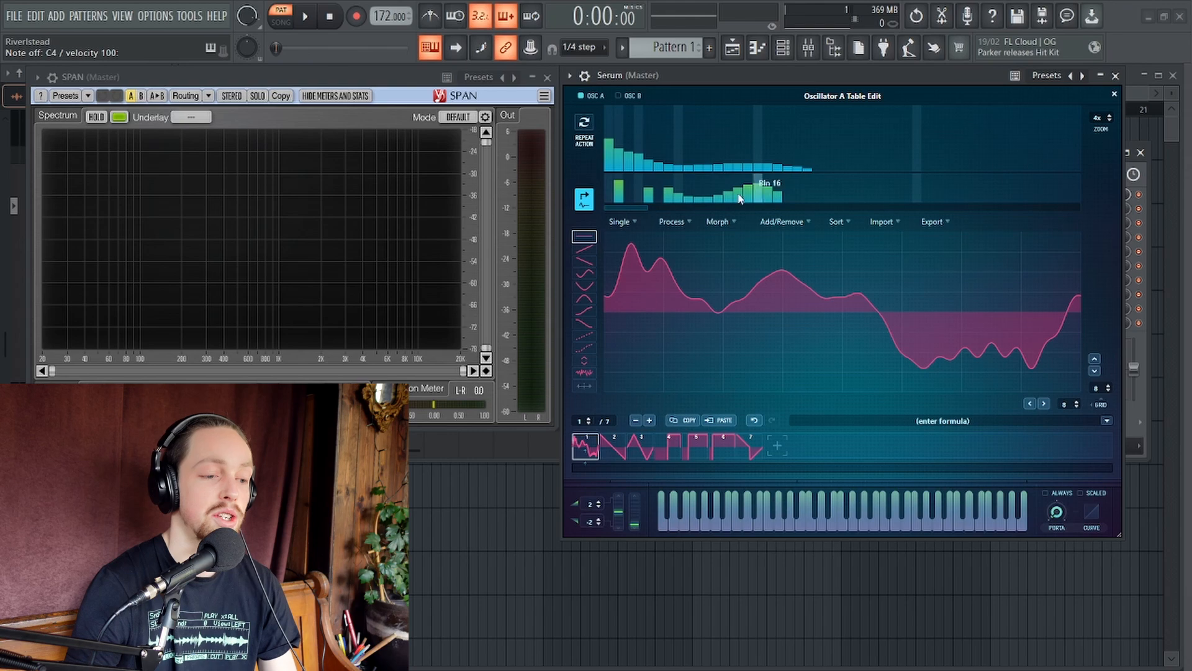
# Clear all harmonics of oscillator A's frame 1, redraw only bin 1 as a sine, and close the wavetable editor
pyautogui.rightClick(701, 134)
pyautogui.click(784, 168)
pyautogui.click(609, 127)
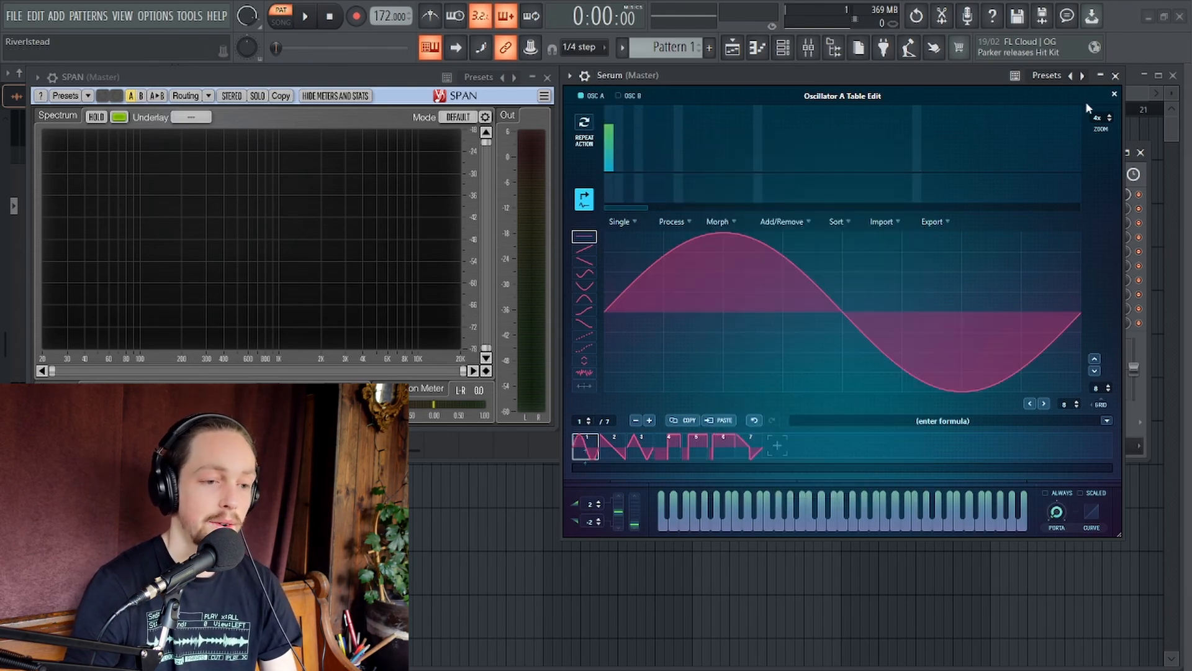
pyautogui.click(1115, 94)
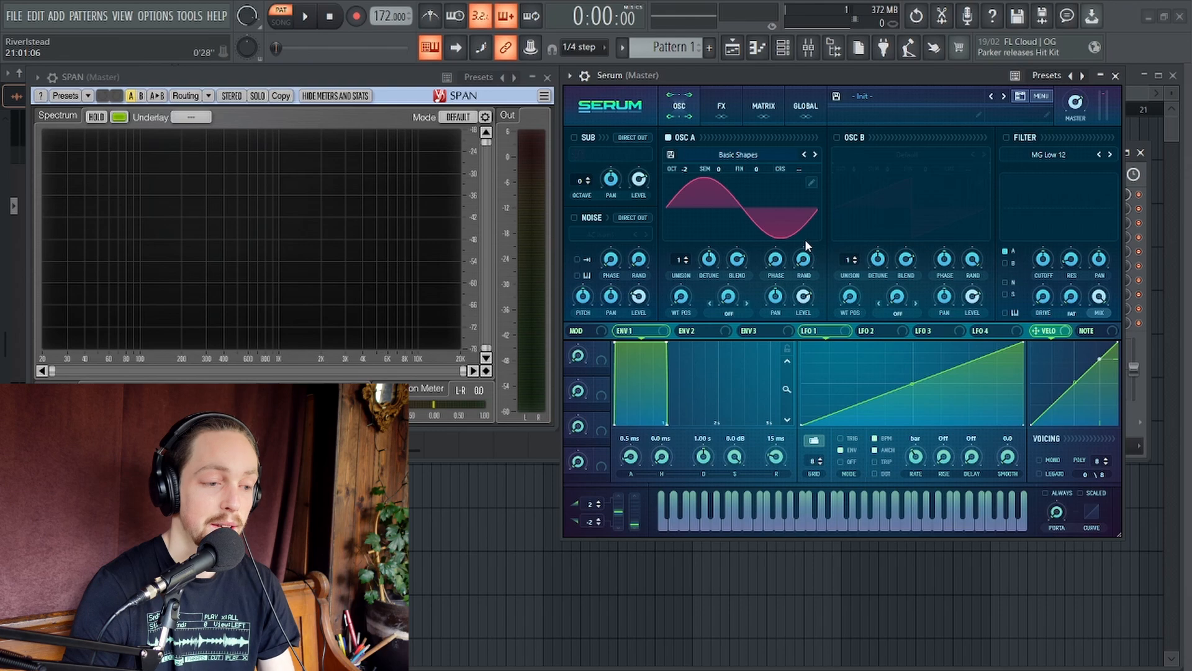
# Enable oscillator B and turn its saw wavetable into a sine by clearing all harmonics and drawing only bin 1
pyautogui.click(837, 137)
pyautogui.click(981, 185)
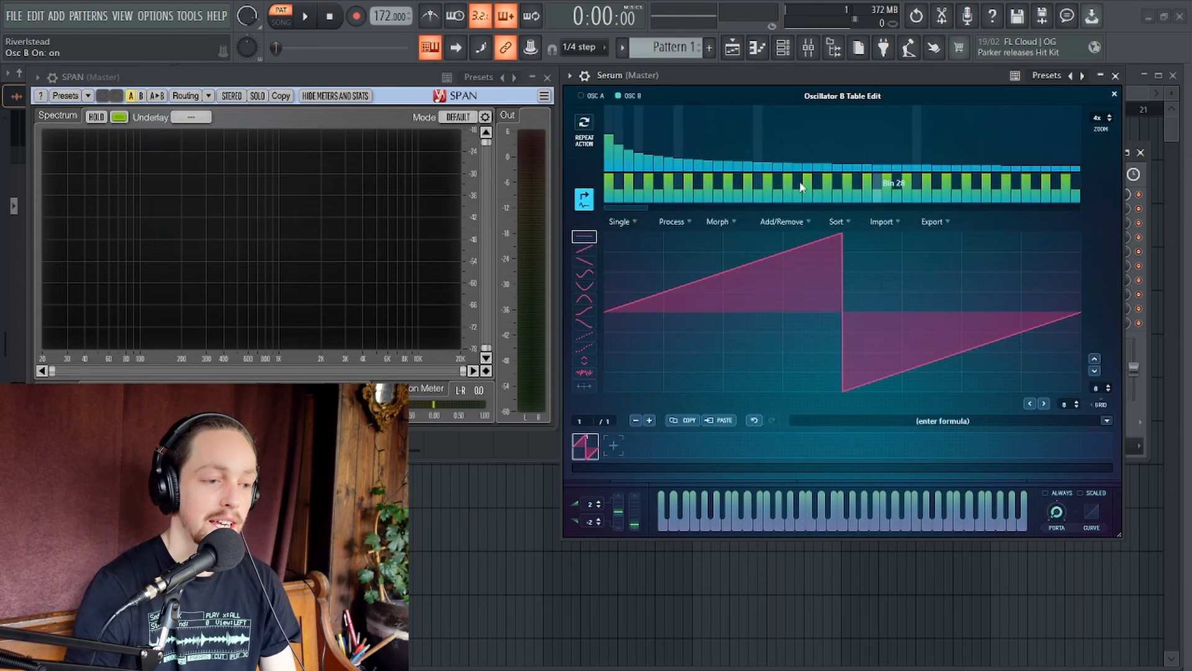
pyautogui.rightClick(700, 140)
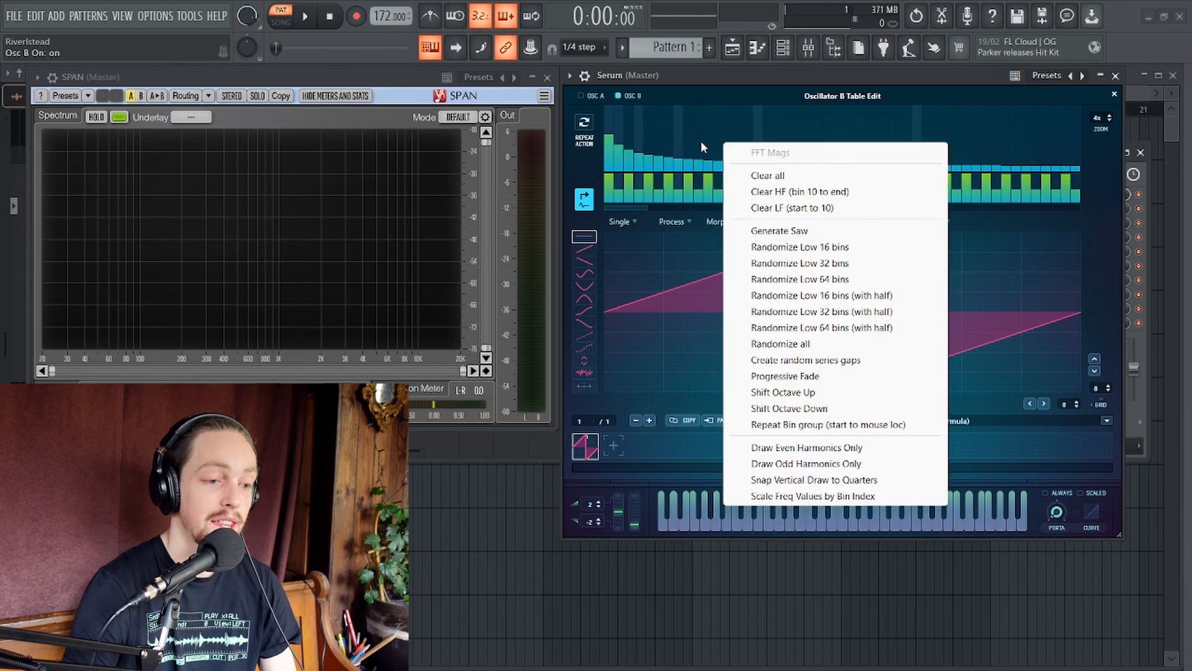
pyautogui.click(793, 177)
pyautogui.moveTo(609, 130); pyautogui.dragTo(608, 109)
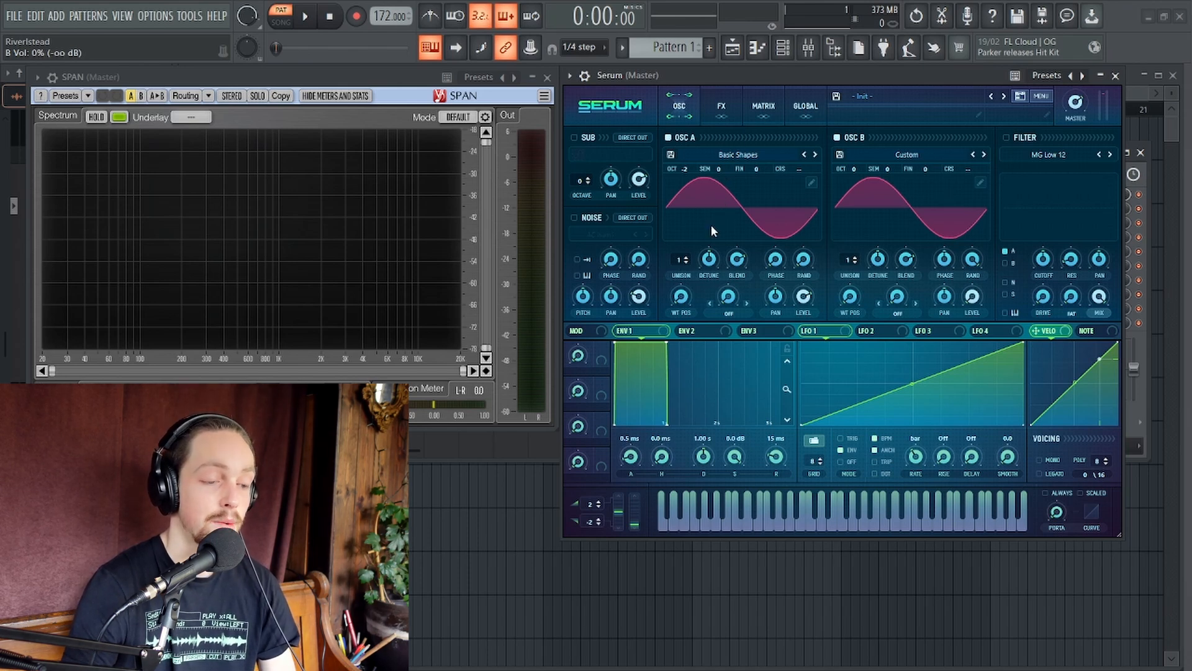
# Set oscillator A's warp mode to FM (from B) and lower oscillator B's level to 0%
pyautogui.click(728, 312)
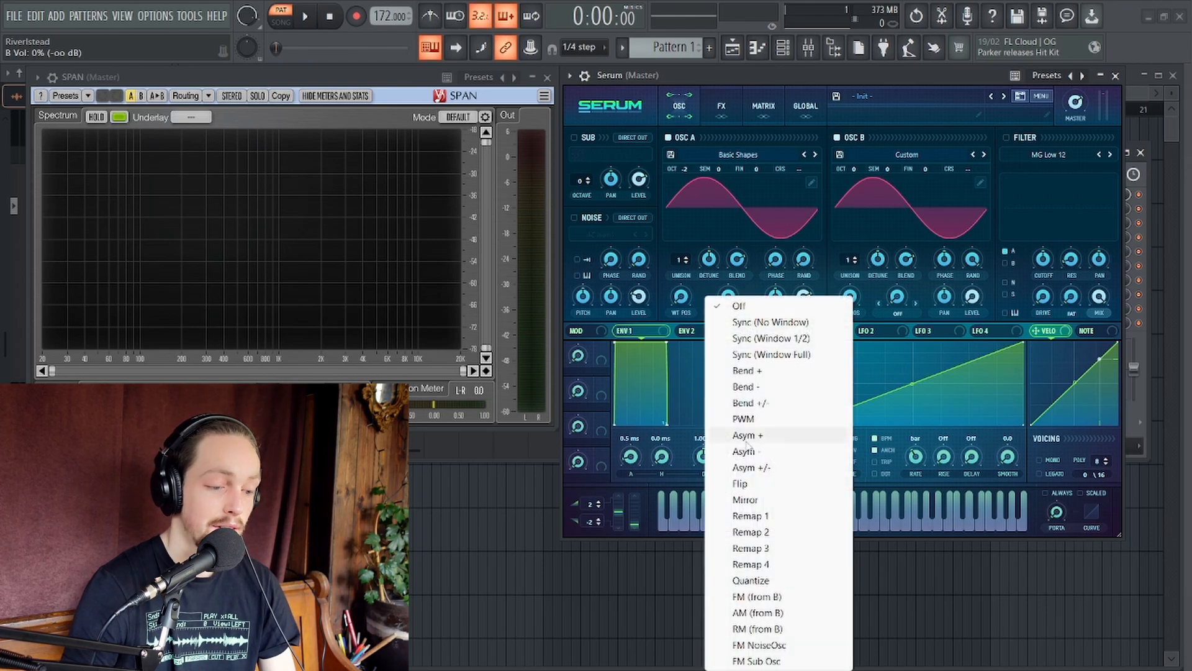
pyautogui.click(755, 596)
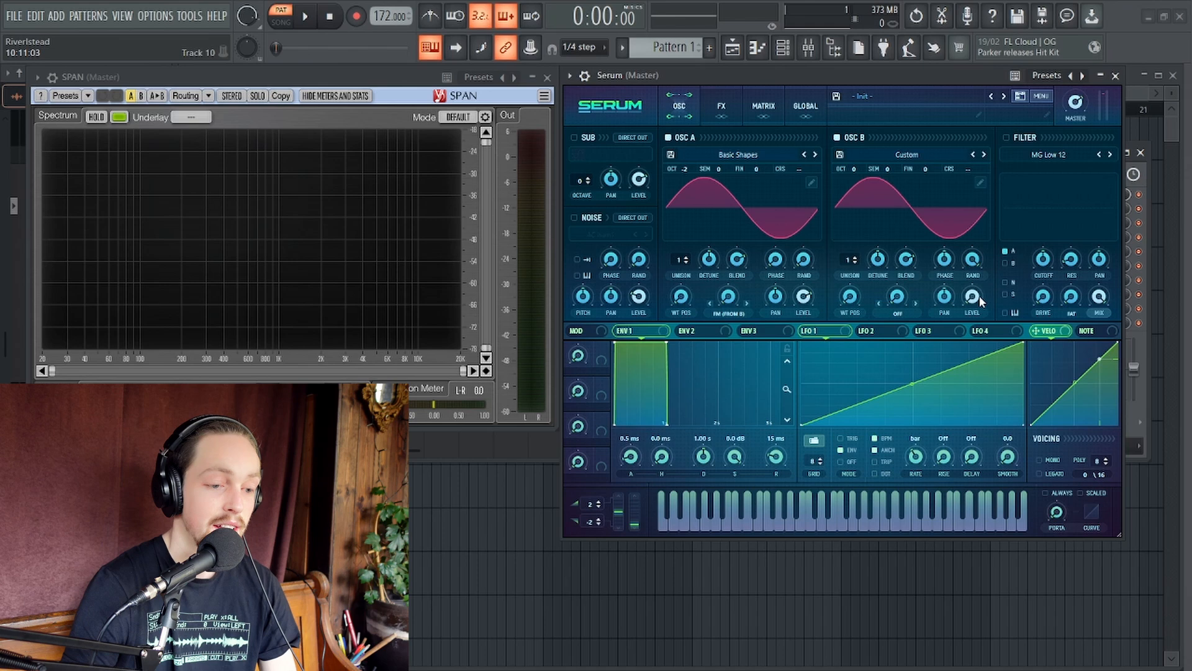
pyautogui.moveTo(973, 296); pyautogui.dragTo(974, 338)
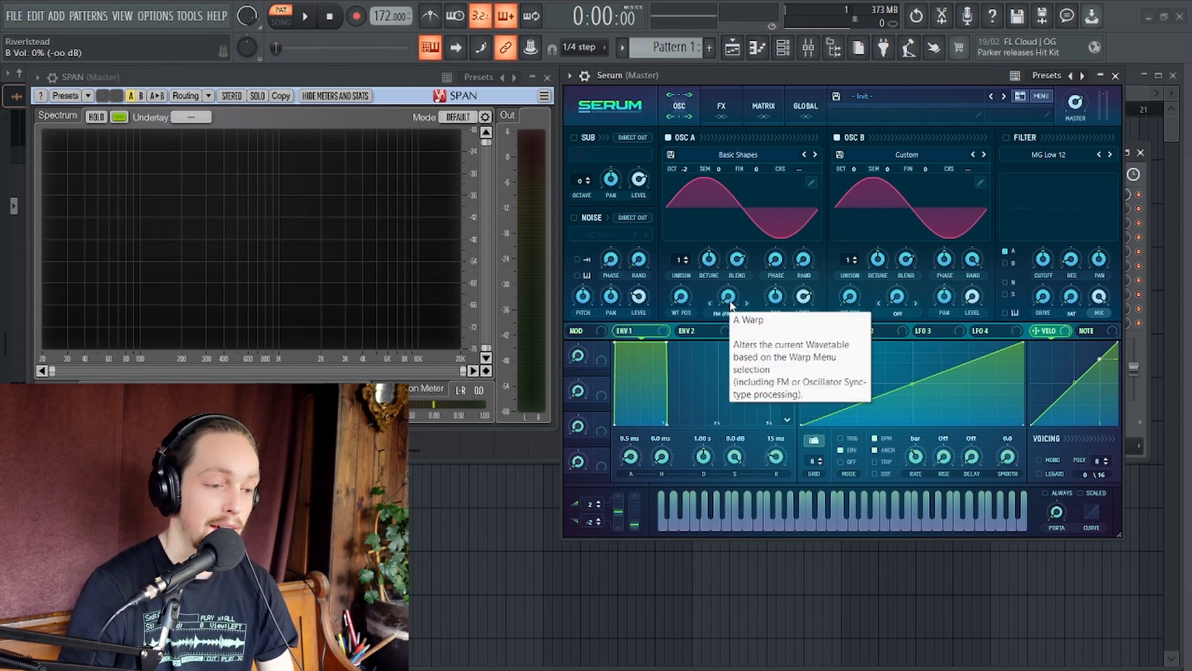
# Sweep oscillator A's FM amount and play E4 with oscillator B's octave at -1, and set A's octave to -1 and B's to -2
pyautogui.moveTo(854, 169); pyautogui.dragTo(849, 180)
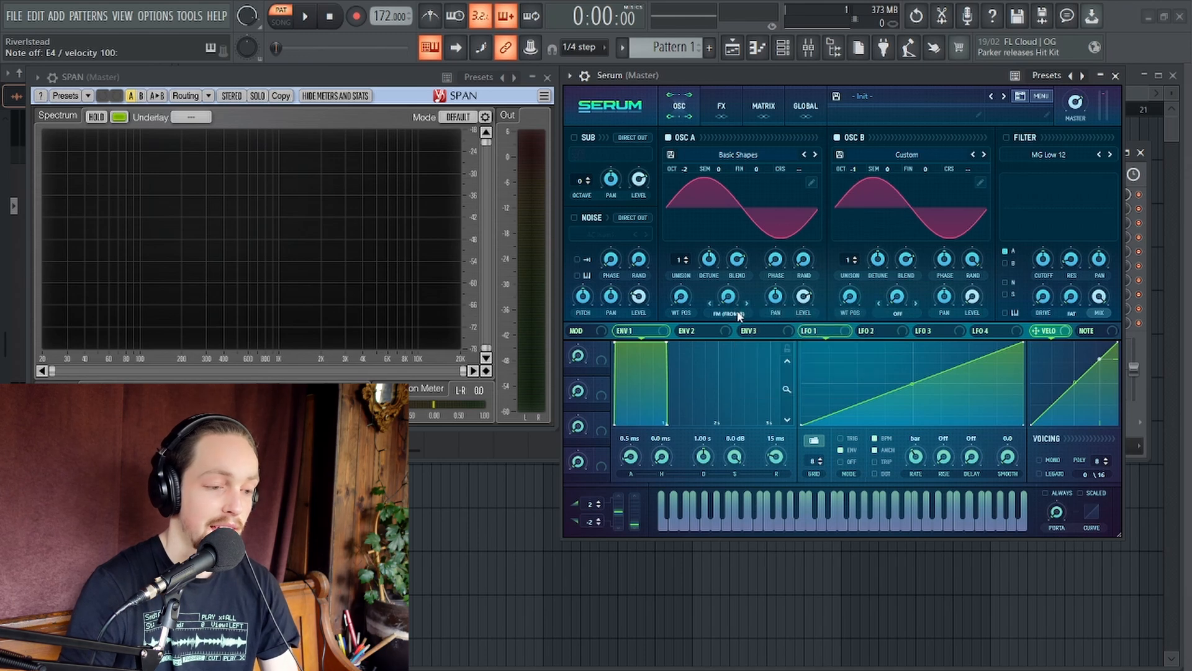
pyautogui.moveTo(732, 305); pyautogui.dragTo(729, 199)
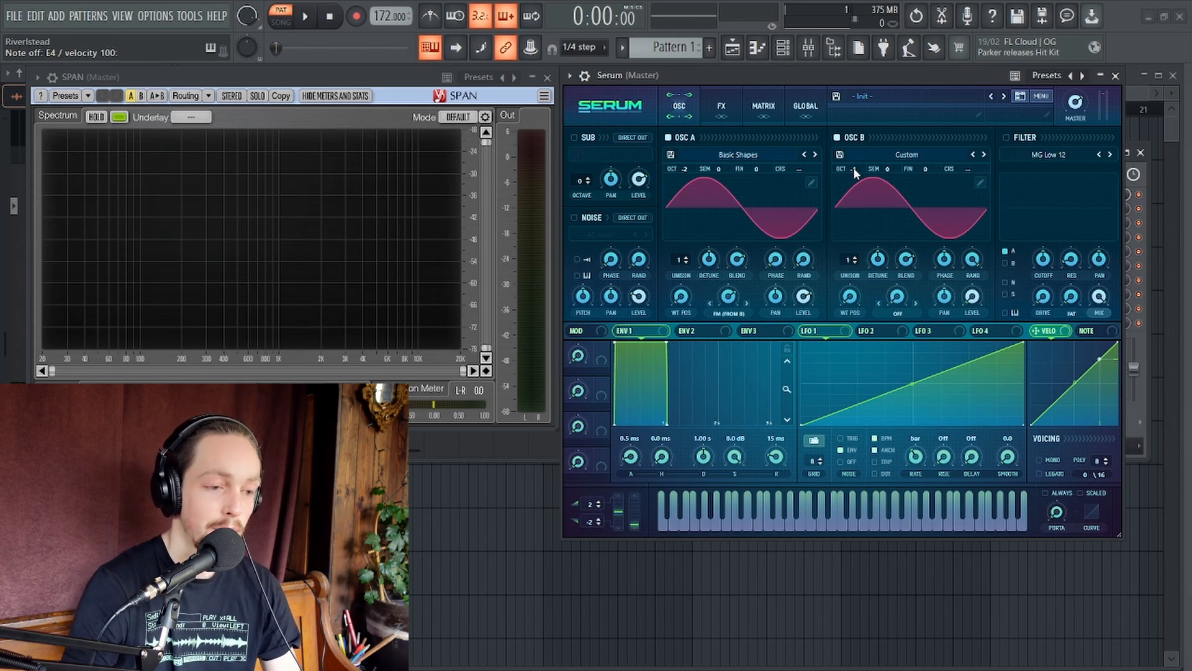
pyautogui.moveTo(854, 168); pyautogui.dragTo(854, 180)
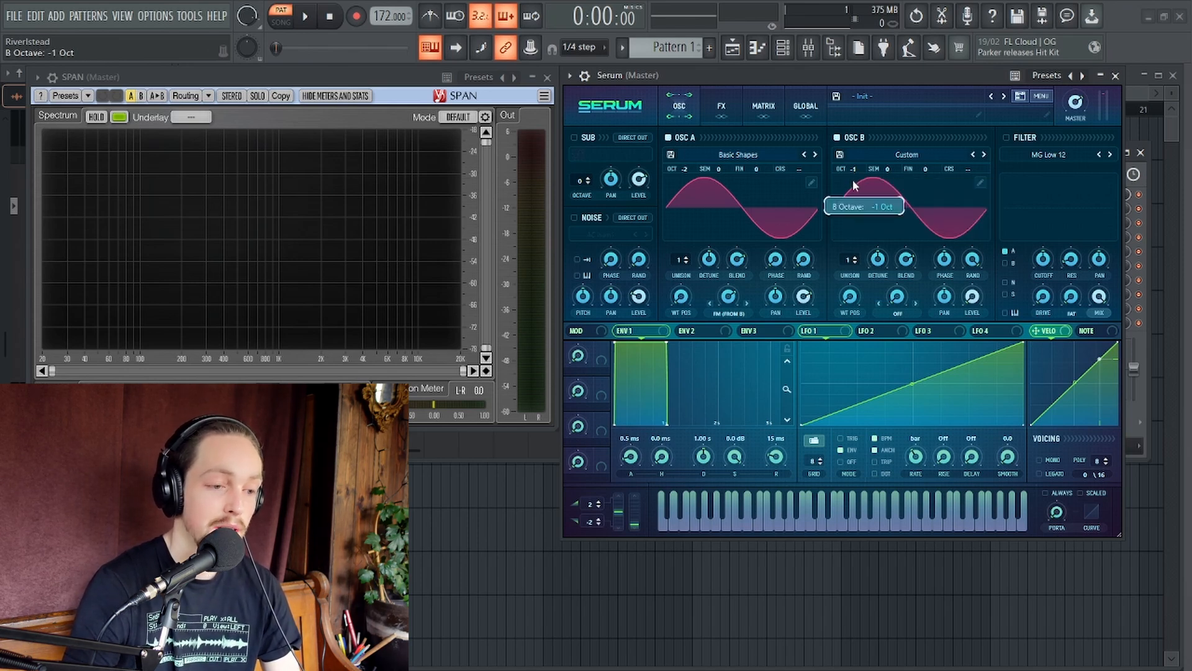
pyautogui.press('c')
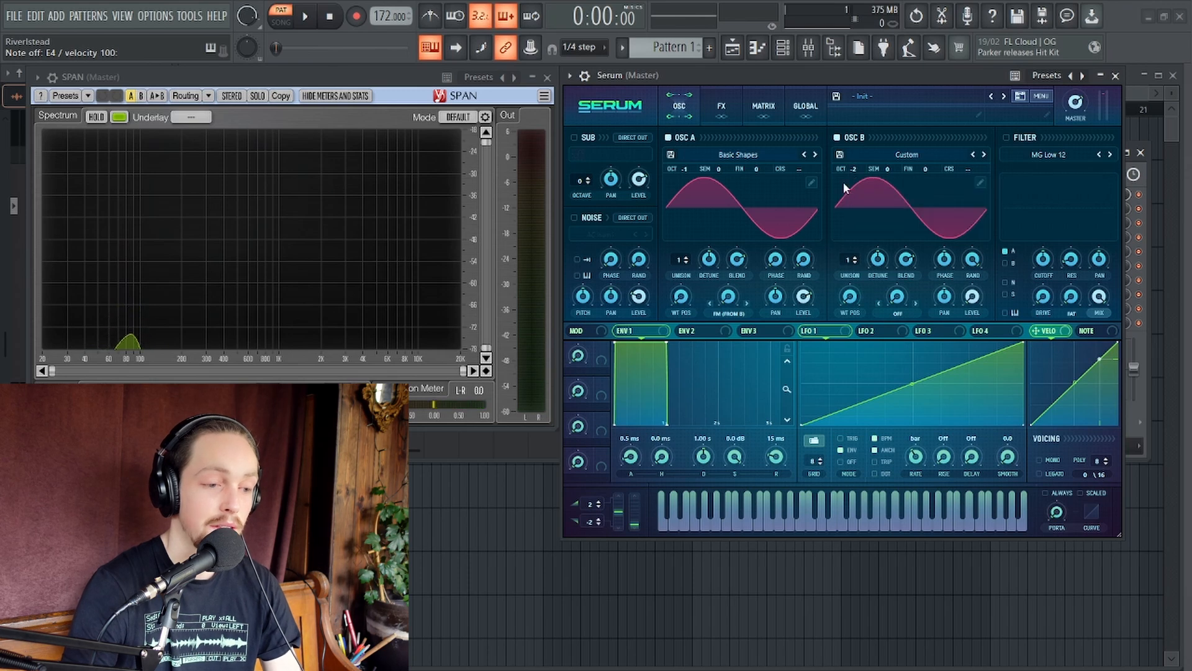
# Set oscillator B's octave to -3 and play E4 while varying oscillator A's FM amount
pyautogui.moveTo(852, 168); pyautogui.dragTo(852, 181)
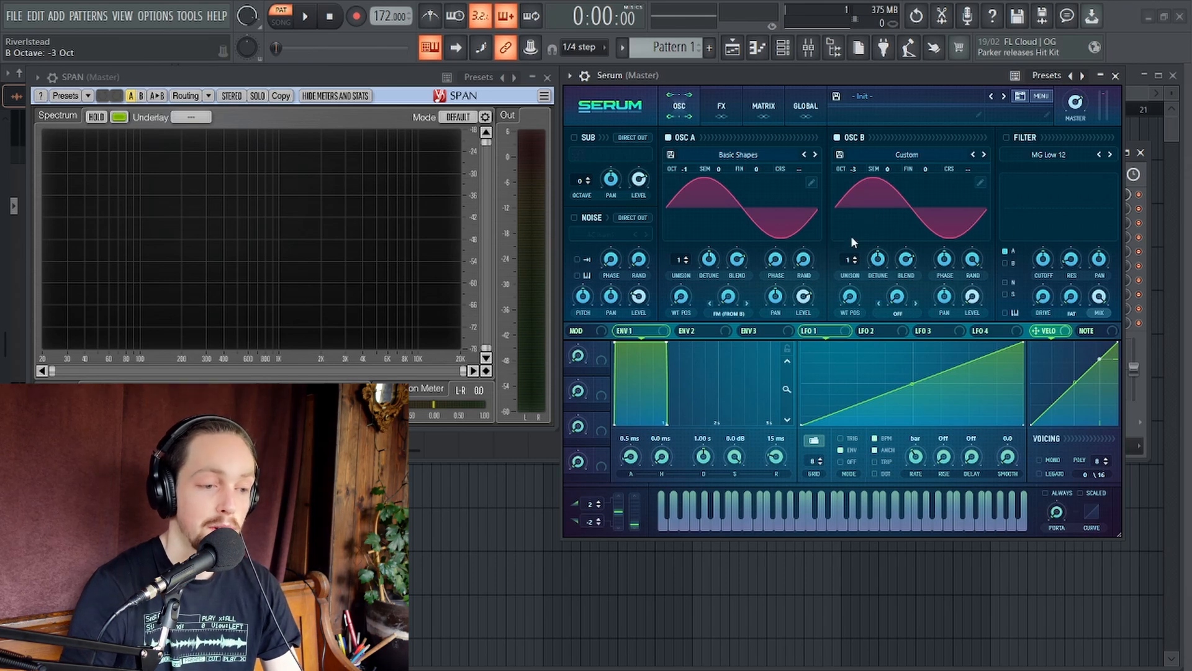
pyautogui.moveTo(734, 304); pyautogui.dragTo(736, 271)
pyautogui.press('c')
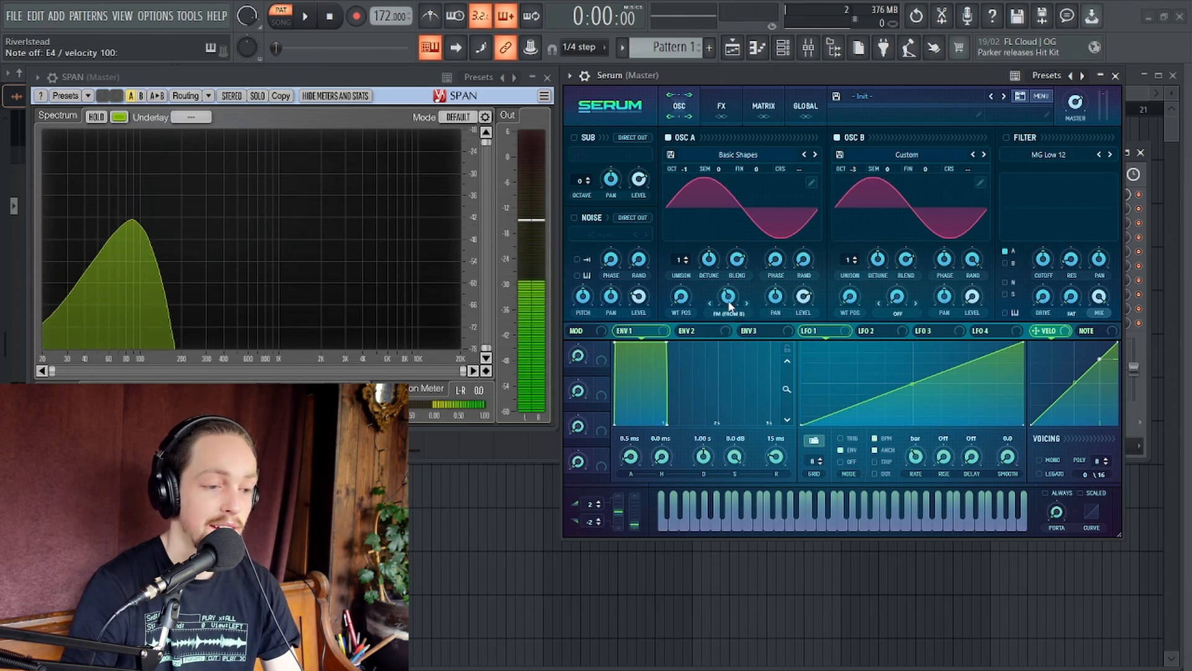
# Set oscillator B's octave to -4 and hold E4 while sweeping oscillator A's FM amount, including 85% and 69%
pyautogui.moveTo(854, 185)
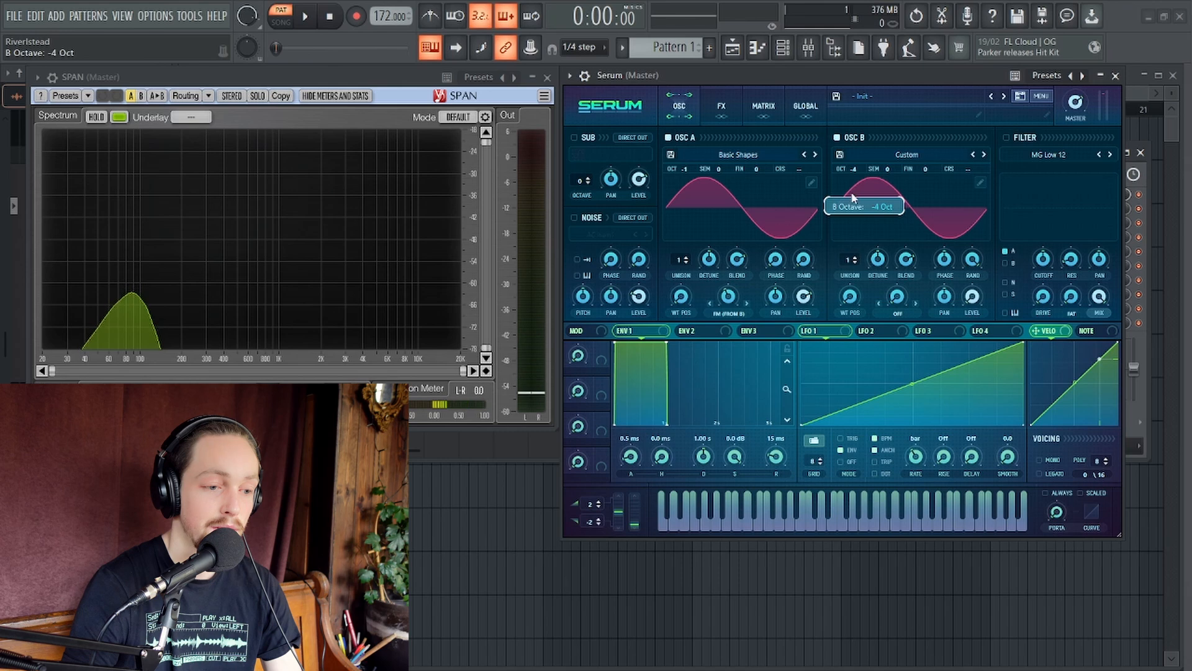
pyautogui.moveTo(855, 185); pyautogui.dragTo(835, 230)
pyautogui.press('c')
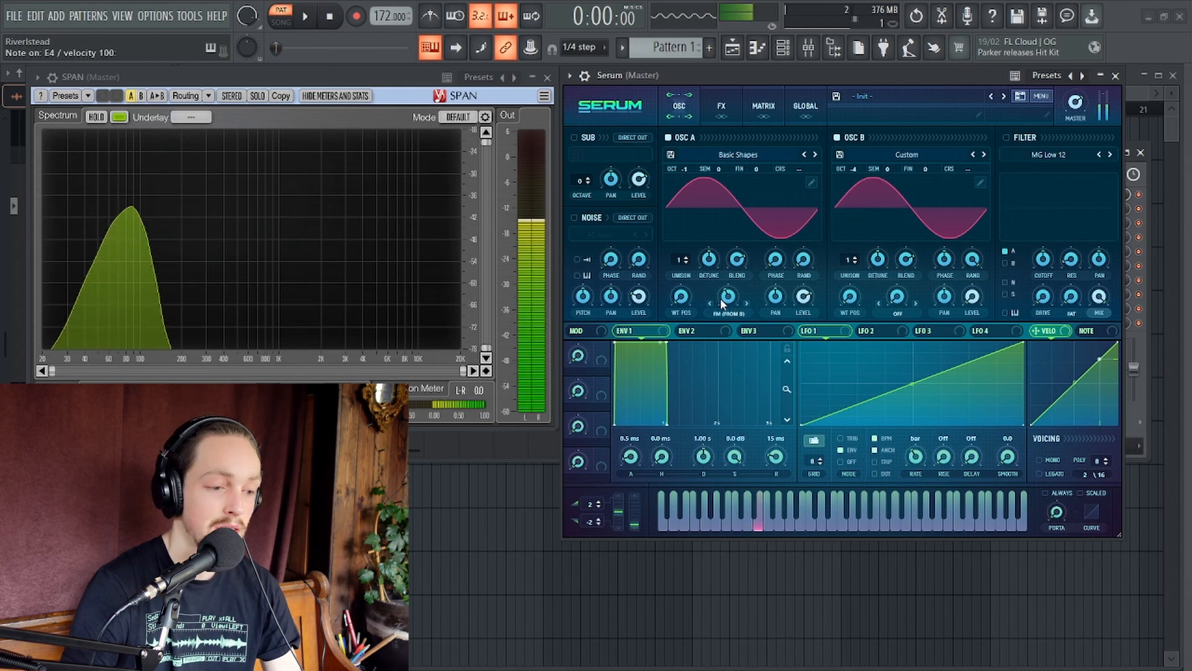
pyautogui.press('c')
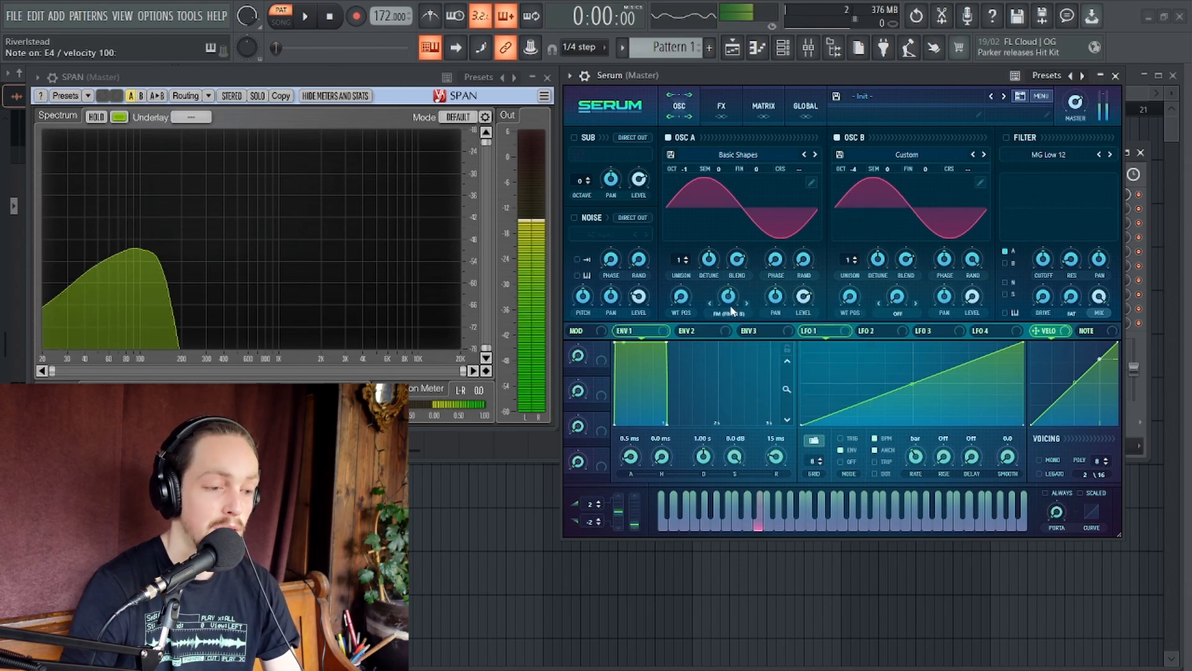
pyautogui.moveTo(729, 300); pyautogui.dragTo(731, 290)
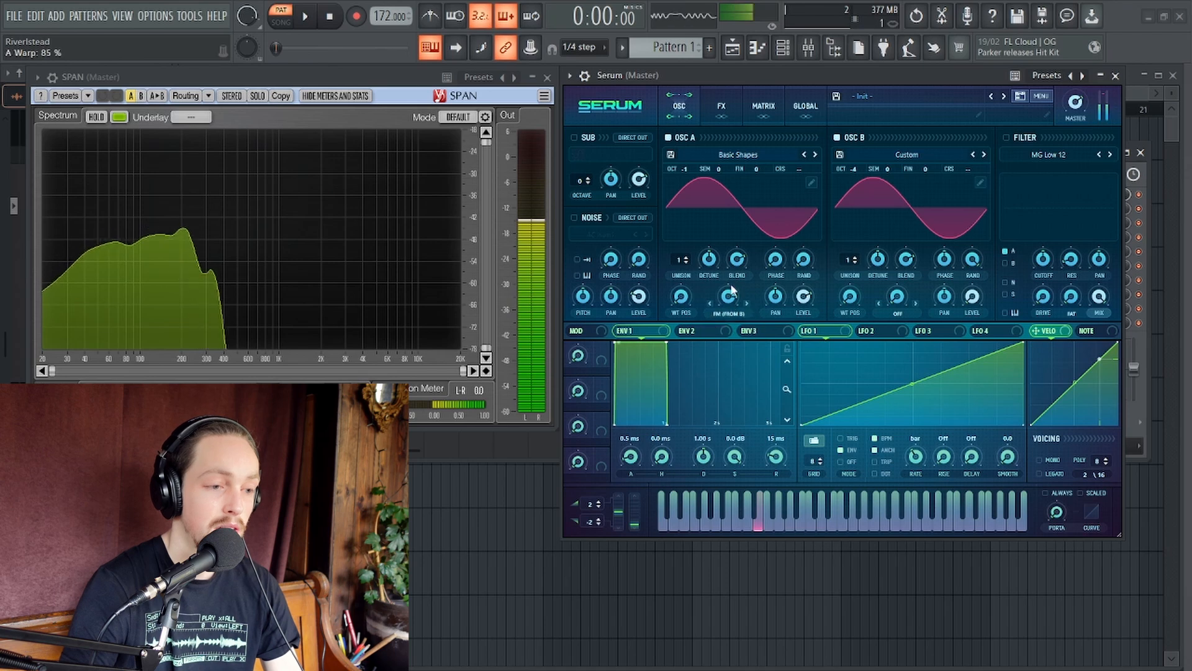
pyautogui.press('c')
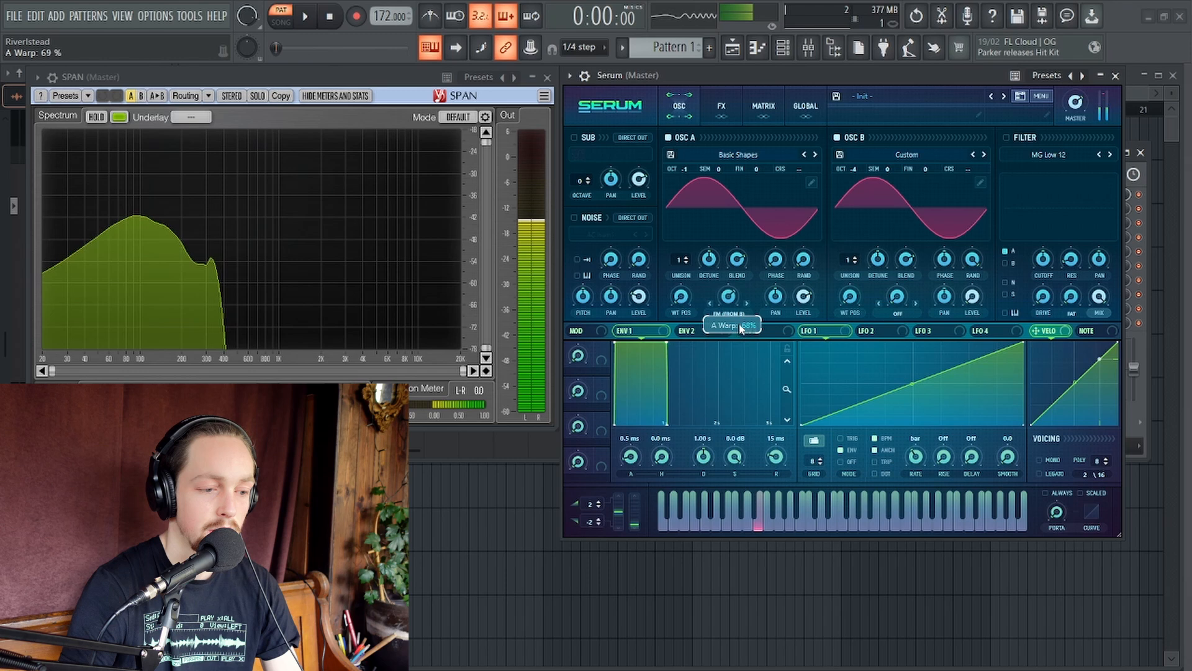
pyautogui.moveTo(731, 321); pyautogui.dragTo(745, 302)
# Reset oscillator B's octave to 0, modulate oscillator A's FM amount with LFO 1, and resample the sound to OSC A
pyautogui.doubleClick(854, 169)
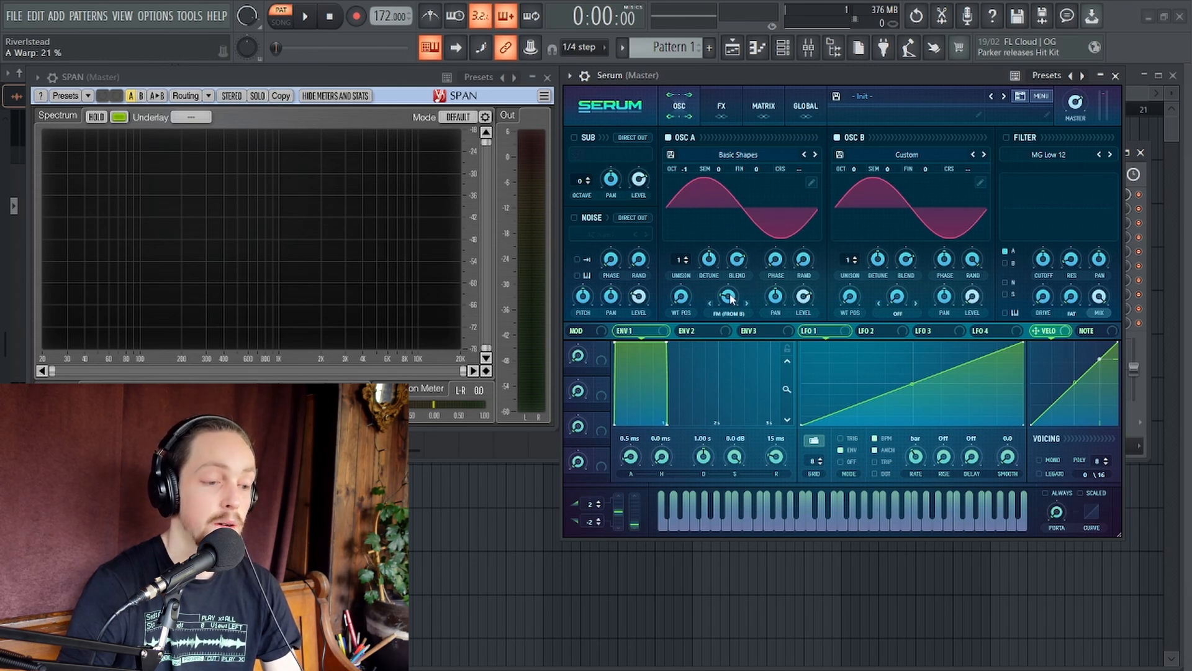
pyautogui.moveTo(730, 302); pyautogui.dragTo(734, 271)
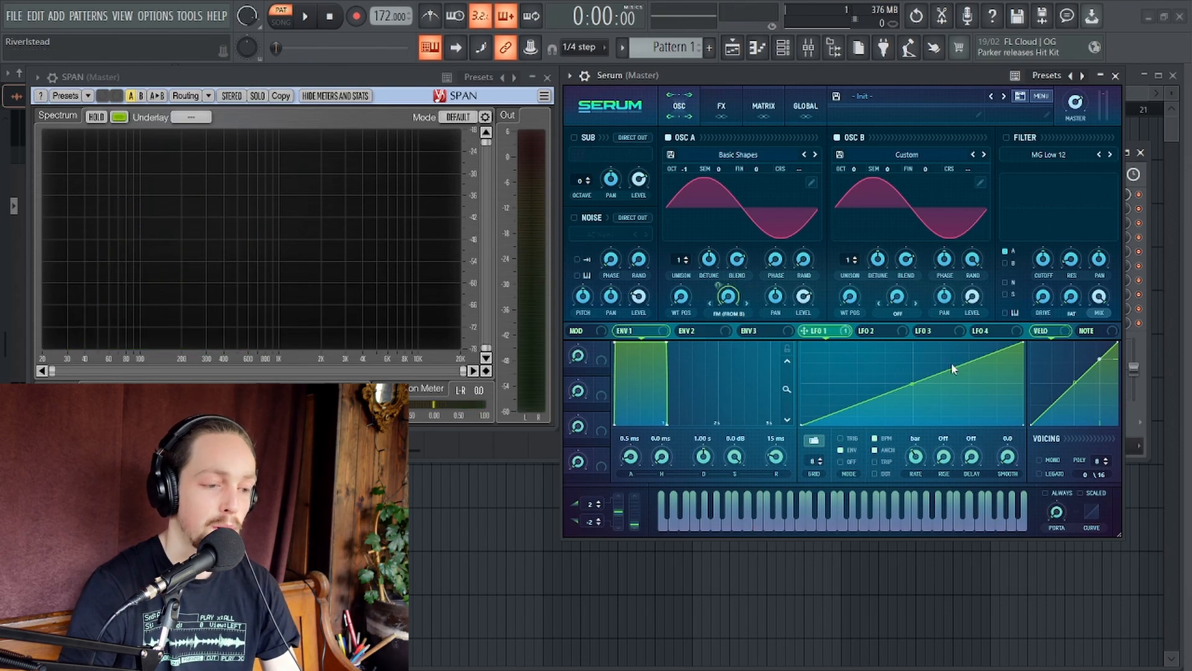
pyautogui.click(1036, 100)
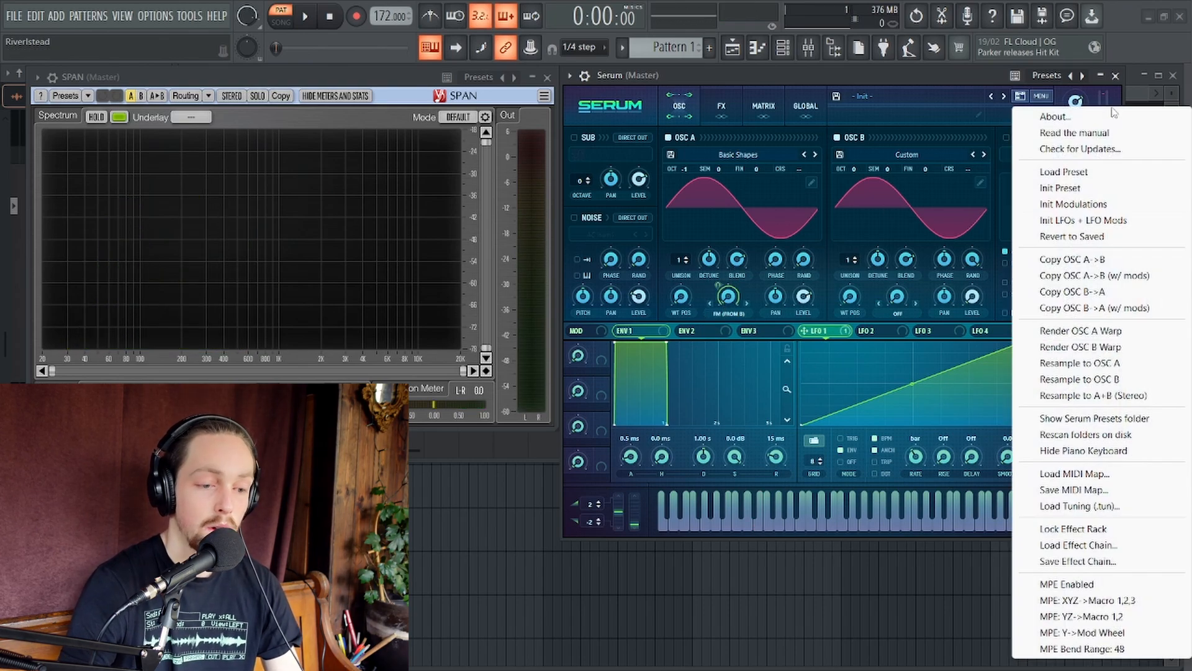
pyautogui.click(1085, 366)
# Move oscillator A's wavetable position through resampled frames such as 198 and 176, playing E4 to compare them, and toggle oscillator B
pyautogui.moveTo(681, 297)
pyautogui.mouseDown()
pyautogui.moveTo(682, 274)
pyautogui.moveTo(683, 305)
pyautogui.moveTo(682, 294)
pyautogui.mouseUp()
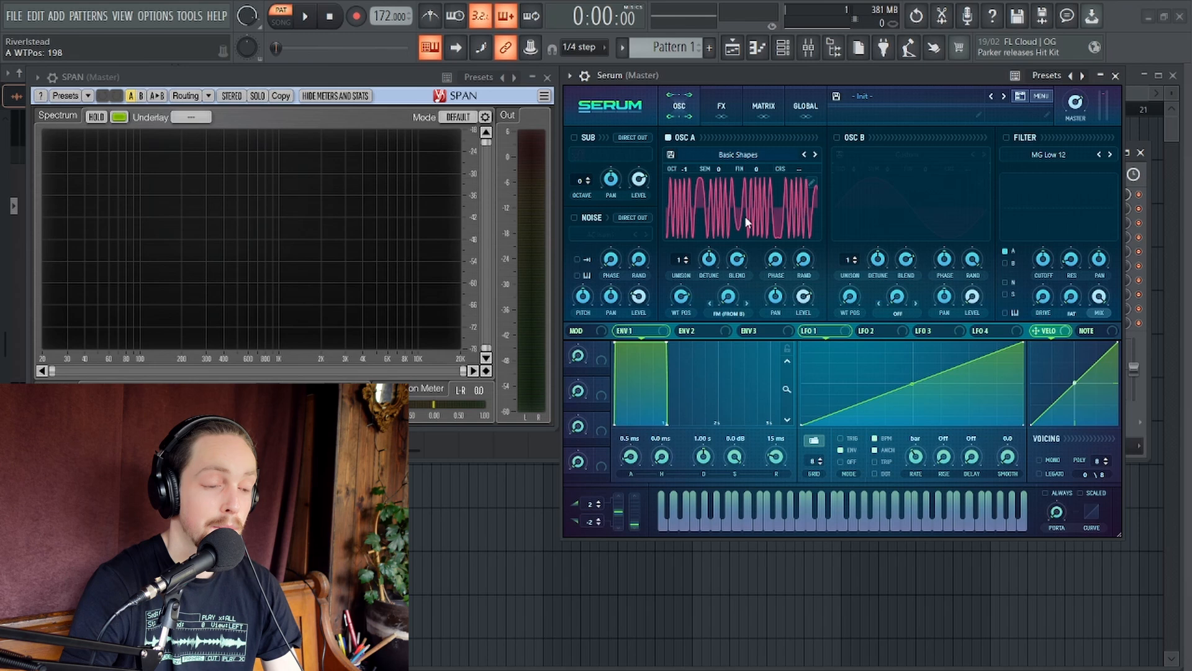
pyautogui.moveTo(689, 297); pyautogui.dragTo(689, 308)
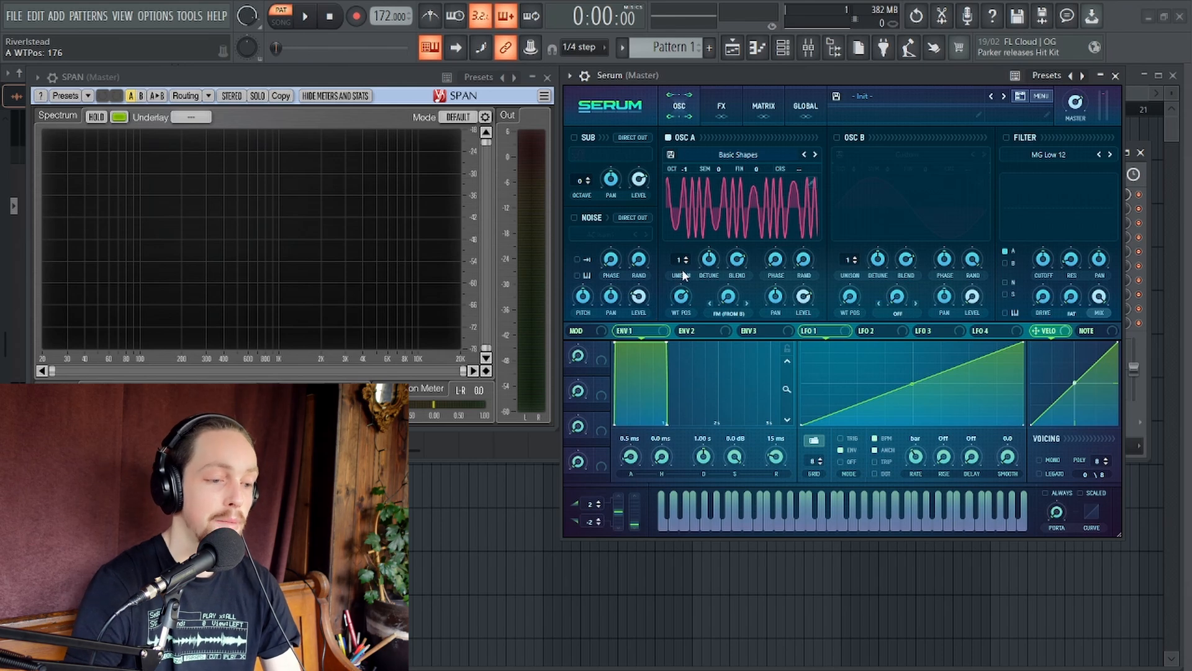
pyautogui.press('c')
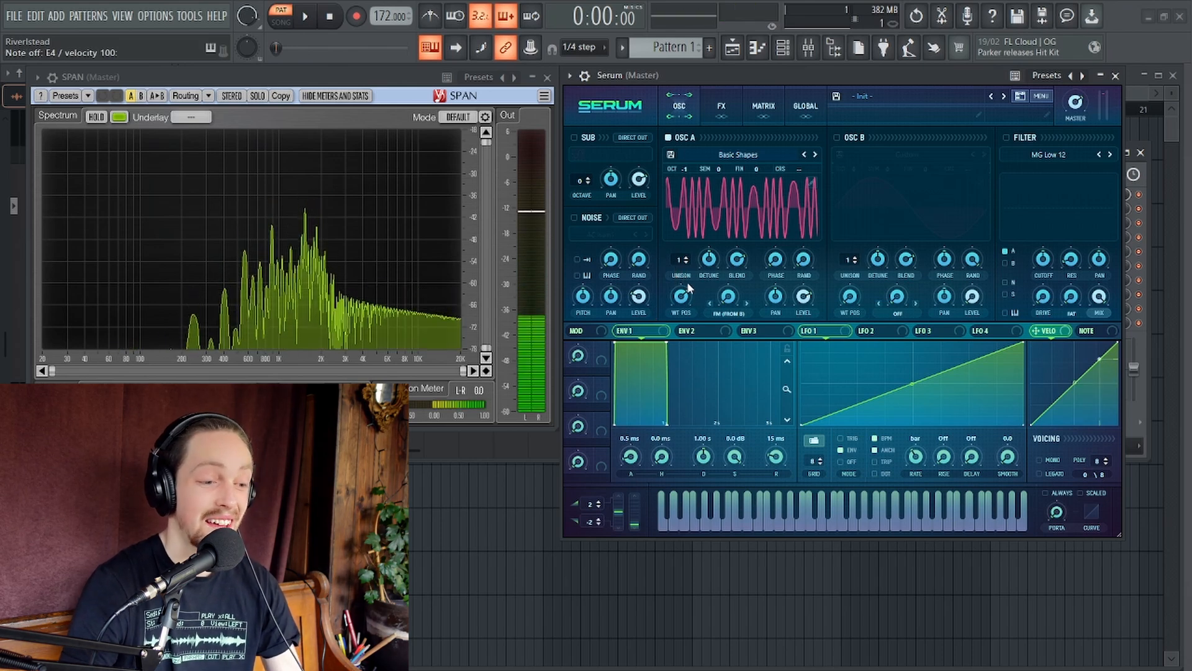
pyautogui.moveTo(681, 303); pyautogui.dragTo(681, 317)
pyautogui.press('c')
pyautogui.click(836, 137)
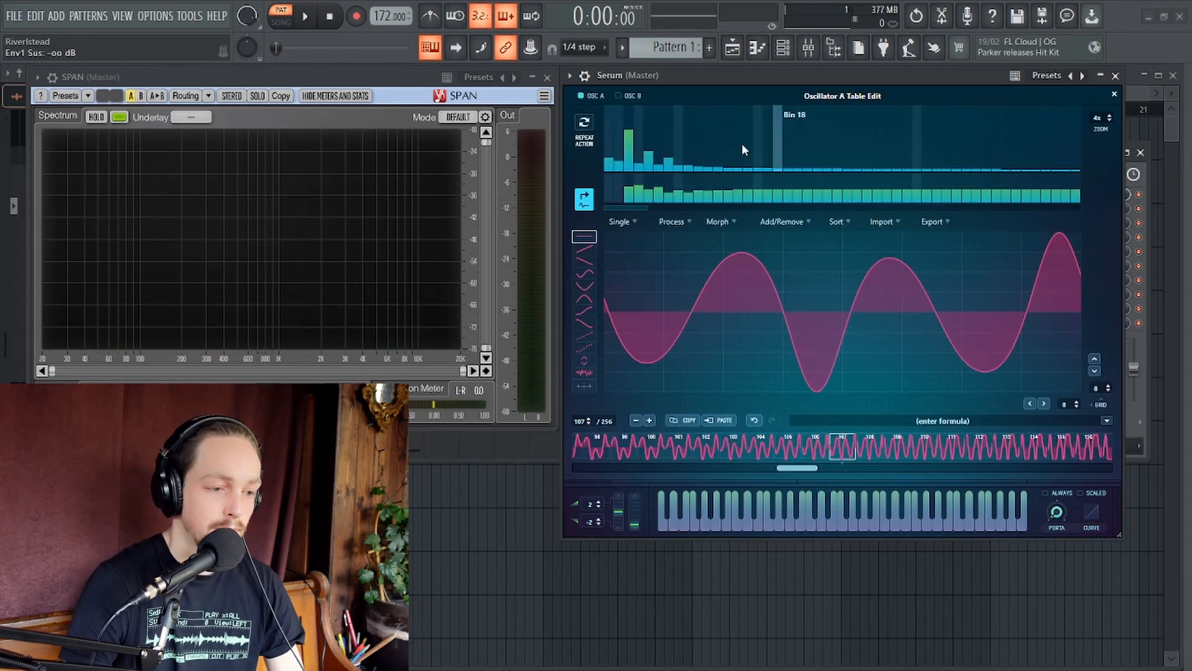
# Clear the current frame's harmonics in oscillator A's wavetable, draw only the fundamental to form a sine, and close the table editor
pyautogui.rightClick(760, 142)
pyautogui.click(795, 174)
pyautogui.moveTo(611, 144); pyautogui.dragTo(609, 125)
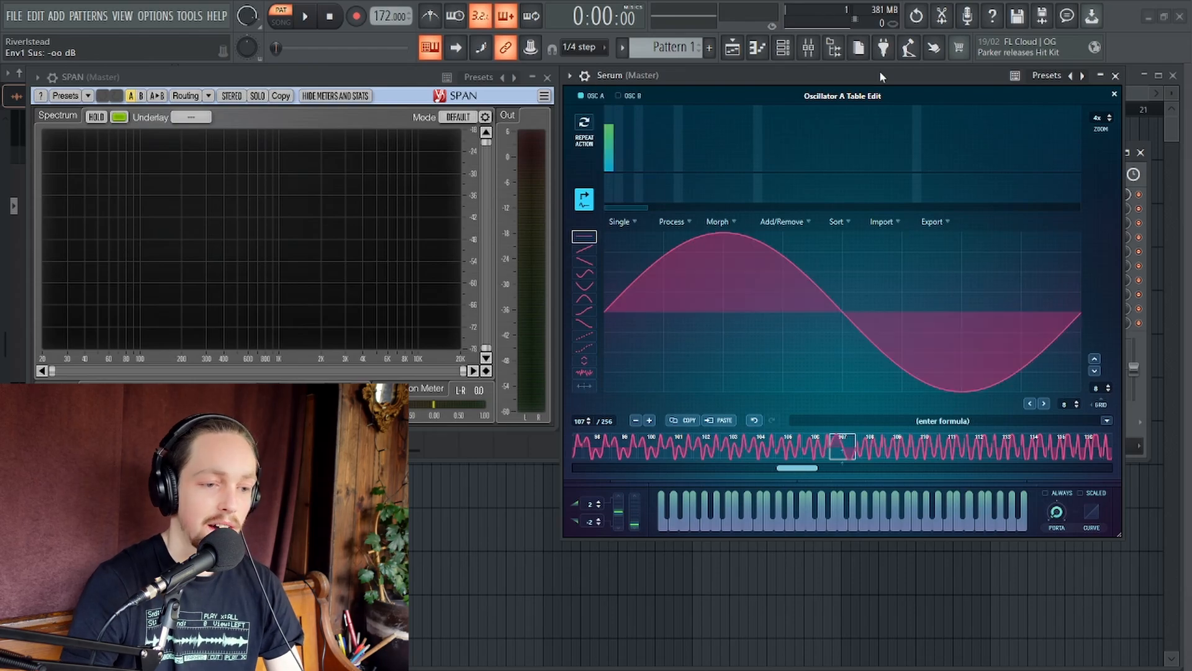
pyautogui.click(1115, 92)
# Set oscillator A's FM amount to 26% and play E4 and C4 to hear the enveloped FM sound
pyautogui.moveTo(736, 302)
pyautogui.mouseDown()
pyautogui.moveTo(739, 272)
pyautogui.moveTo(721, 325)
pyautogui.moveTo(732, 305)
pyautogui.mouseUp()
pyautogui.press('c')
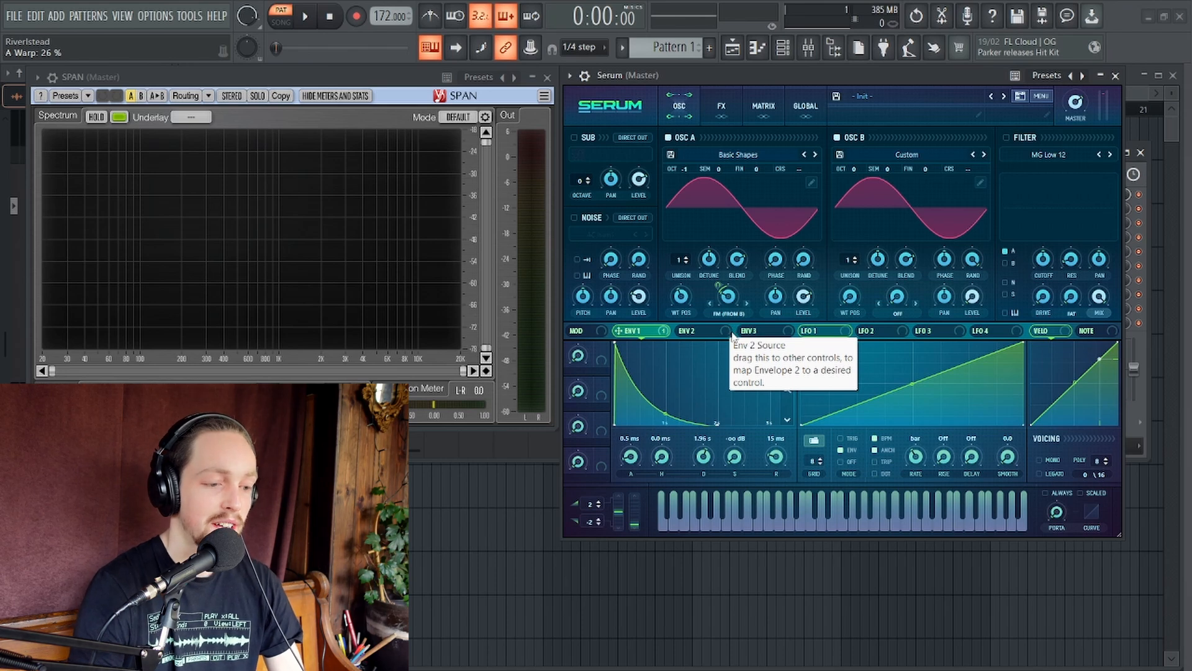
pyautogui.press('c')
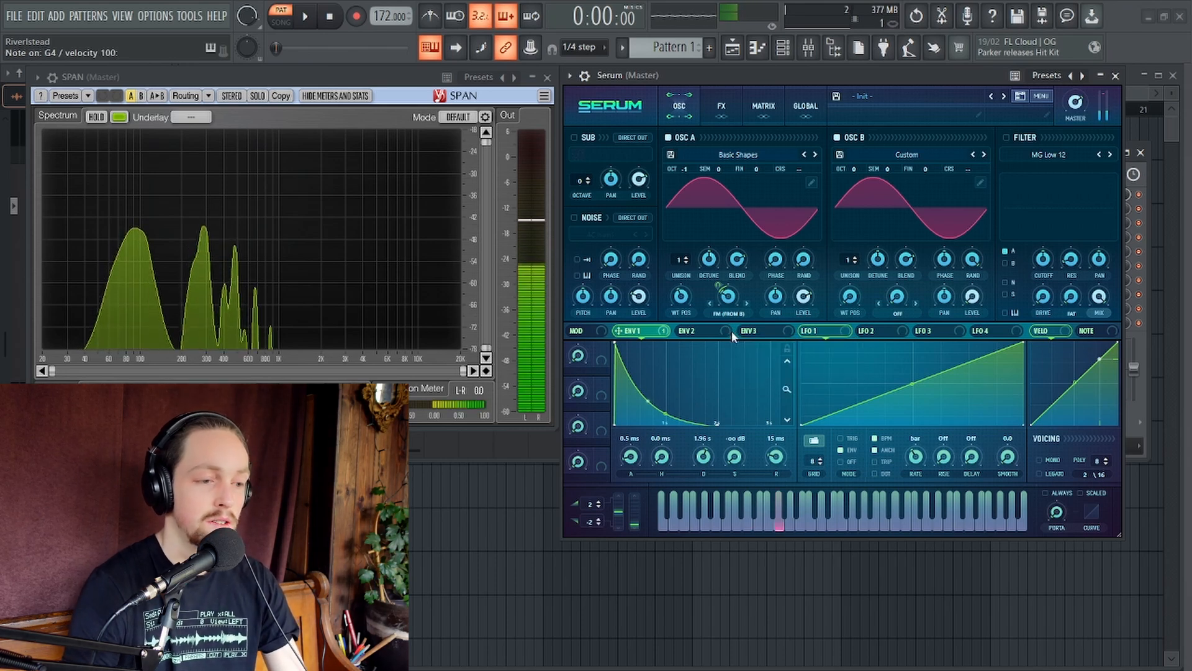
pyautogui.press('z')
# Set oscillator A's octave to -2 and oscillator B's octave to -1, and play E4 and D4
pyautogui.moveTo(685, 169); pyautogui.dragTo(685, 190)
pyautogui.moveTo(854, 169); pyautogui.dragTo(857, 185)
pyautogui.press('c')
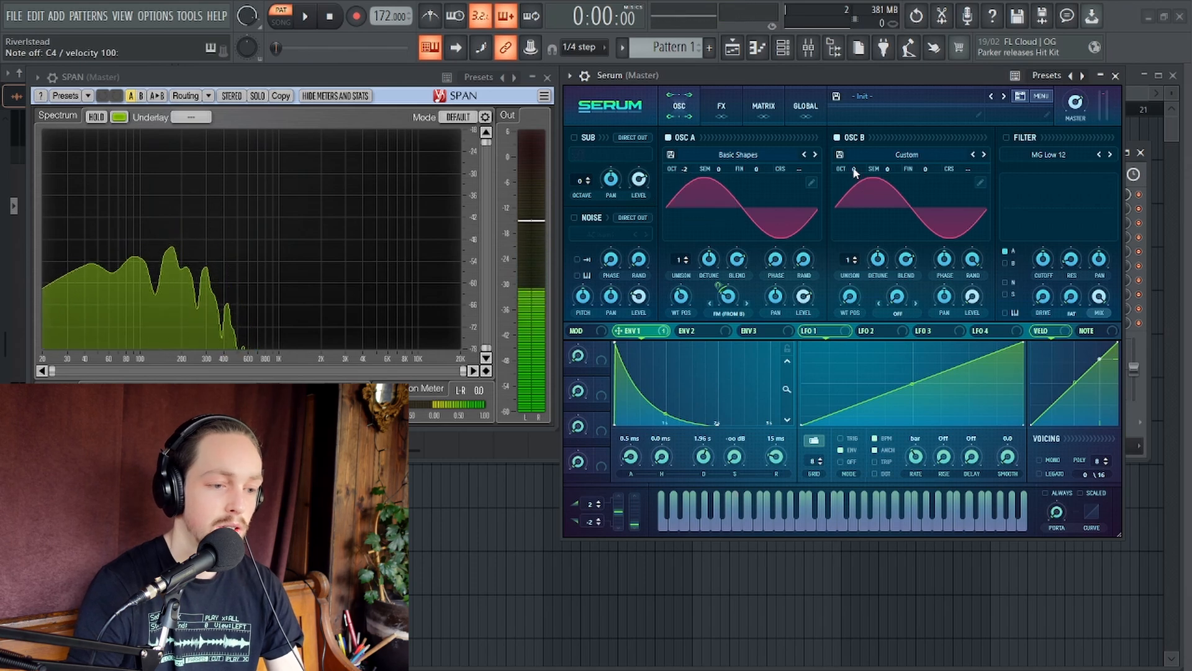
pyautogui.press('x')
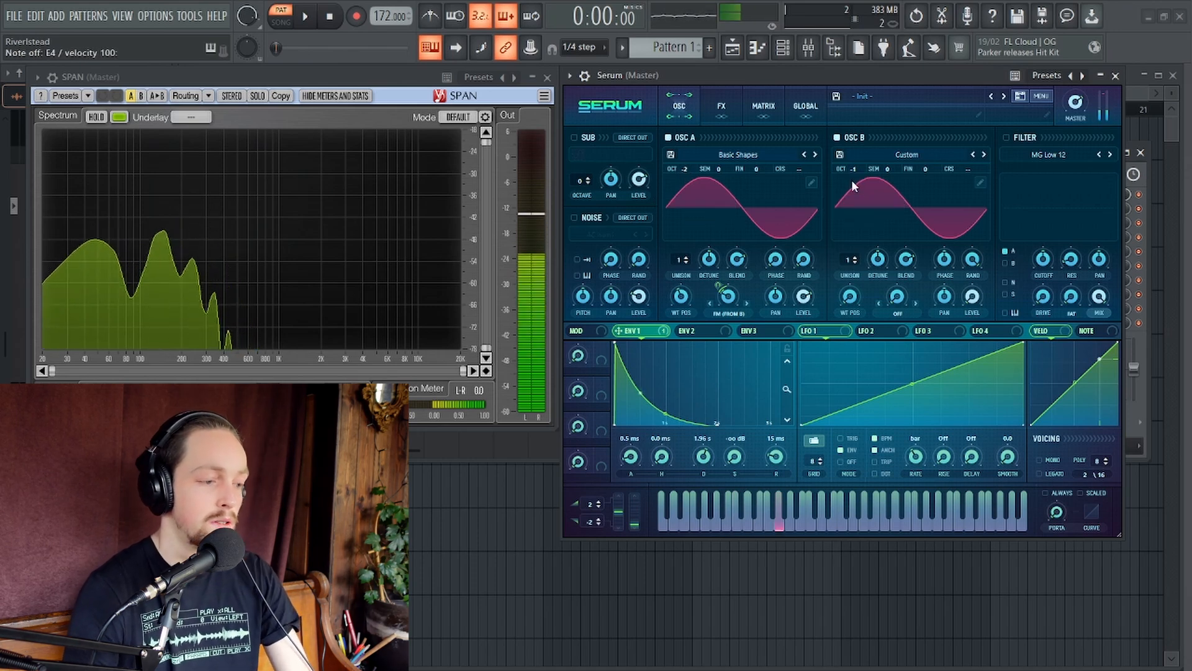
# Adjust oscillator A's enveloped FM amount, including 32%, and play a short riff around D4, G4 and A4
pyautogui.moveTo(728, 304); pyautogui.dragTo(725, 292)
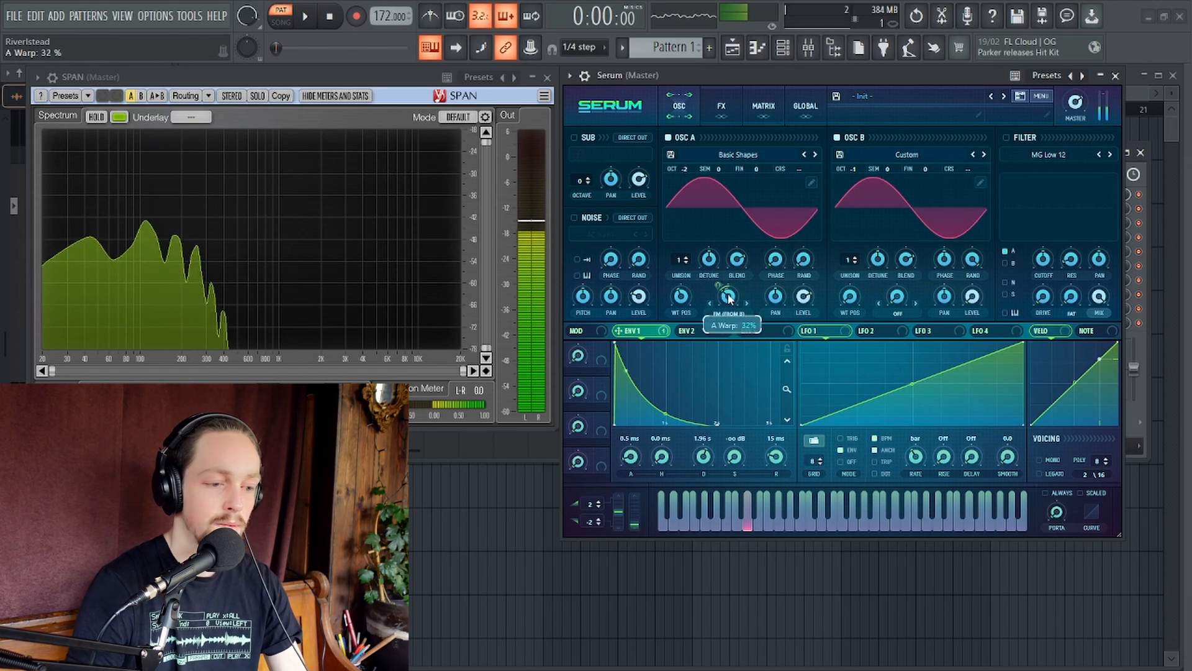
pyautogui.press('x')
pyautogui.press('x')
pyautogui.press('b')
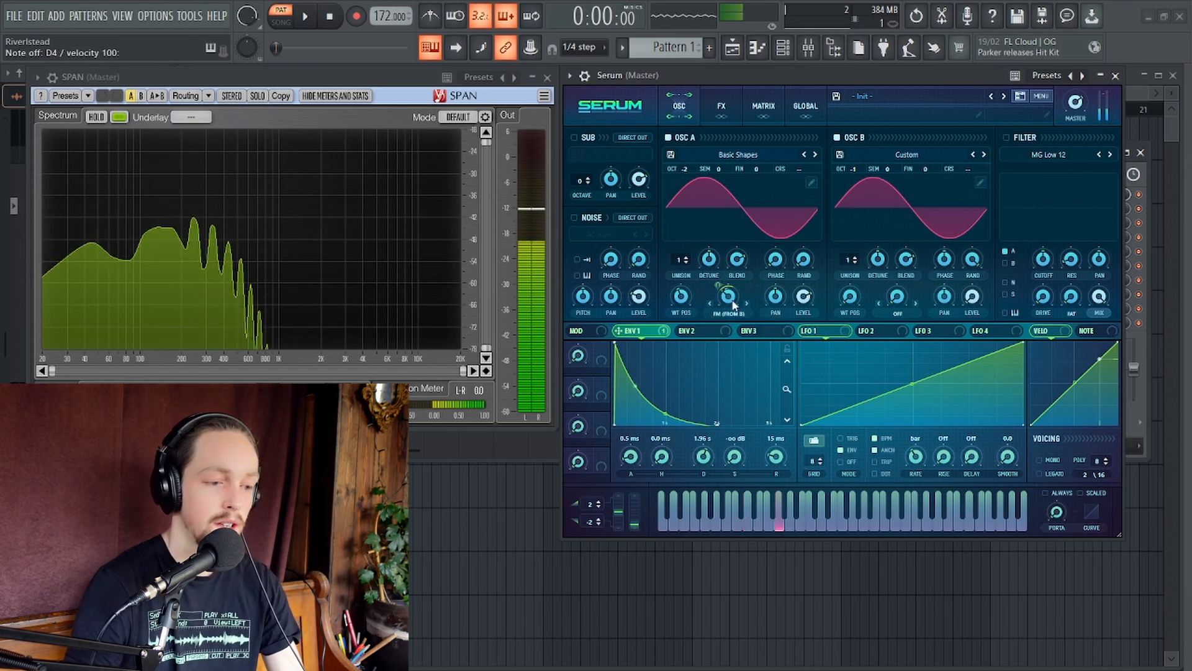
pyautogui.press('x')
pyautogui.press('n')
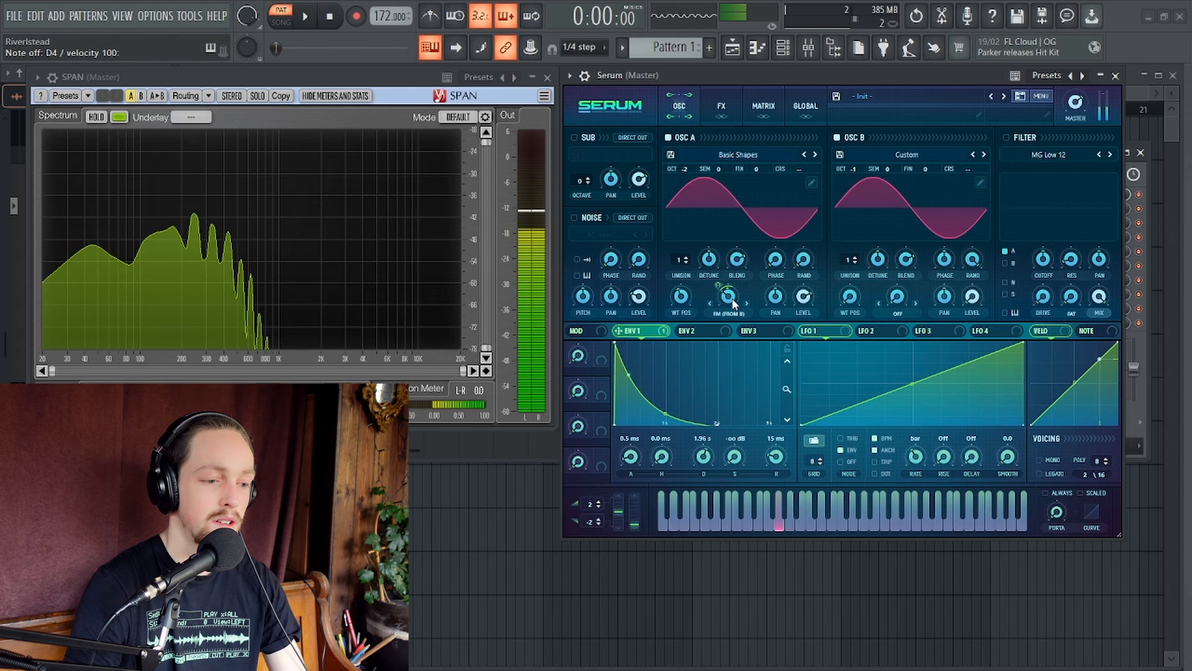
pyautogui.press('x')
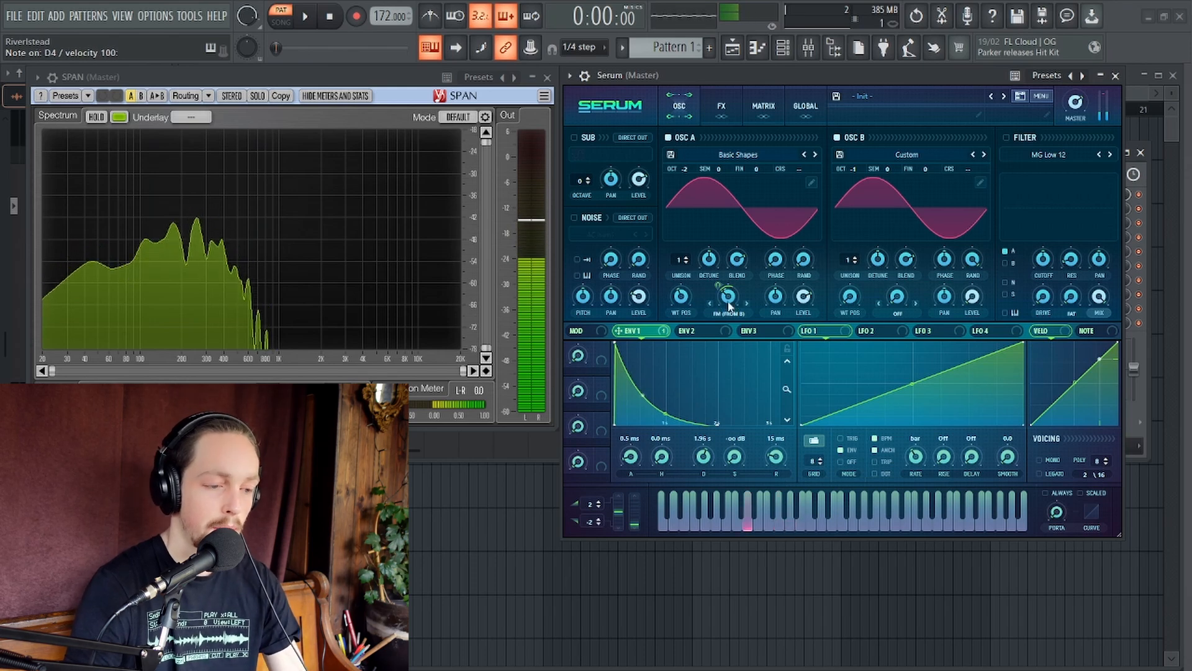
# Enable the filter as MG Low 24 with its cutoff at 257 Hz, and modulate the cutoff with envelope 2
pyautogui.click(1005, 136)
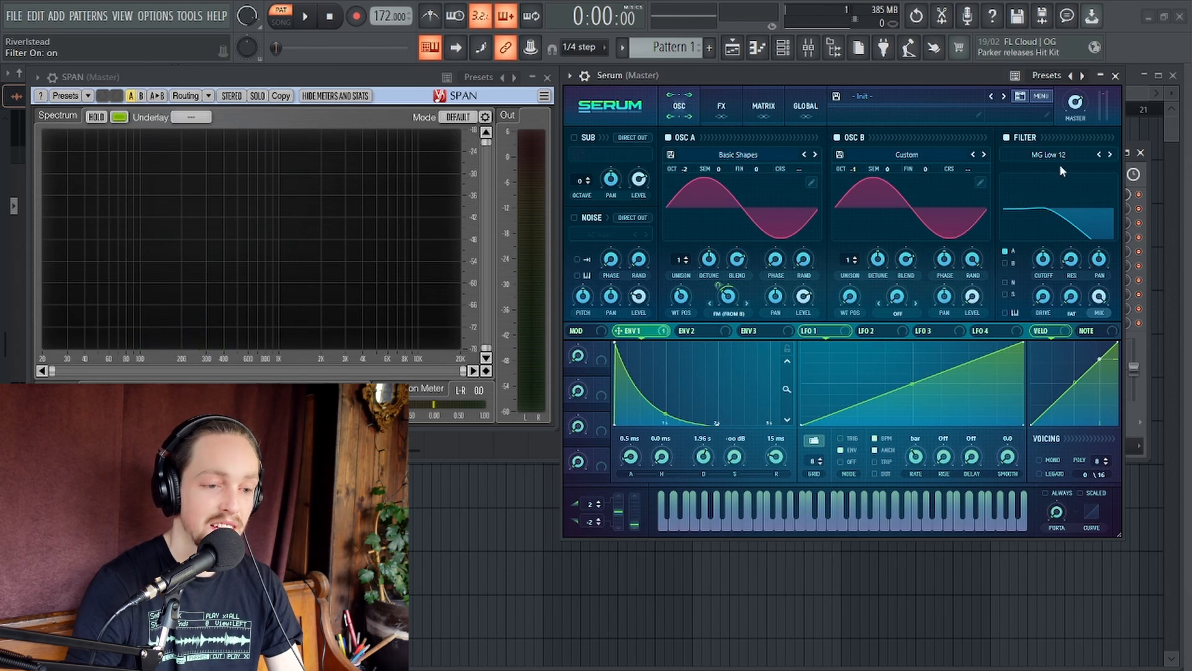
pyautogui.moveTo(1072, 263)
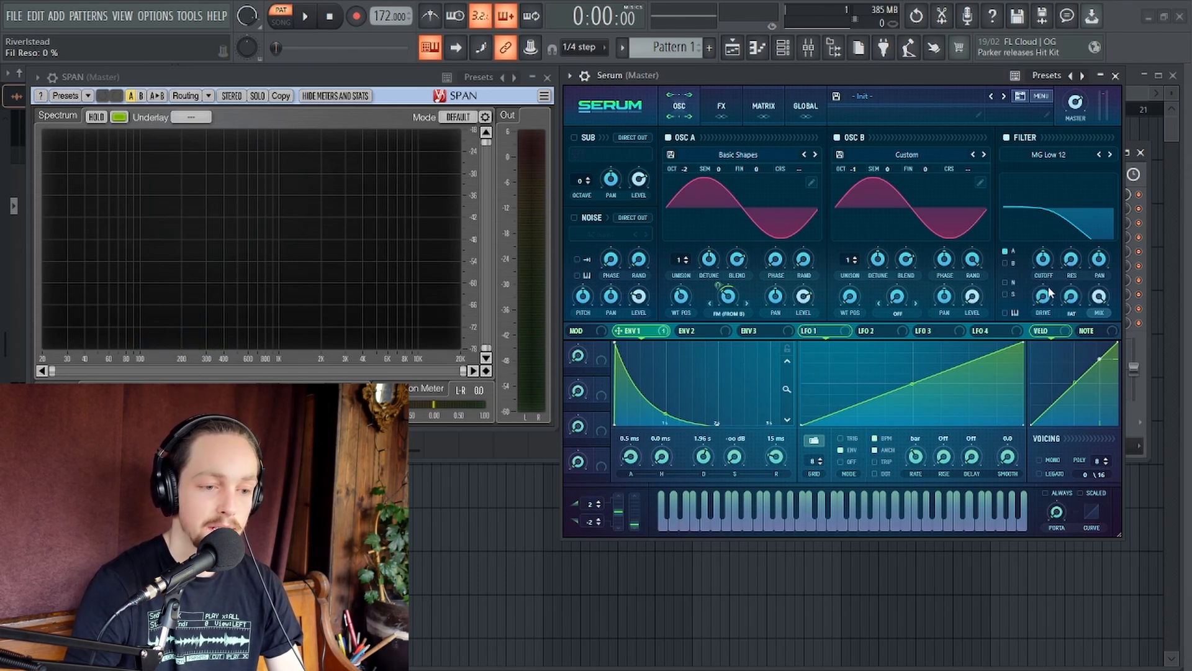
pyautogui.moveTo(1045, 310)
pyautogui.moveTo(1043, 265); pyautogui.dragTo(1042, 264)
pyautogui.click(692, 331)
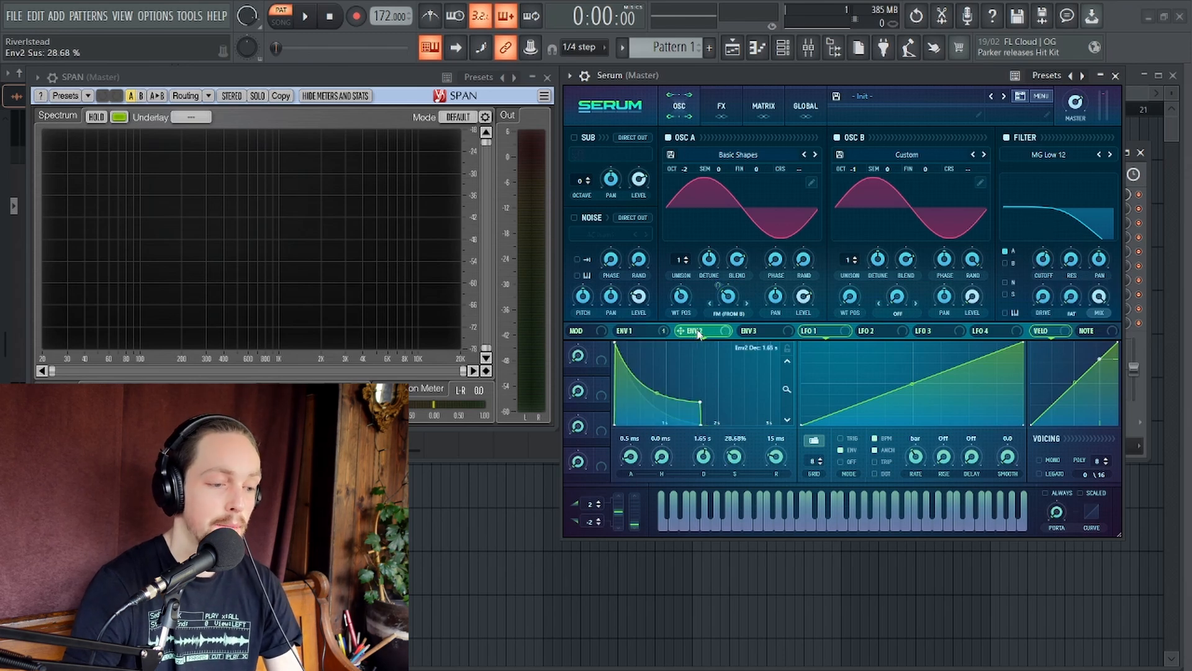
pyautogui.moveTo(1039, 246); pyautogui.dragTo(1039, 266)
pyautogui.click(1111, 155)
pyautogui.click(1111, 154)
pyautogui.moveTo(1044, 261); pyautogui.dragTo(1047, 275)
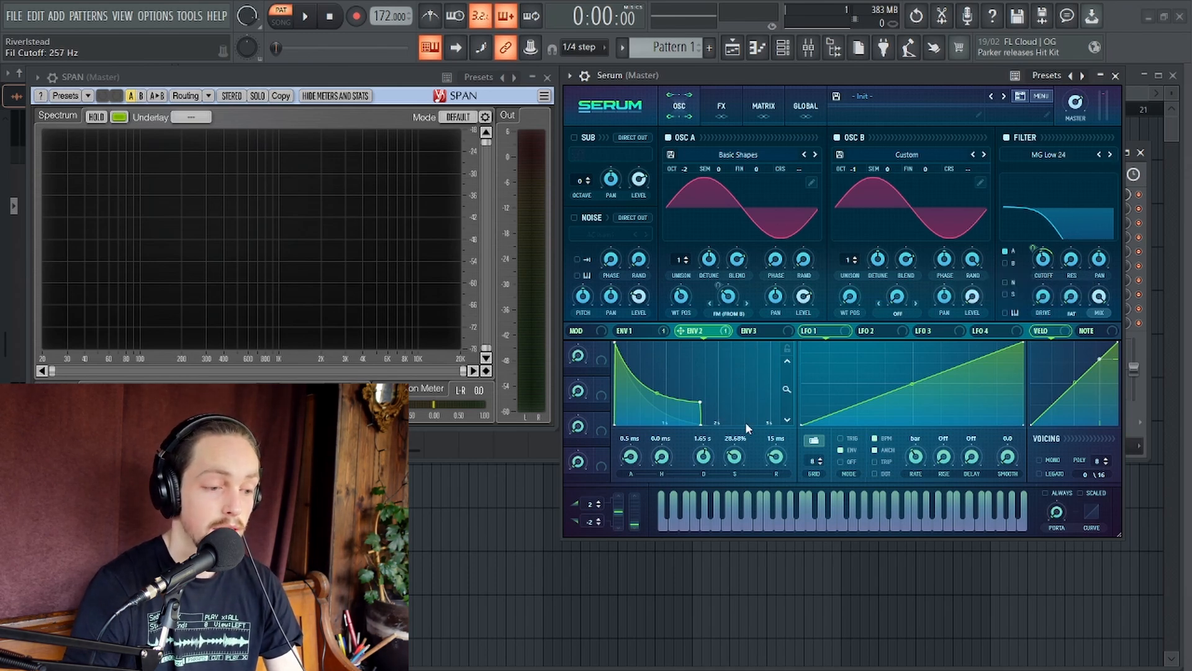
# Shorten envelope 2 to 933 ms decay and 8.82% sustain, lower the filter cutoff with modulation amount 31, and play C4 and D4
pyautogui.moveTo(700, 403); pyautogui.dragTo(665, 419)
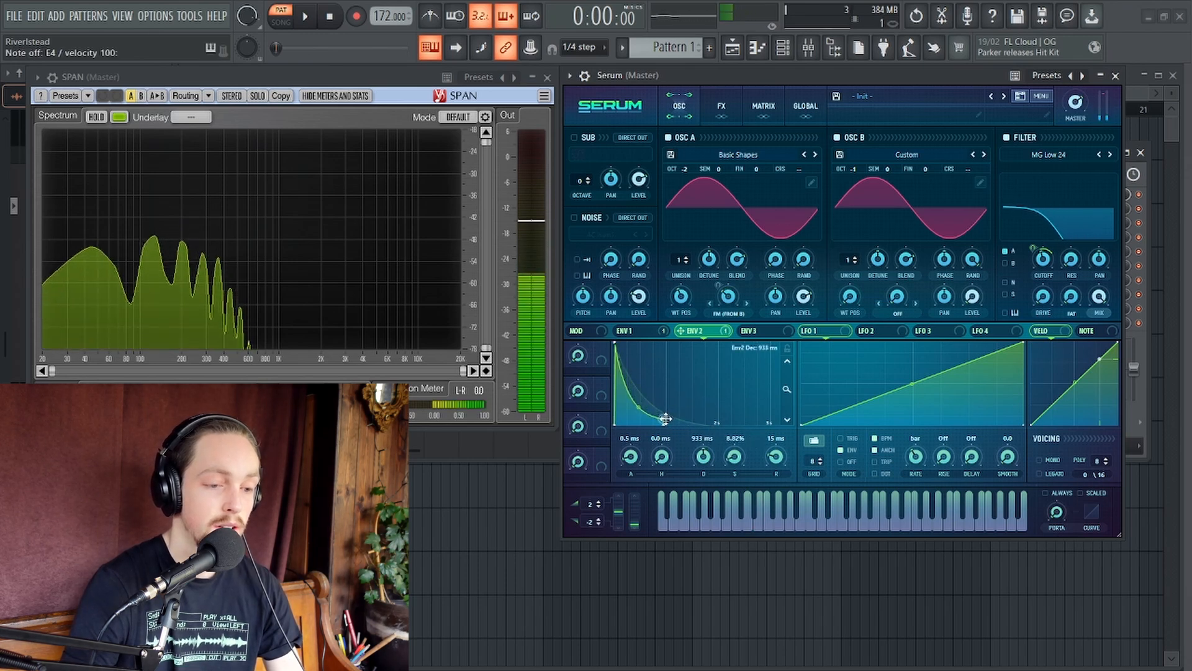
pyautogui.moveTo(1044, 264); pyautogui.dragTo(1045, 283)
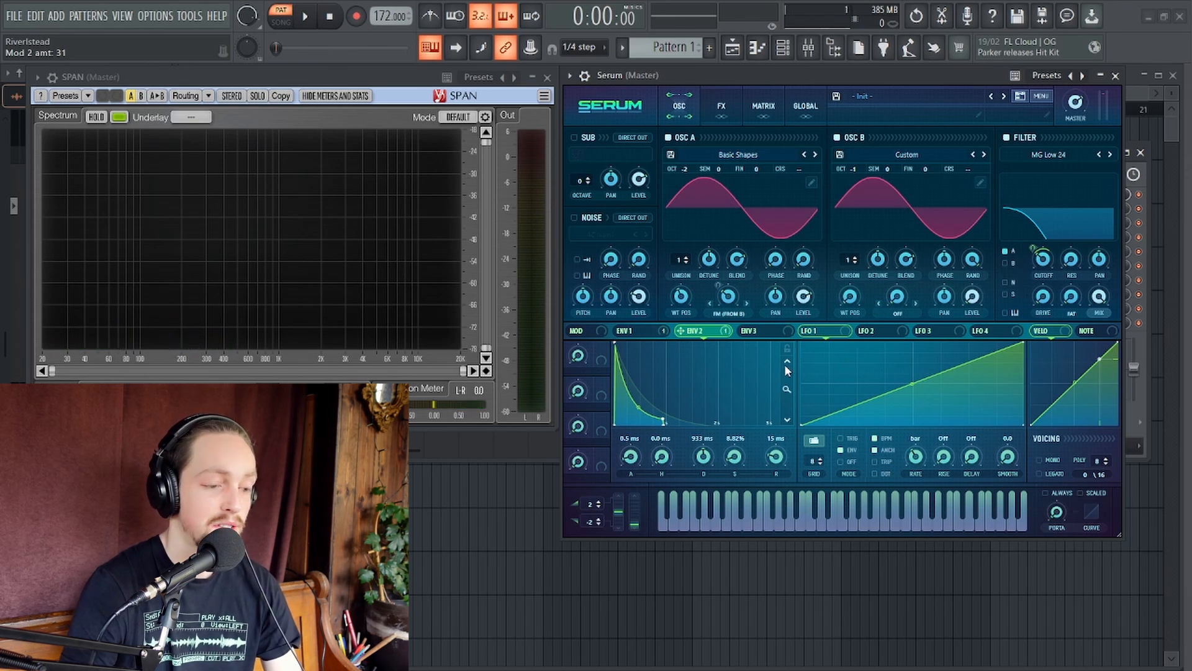
pyautogui.press('z')
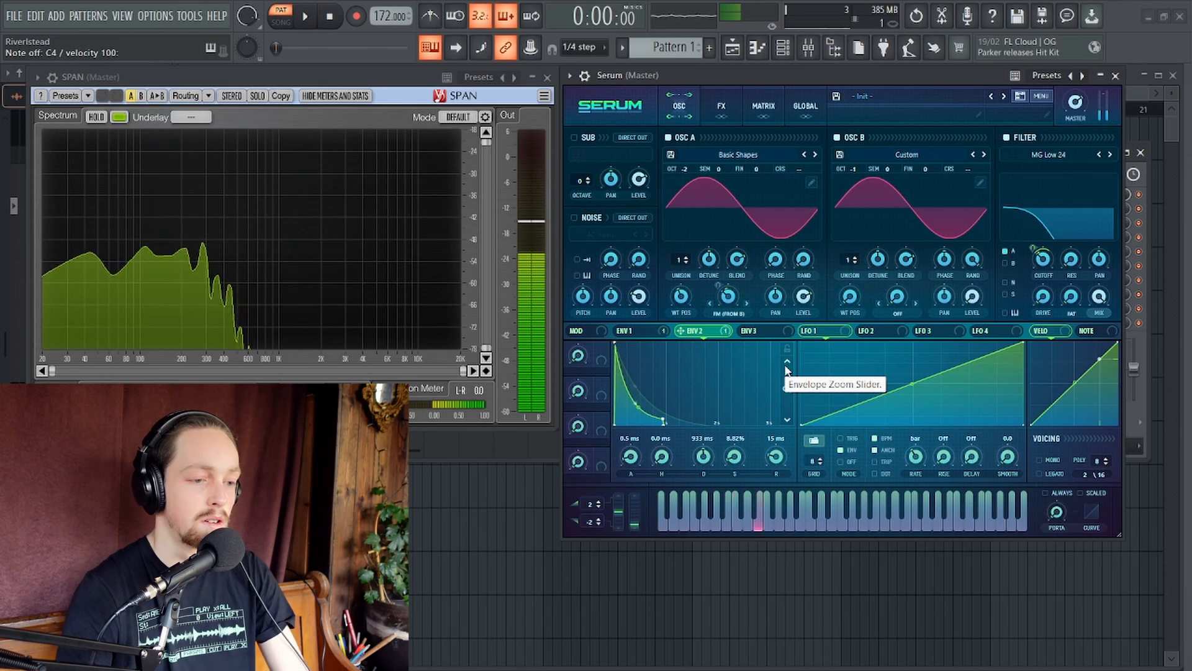
pyautogui.press('x')
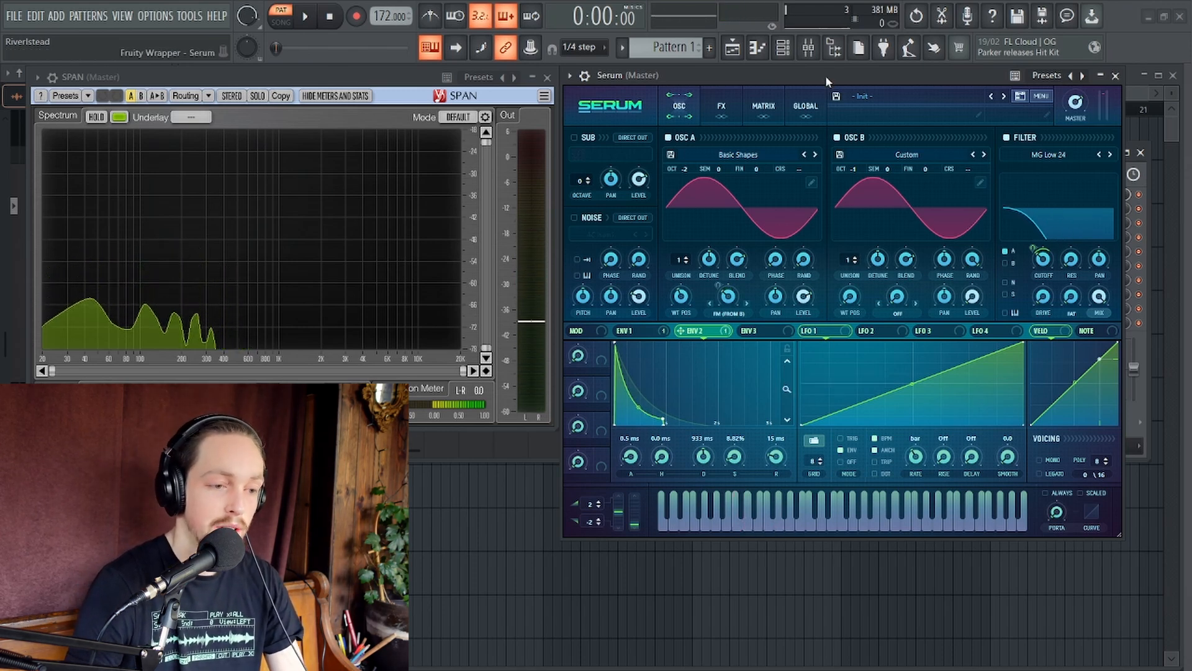
# Remove the modulation from the filter cutoff and oscillator A's FM amount, and switch the filter off
pyautogui.moveTo(825, 75); pyautogui.dragTo(799, 80)
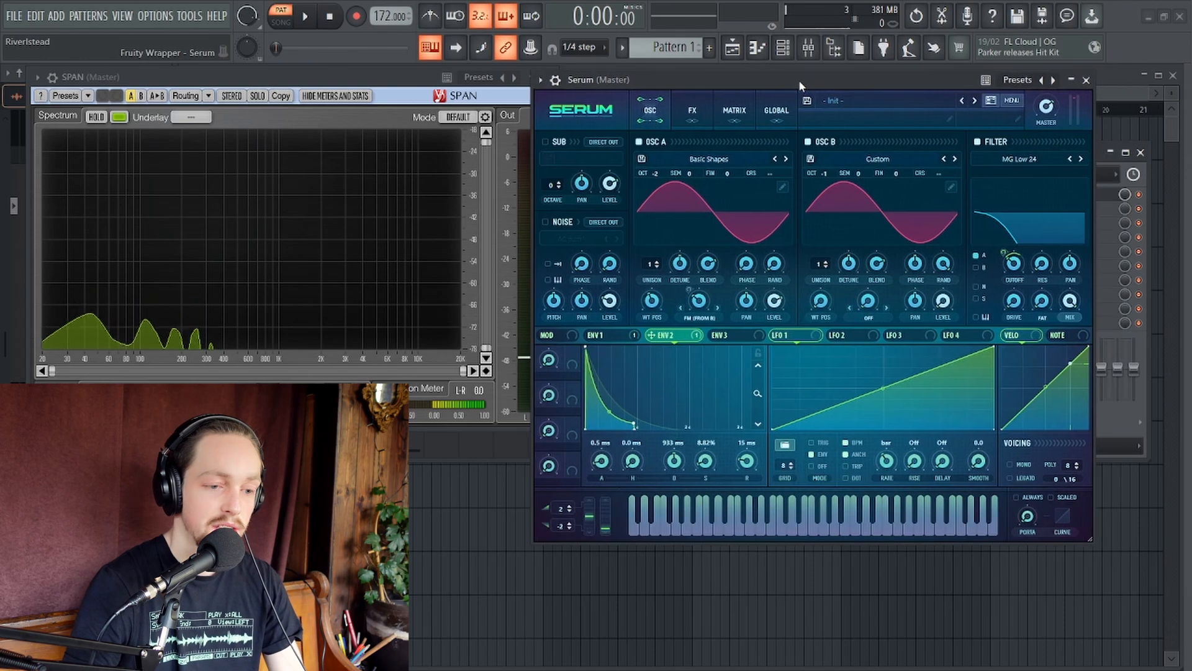
pyautogui.doubleClick(1016, 271)
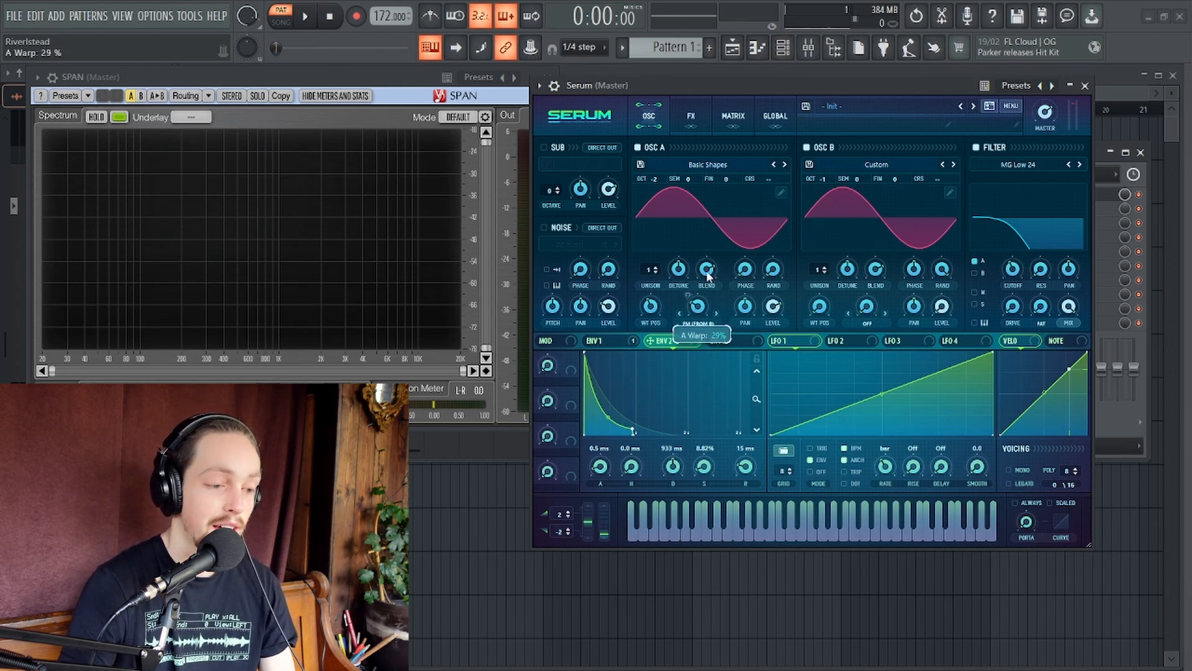
pyautogui.rightClick(703, 311)
pyautogui.click(701, 348)
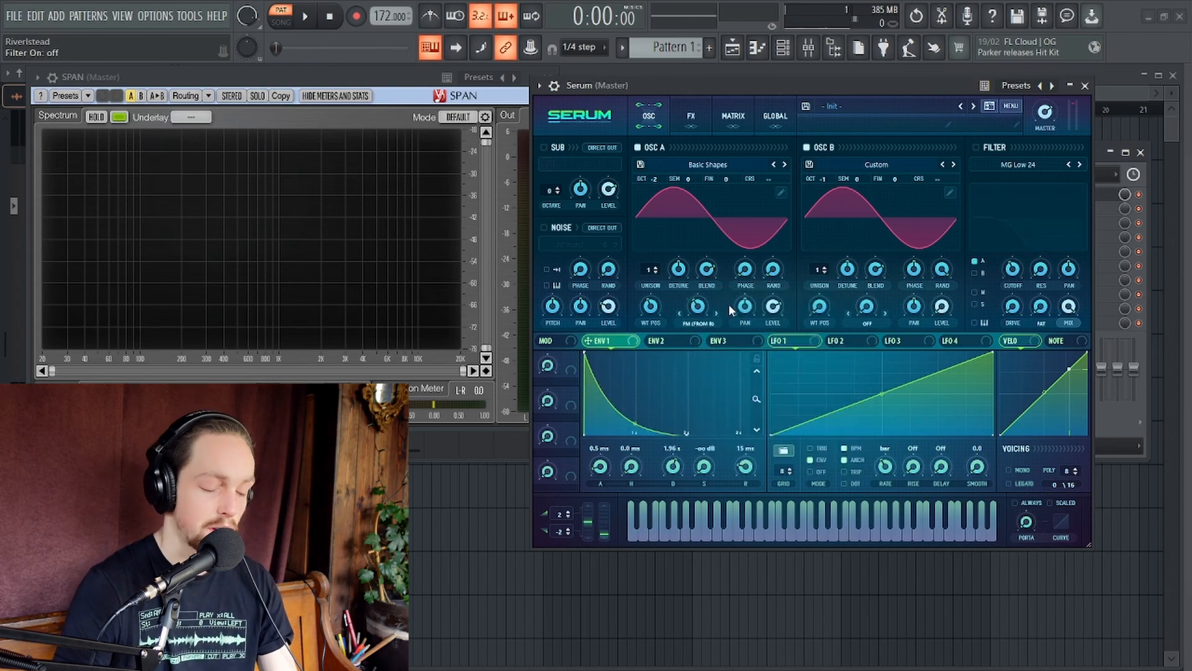
# Play E4 and G4 while raising oscillator A's unmodulated FM amount
pyautogui.press('c')
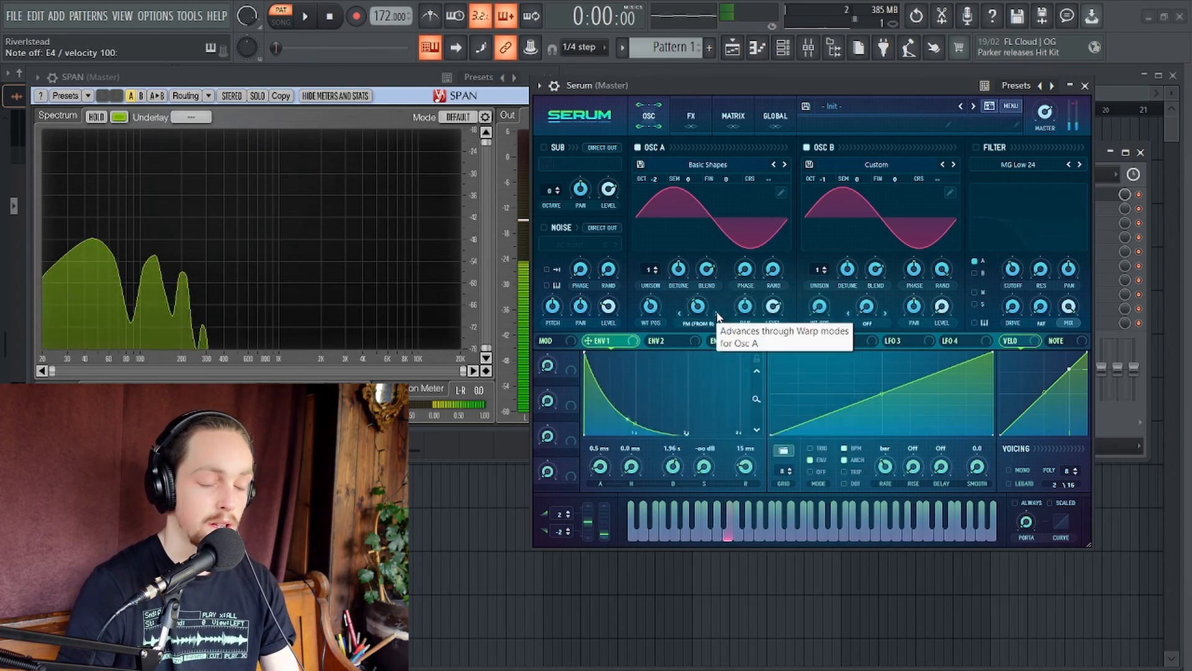
pyautogui.press('b')
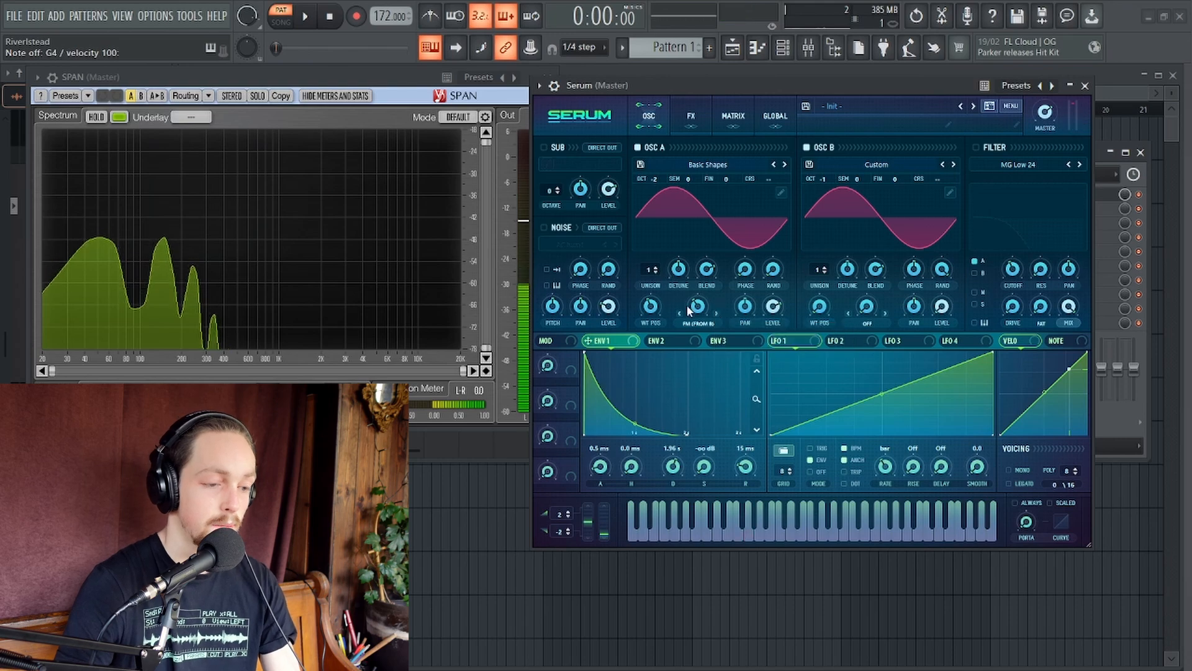
pyautogui.moveTo(693, 309); pyautogui.dragTo(695, 289)
# Set oscillator B's octave to -2 and play D4 and A4 while raising oscillator A's FM amount
pyautogui.rightClick(822, 180)
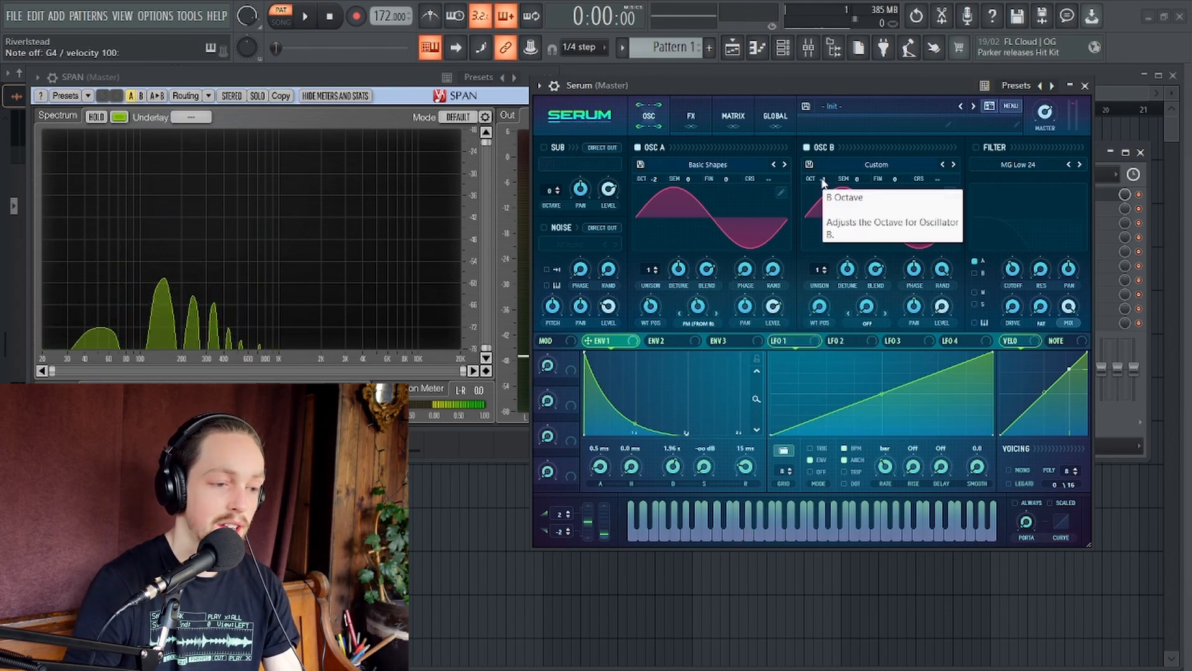
pyautogui.click(818, 182)
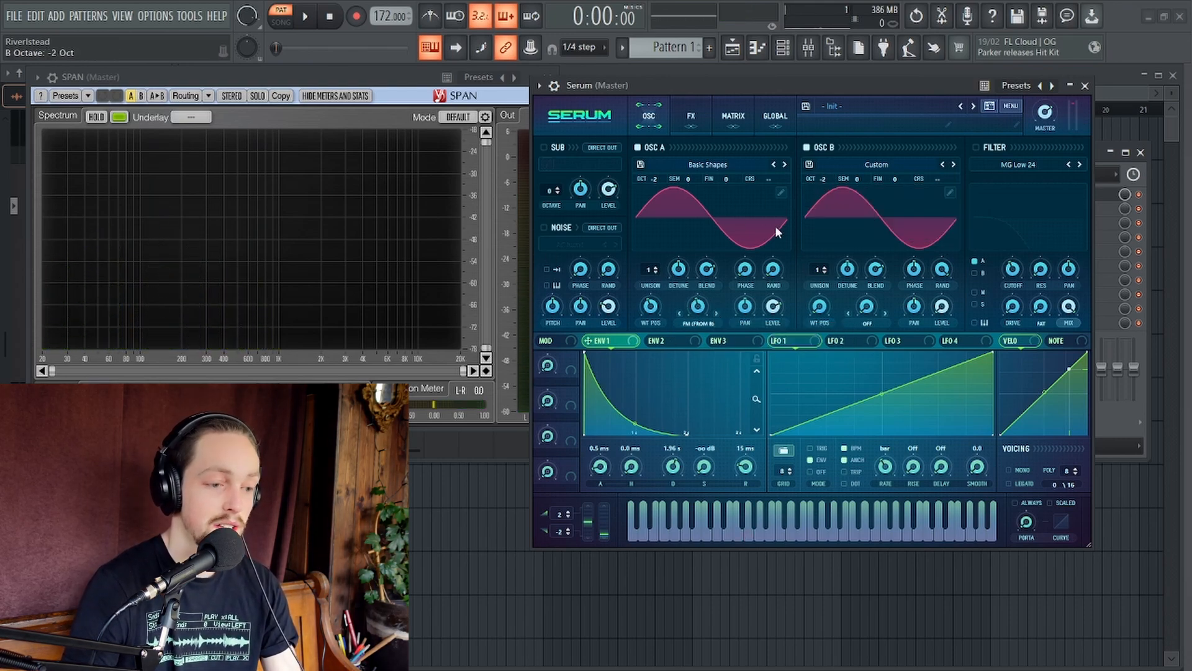
pyautogui.press('x')
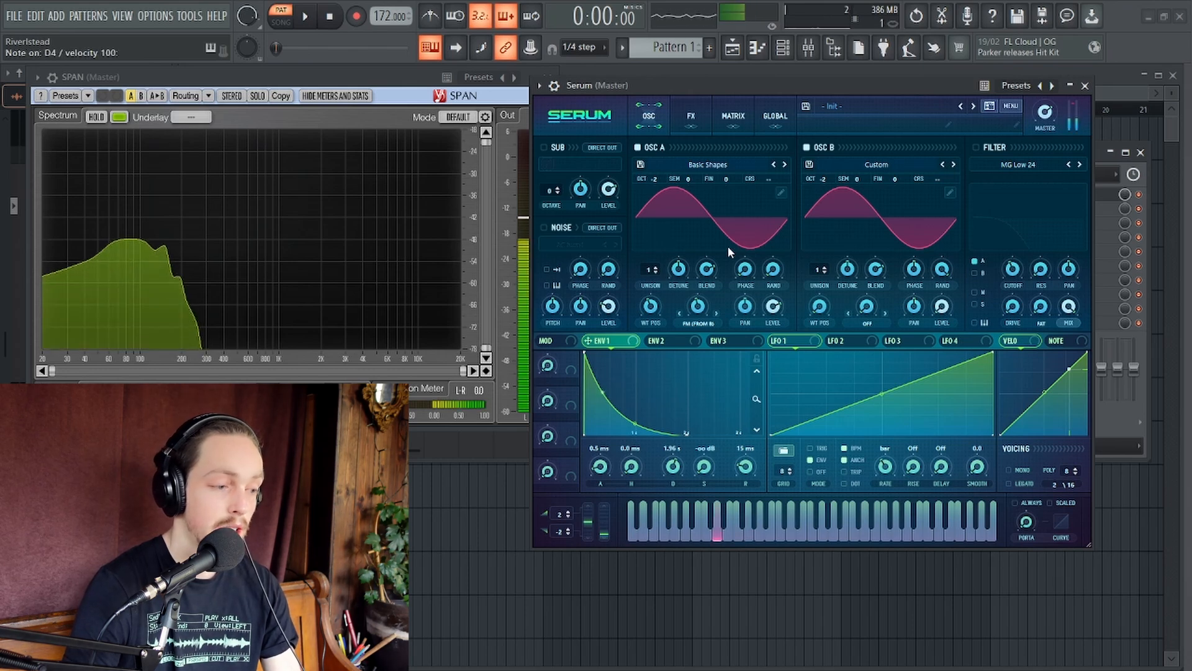
pyautogui.press('n')
pyautogui.moveTo(699, 310); pyautogui.dragTo(709, 282)
pyautogui.press('n')
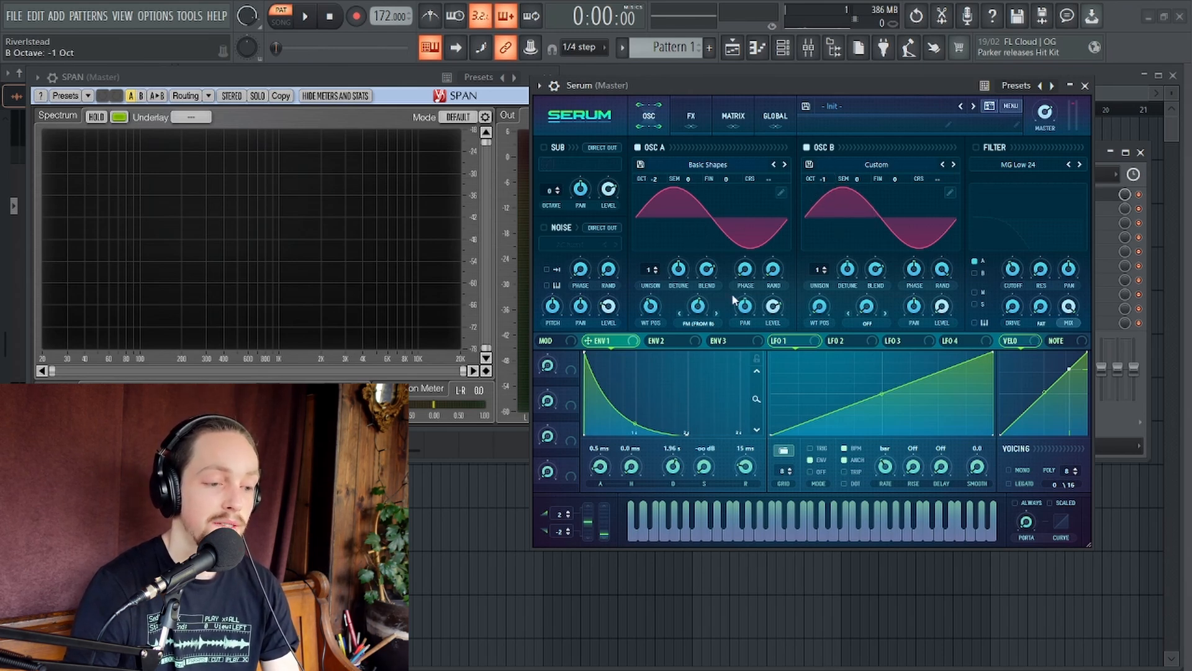
# Play F4 with oscillator B's octave at -1, 0 and +1 to compare the FM spectra, and return it to 0
pyautogui.press('v')
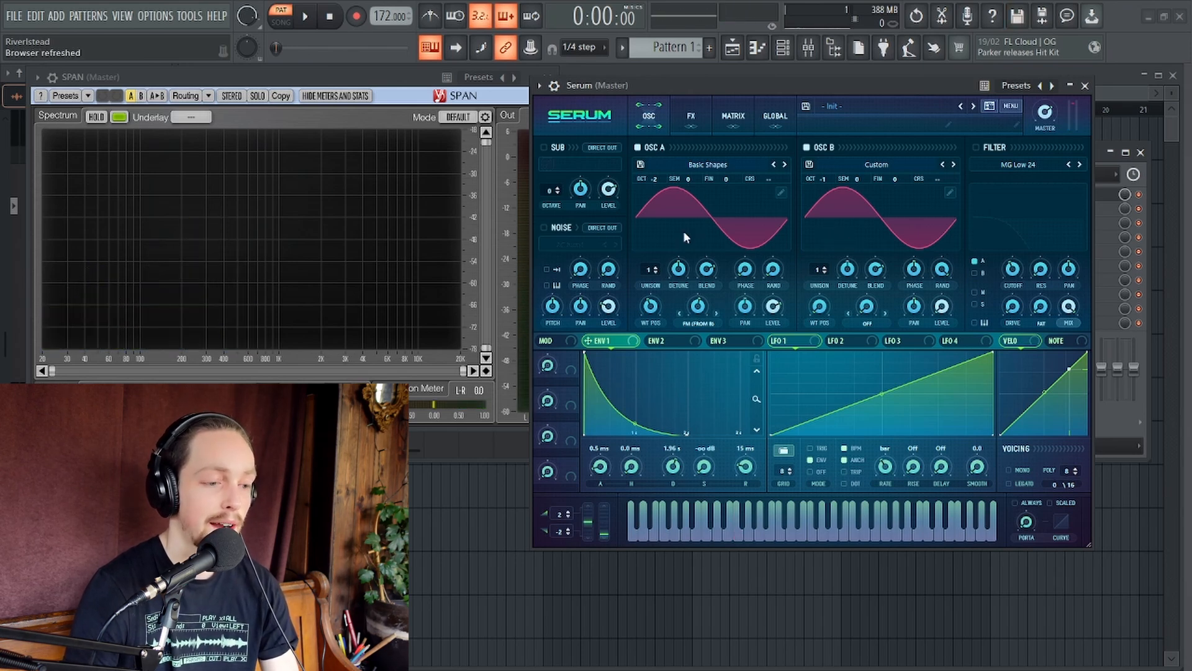
pyautogui.moveTo(822, 175); pyautogui.dragTo(822, 159)
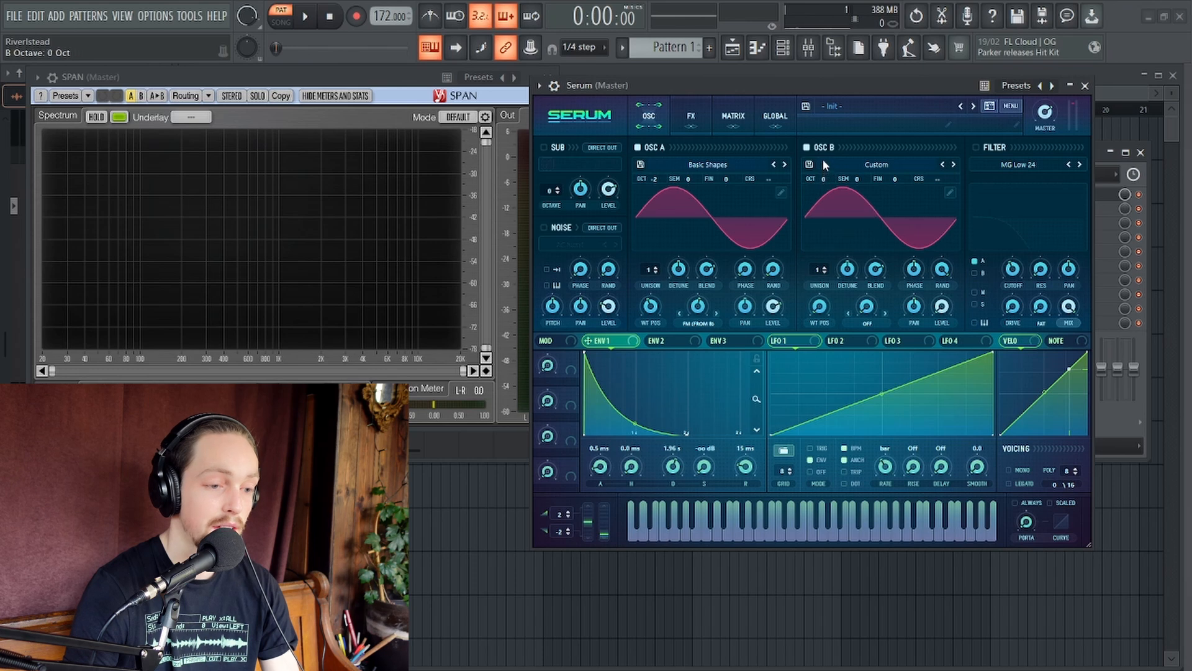
pyautogui.press('v')
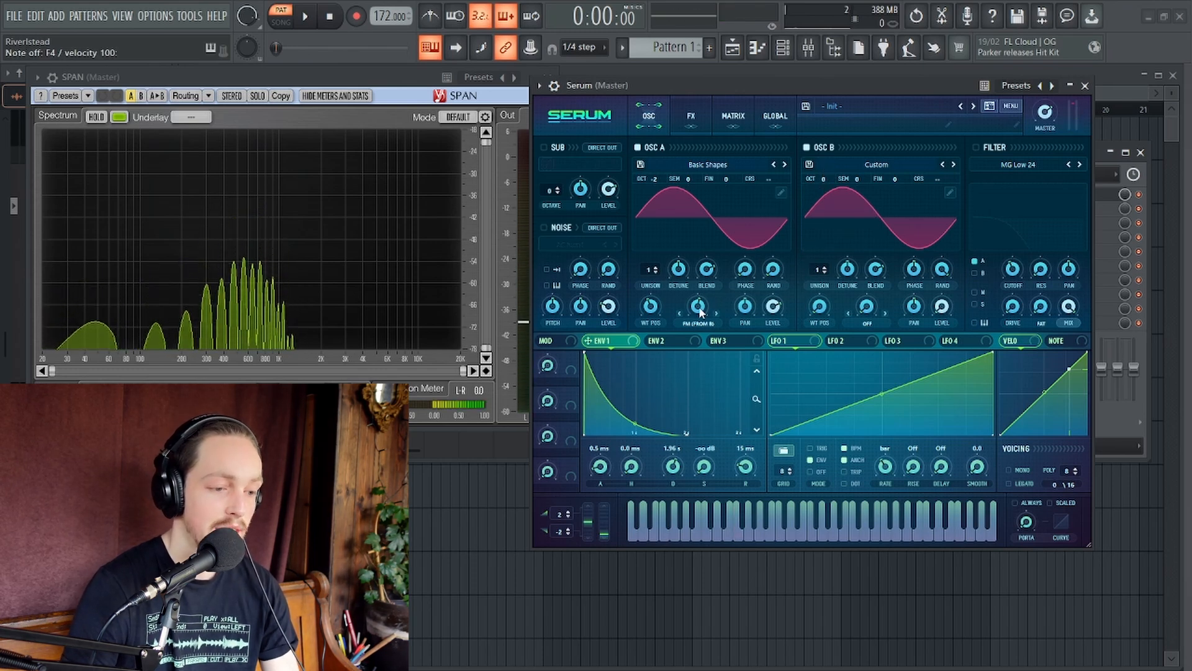
pyautogui.moveTo(825, 178); pyautogui.dragTo(828, 172)
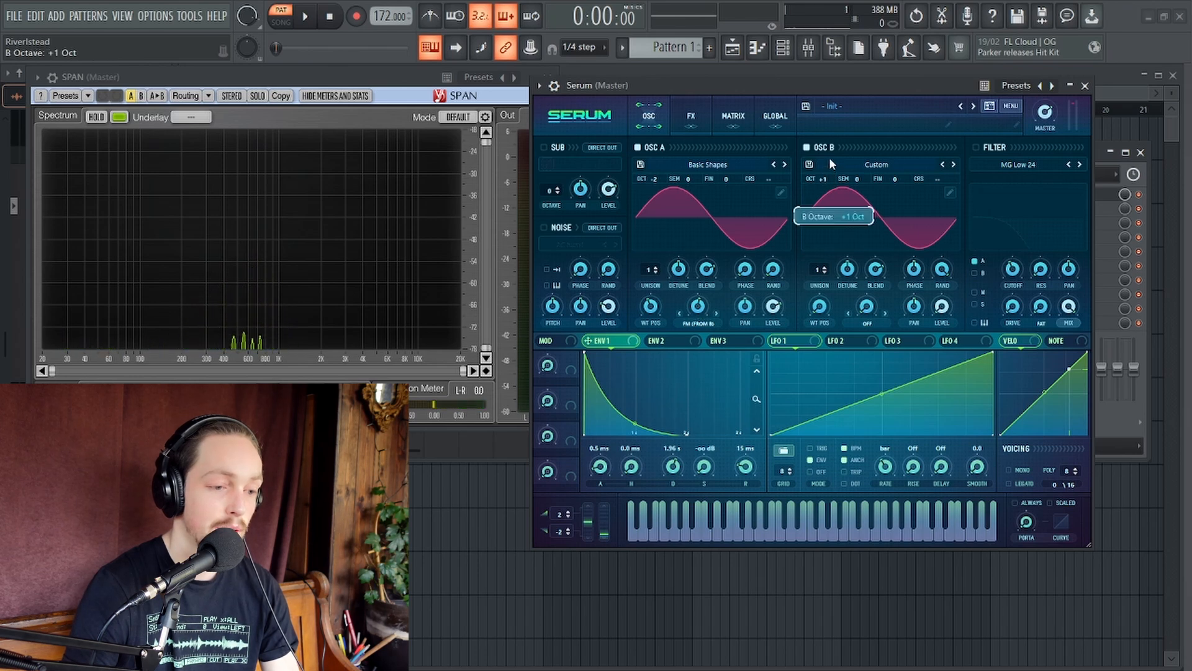
pyautogui.press('v')
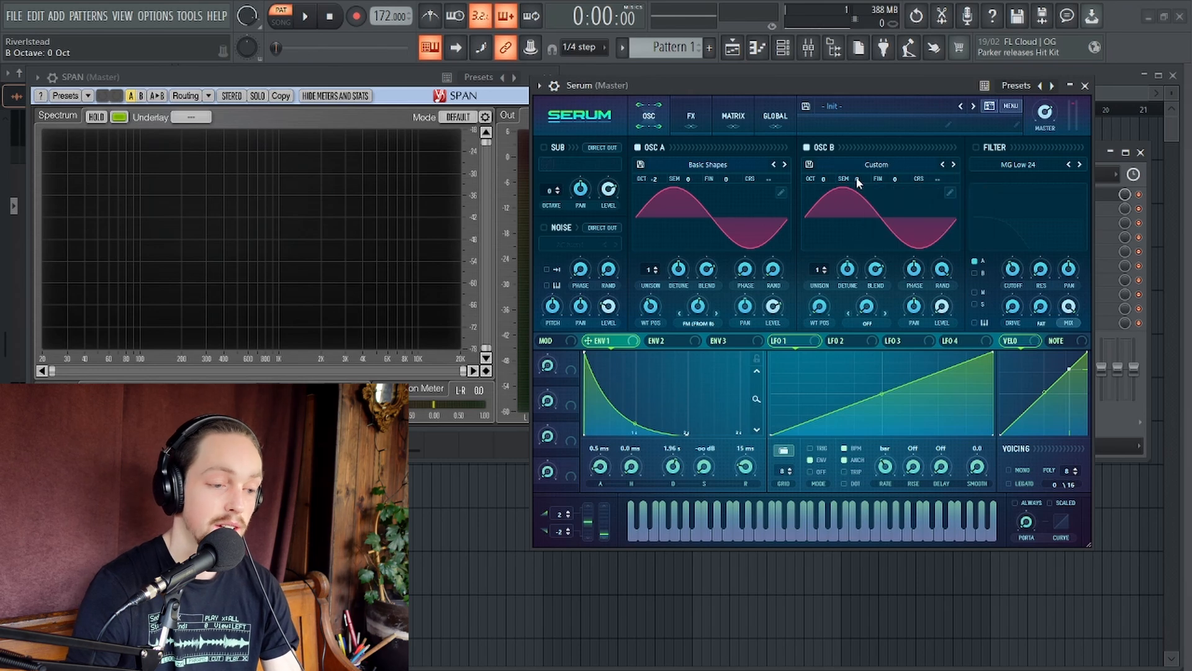
# Transpose oscillator B to +7 semitones, then to octave -1 with +4 semitones, playing notes such as A4 to compare the spectra
pyautogui.moveTo(857, 180); pyautogui.dragTo(867, 147)
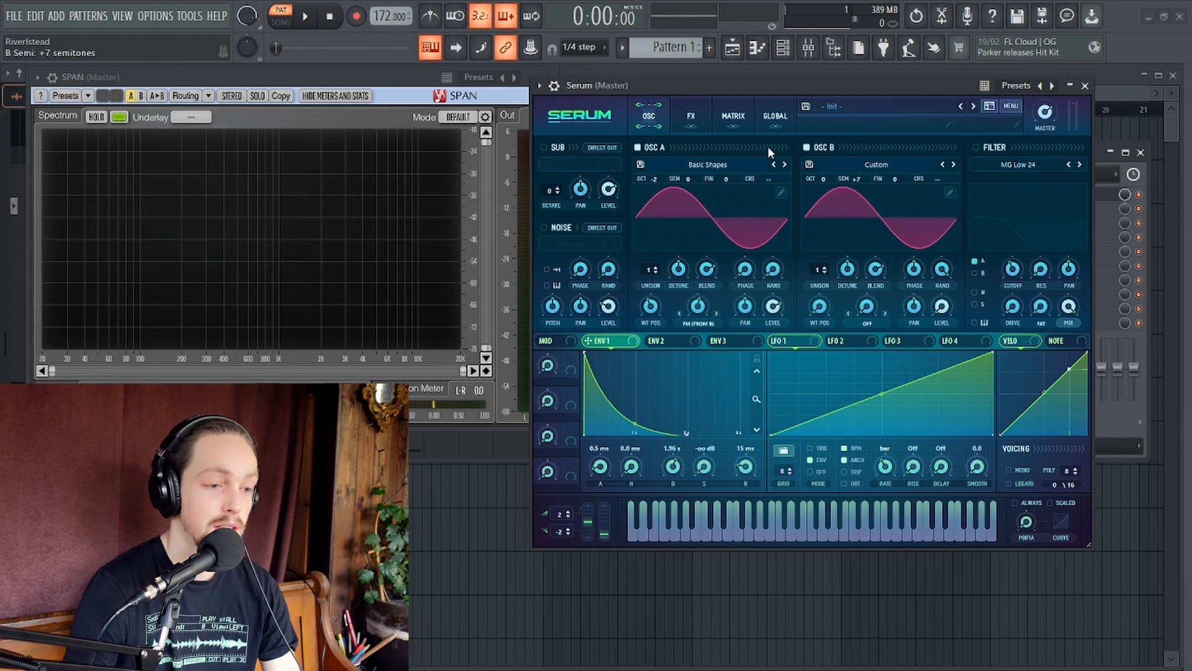
pyautogui.moveTo(756, 84); pyautogui.dragTo(764, 103)
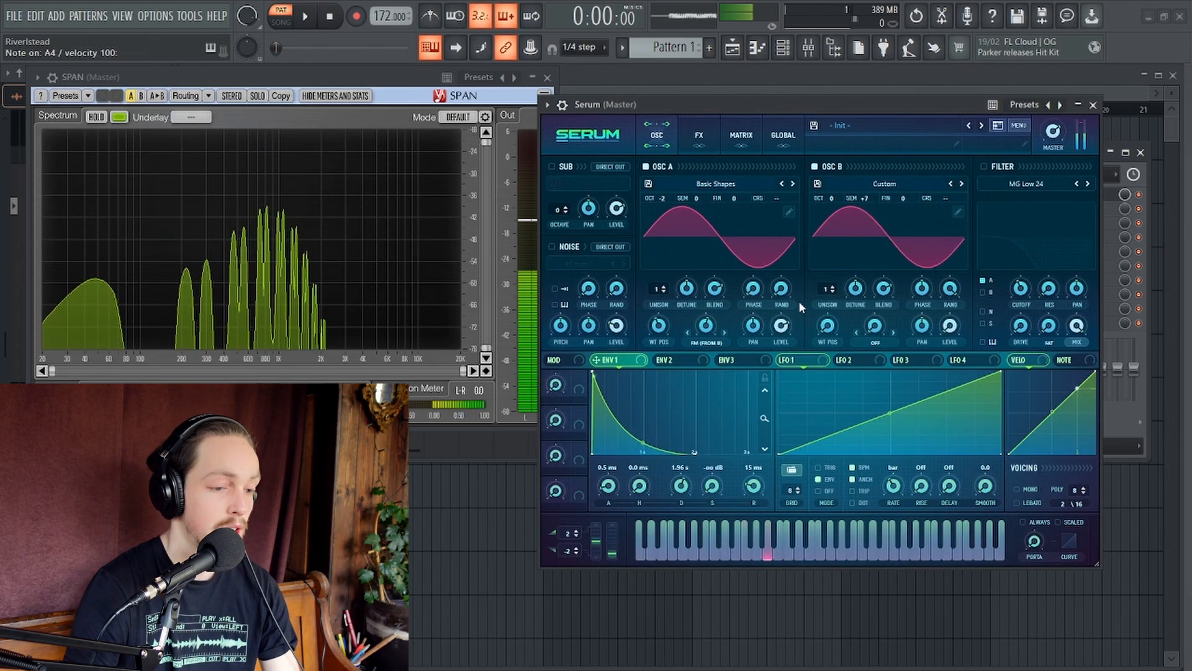
pyautogui.moveTo(863, 197); pyautogui.dragTo(864, 239)
pyautogui.moveTo(836, 200); pyautogui.dragTo(868, 170)
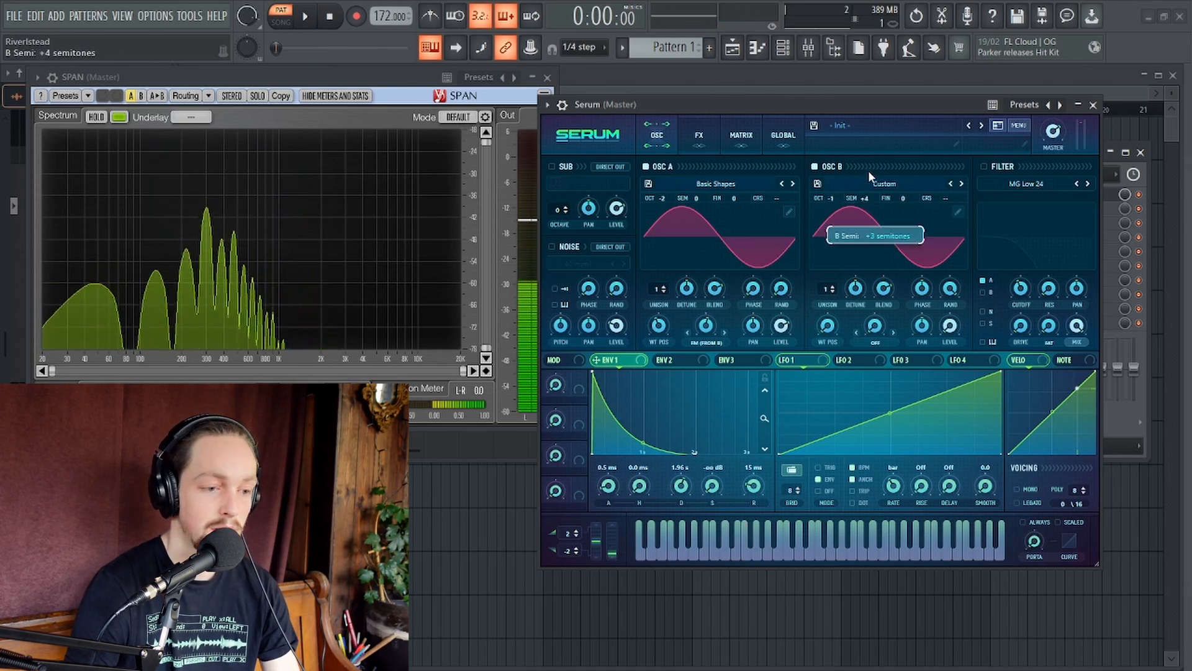
# Reset oscillator B's octave and semitones to 0 and set its fine tuning to -49
pyautogui.click(831, 198)
pyautogui.click(828, 208)
pyautogui.click(840, 224)
pyautogui.moveTo(833, 198); pyautogui.dragTo(829, 214)
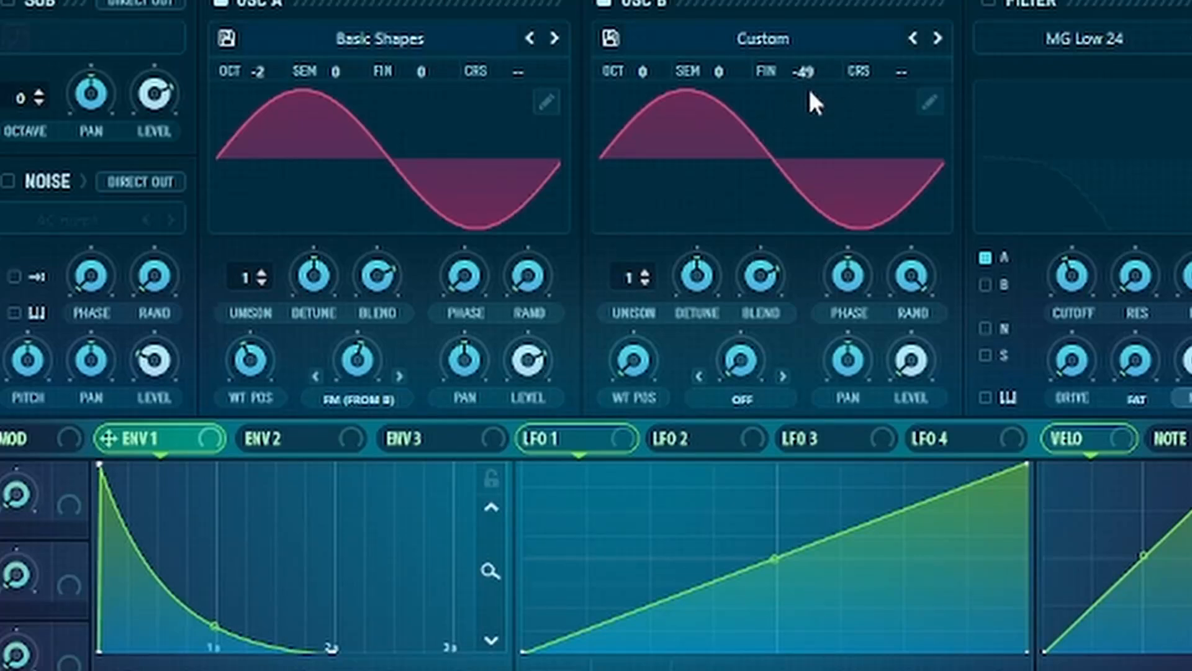
# Sweep oscillator B's fine tuning to compare the detuned result, then reset it to 0 cents
pyautogui.moveTo(807, 66); pyautogui.dragTo(806, 118)
pyautogui.moveTo(807, 72); pyautogui.dragTo(807, 113)
pyautogui.moveTo(800, 82); pyautogui.dragTo(824, 0)
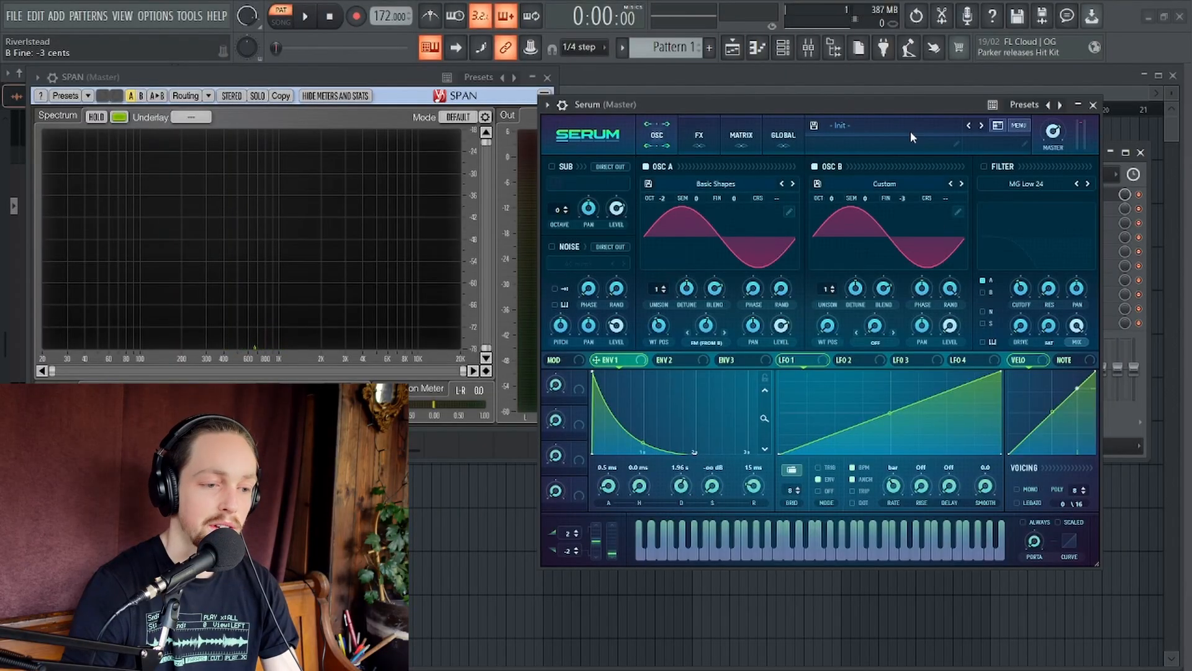
pyautogui.rightClick(904, 202)
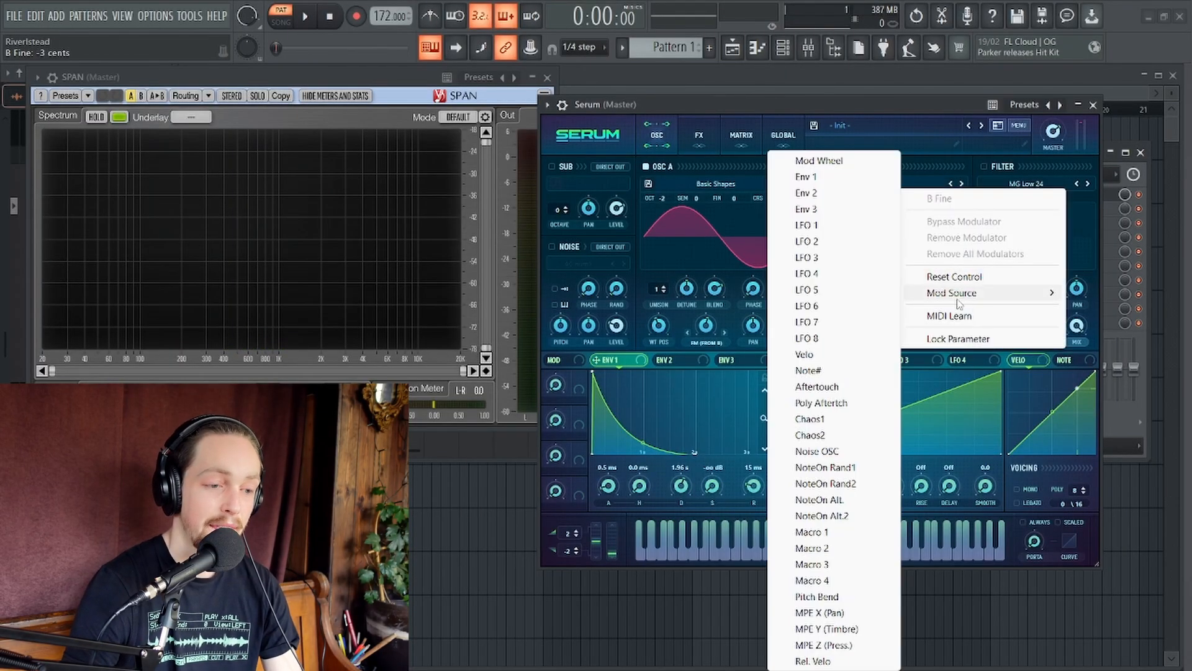
pyautogui.click(979, 275)
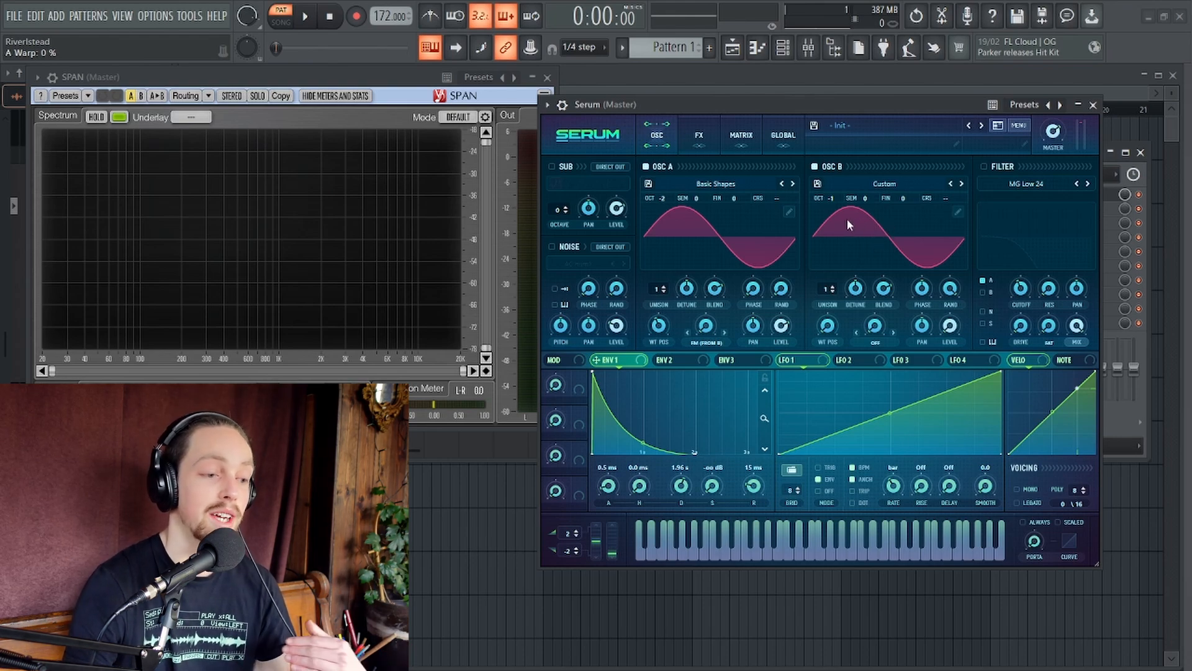
# Replace oscillator B's sine with a saw wave from the single-cycle formula presets in its wavetable editor
pyautogui.click(958, 212)
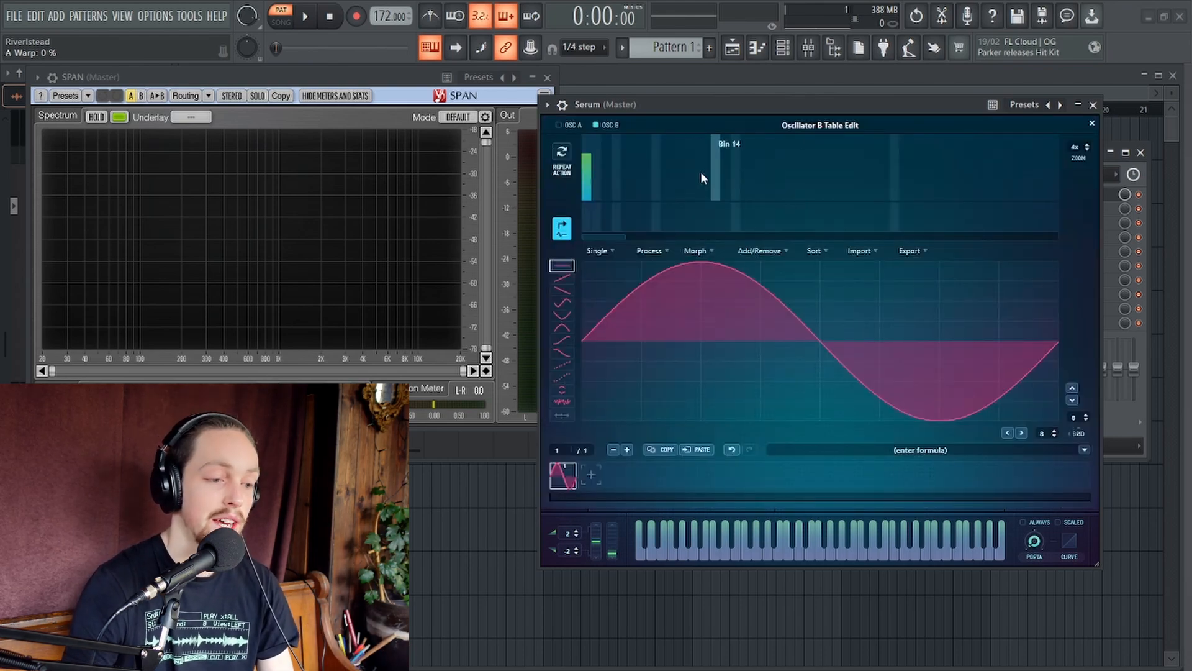
pyautogui.click(1084, 451)
pyautogui.moveTo(1134, 466)
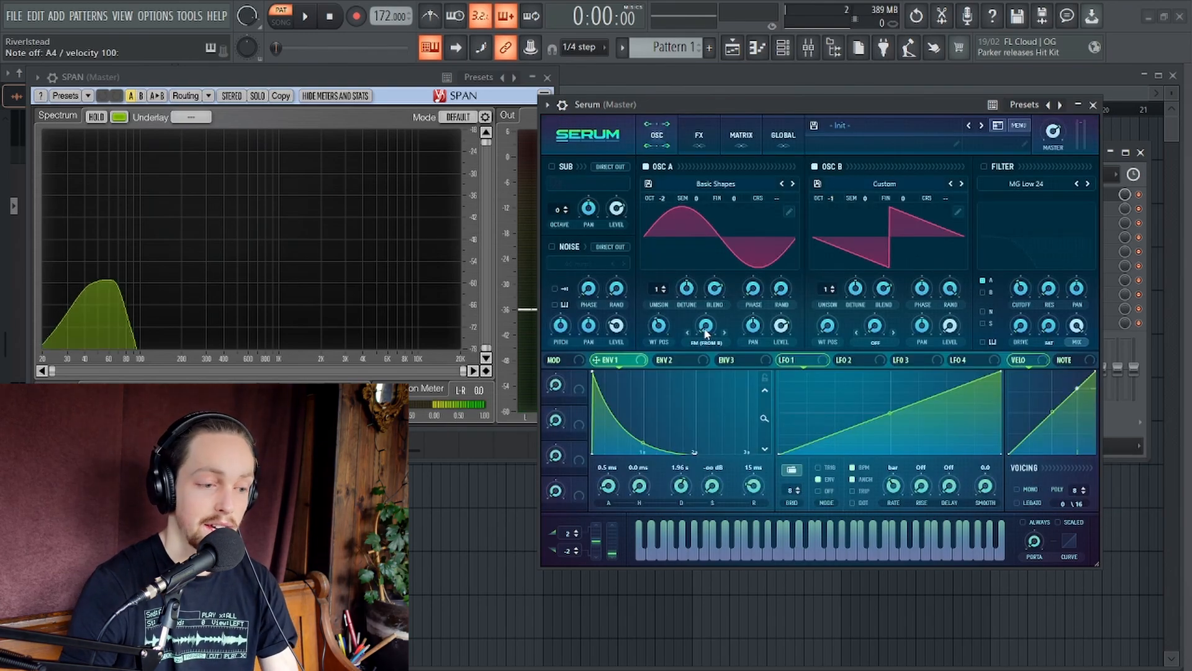
# Play A4 while varying oscillator A's FM amount to examine the spectrum of a sine modulated by a saw
pyautogui.moveTo(705, 326); pyautogui.dragTo(705, 303)
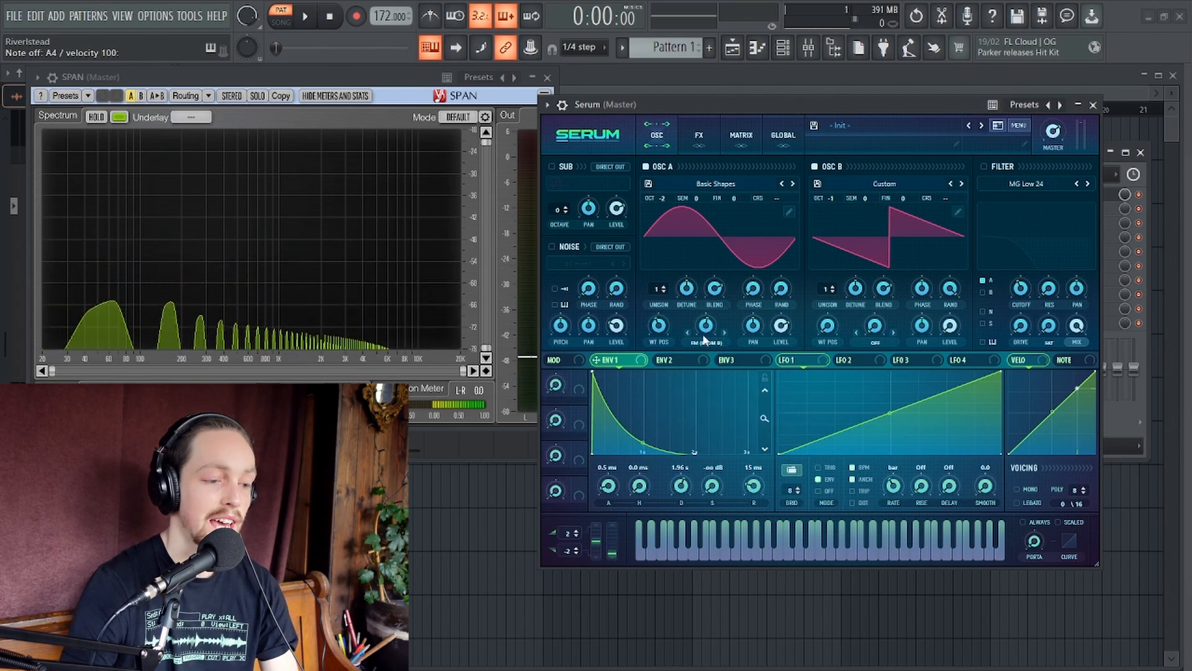
pyautogui.moveTo(707, 336); pyautogui.dragTo(702, 363)
pyautogui.moveTo(642, 410); pyautogui.dragTo(642, 407)
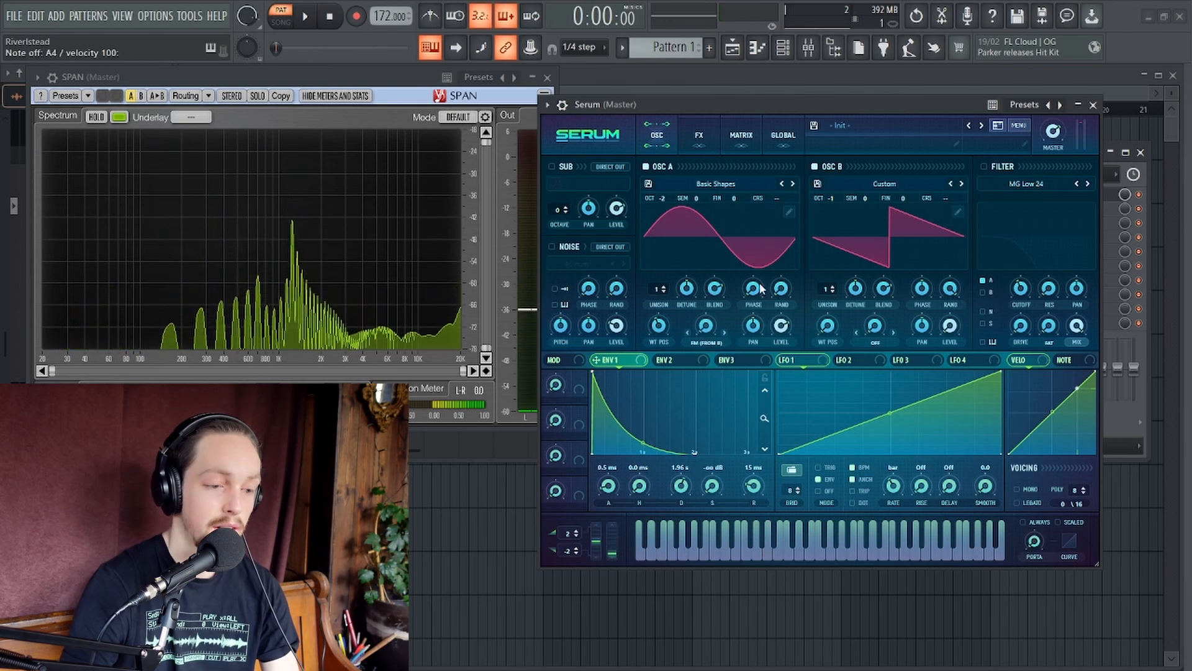
# Replace oscillator A's sine with the square preset formula in its wavetable editor and return to the oscillator view
pyautogui.click(788, 212)
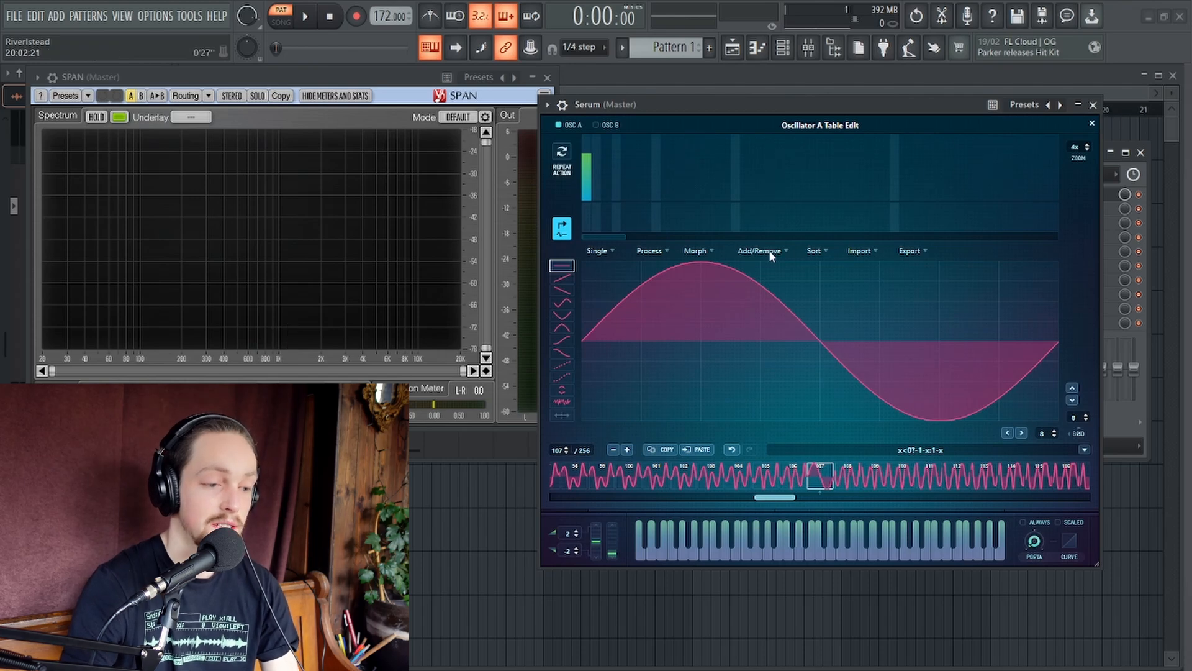
pyautogui.click(1084, 450)
pyautogui.moveTo(1113, 464)
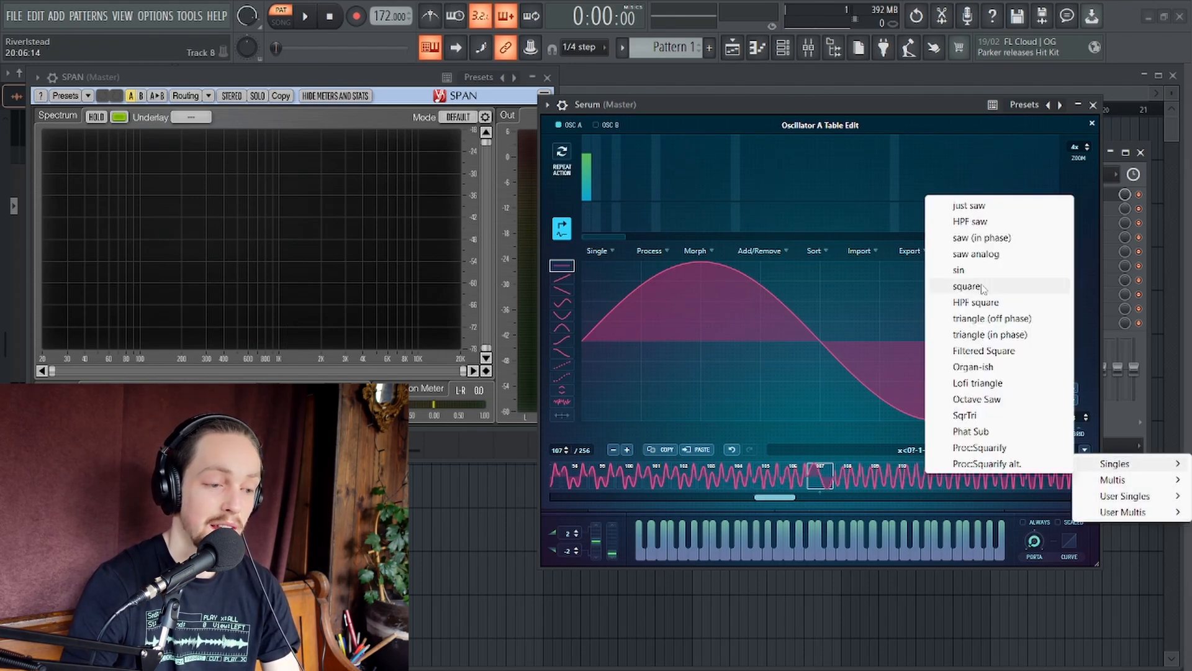
pyautogui.click(950, 285)
pyautogui.click(1092, 123)
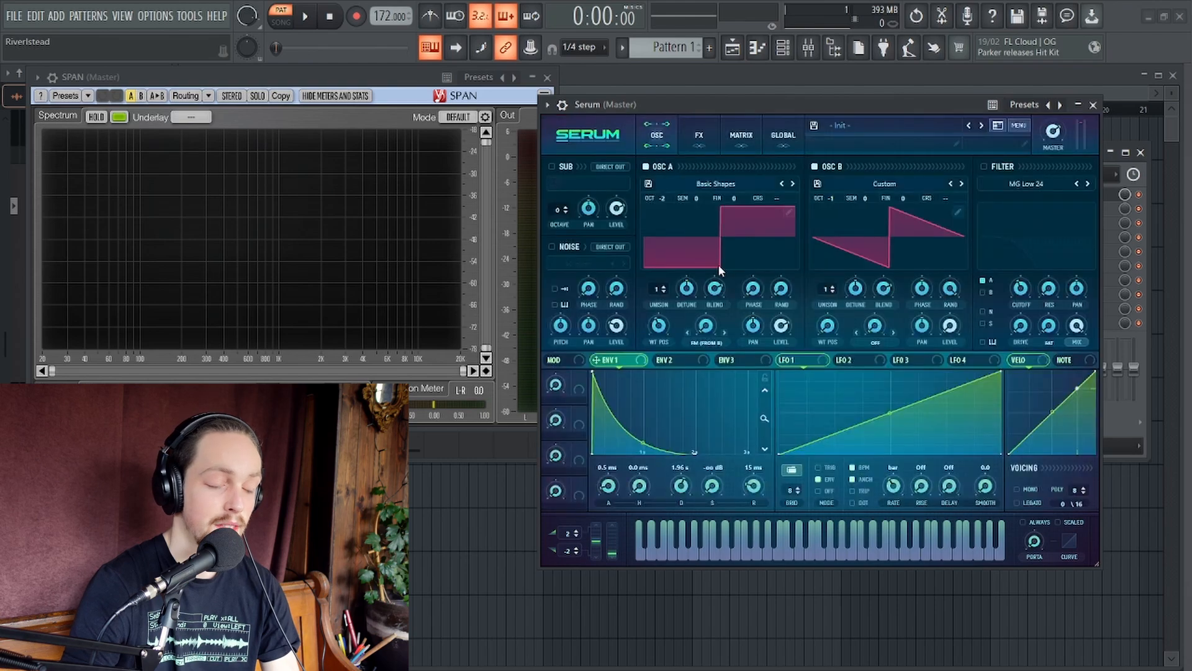
# Play A4 repeatedly while changing oscillator A's FM amount on the square wave, then reset the amount to 0%
pyautogui.press('n')
pyautogui.moveTo(706, 328); pyautogui.dragTo(705, 355)
pyautogui.press('n')
pyautogui.press('n')
pyautogui.press('n')
pyautogui.press('n')
pyautogui.press('n')
pyautogui.press('n')
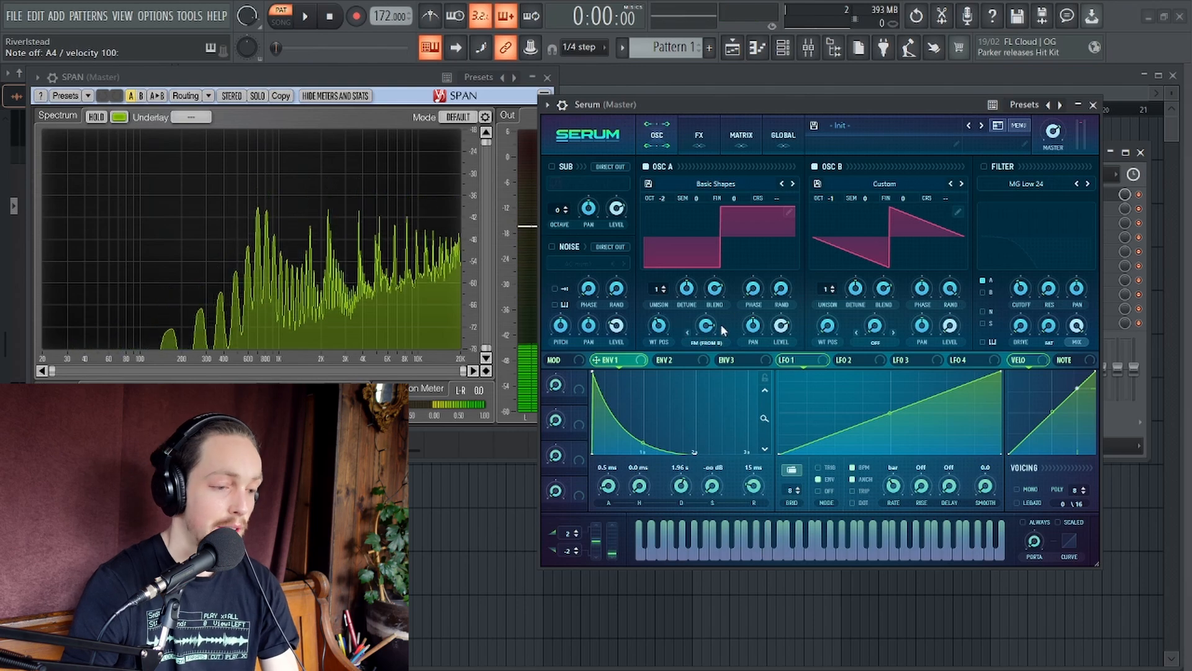
pyautogui.doubleClick(701, 331)
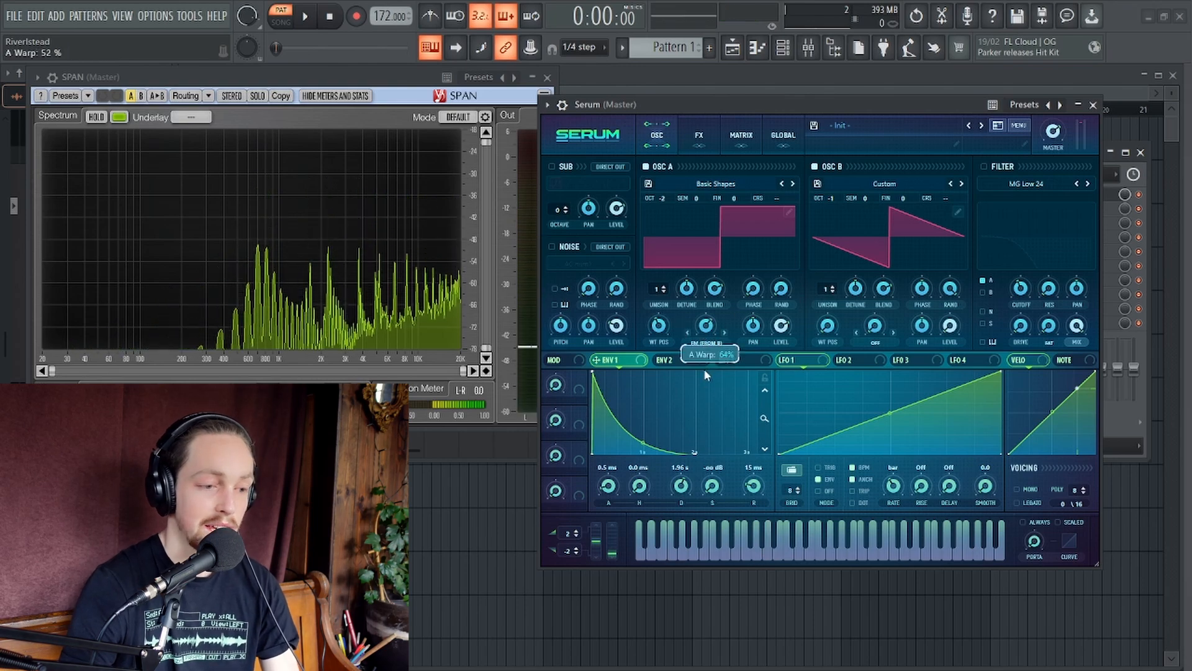
# Load the Spectral wavetable Monster 6 [SL] into oscillator A and play A4 at different FM amounts
pyautogui.click(716, 184)
pyautogui.moveTo(695, 199)
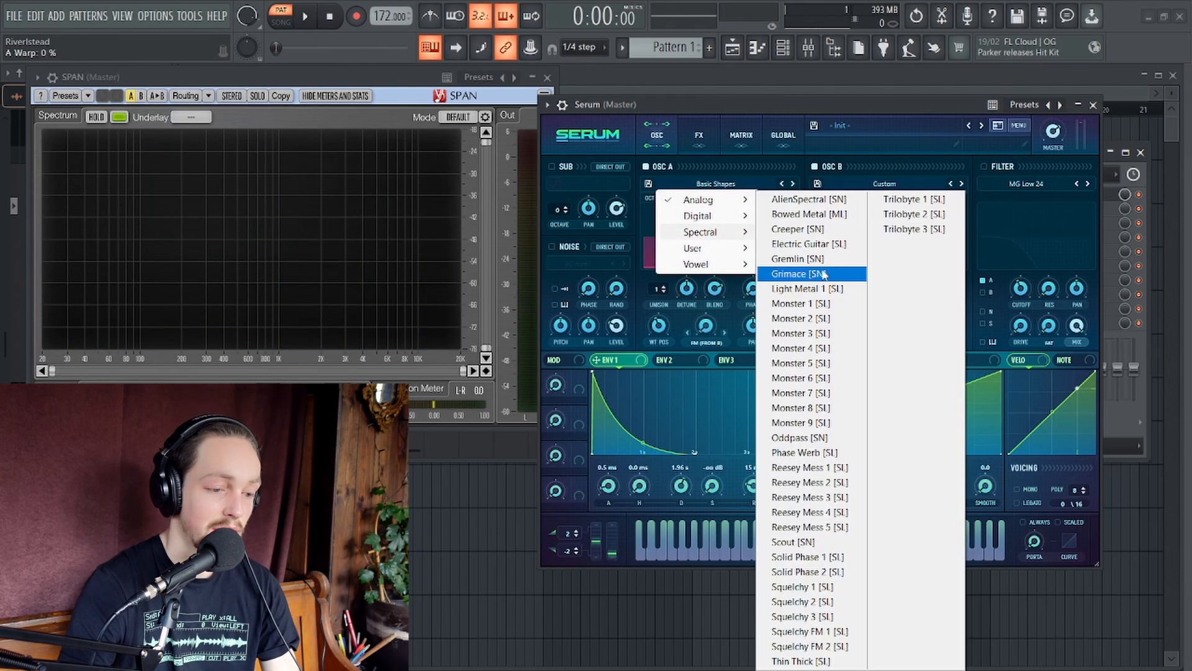
pyautogui.click(801, 378)
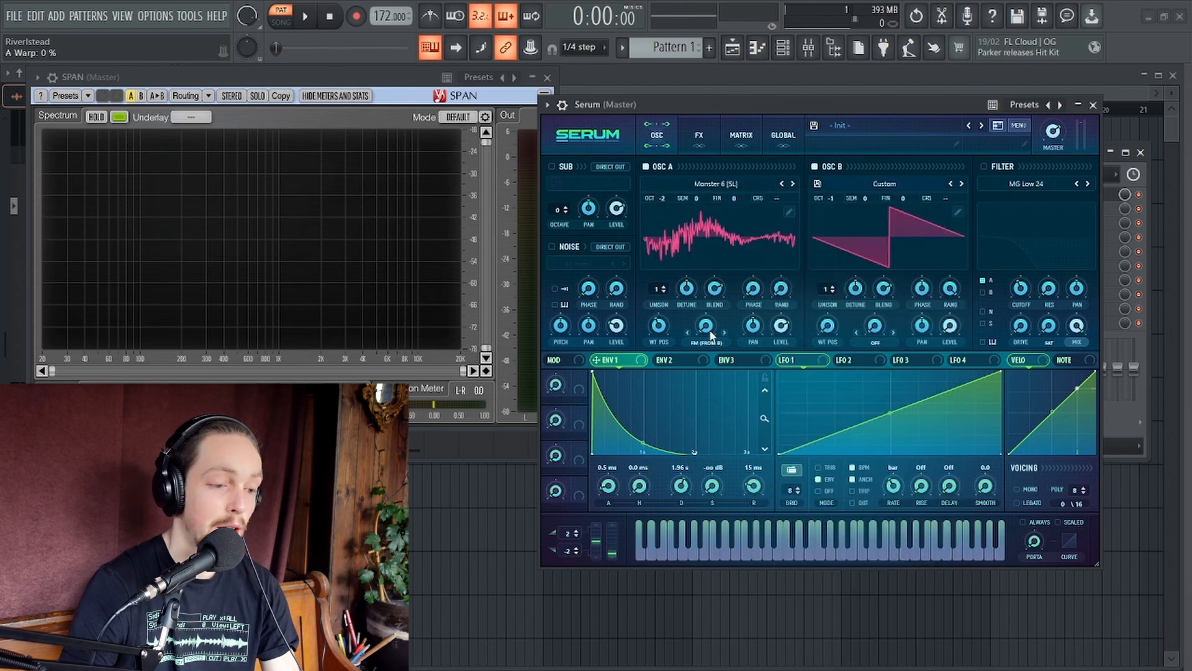
pyautogui.press('n')
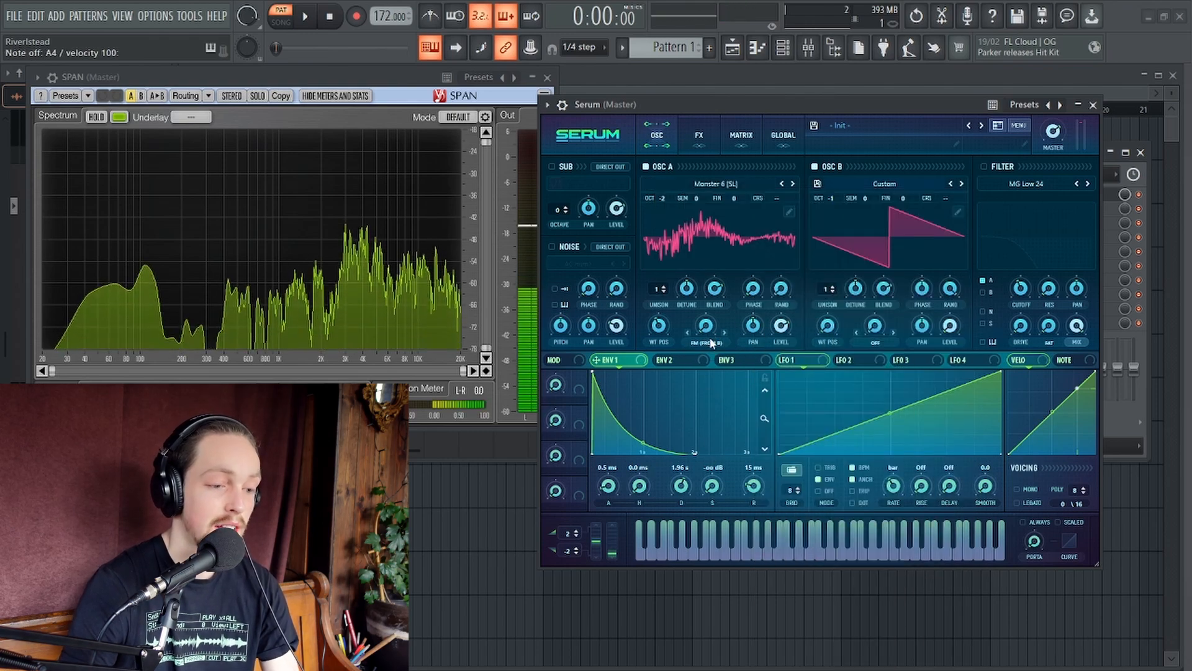
pyautogui.moveTo(712, 326)
pyautogui.mouseDown()
pyautogui.moveTo(711, 290)
pyautogui.moveTo(710, 317)
pyautogui.mouseUp()
pyautogui.press('n')
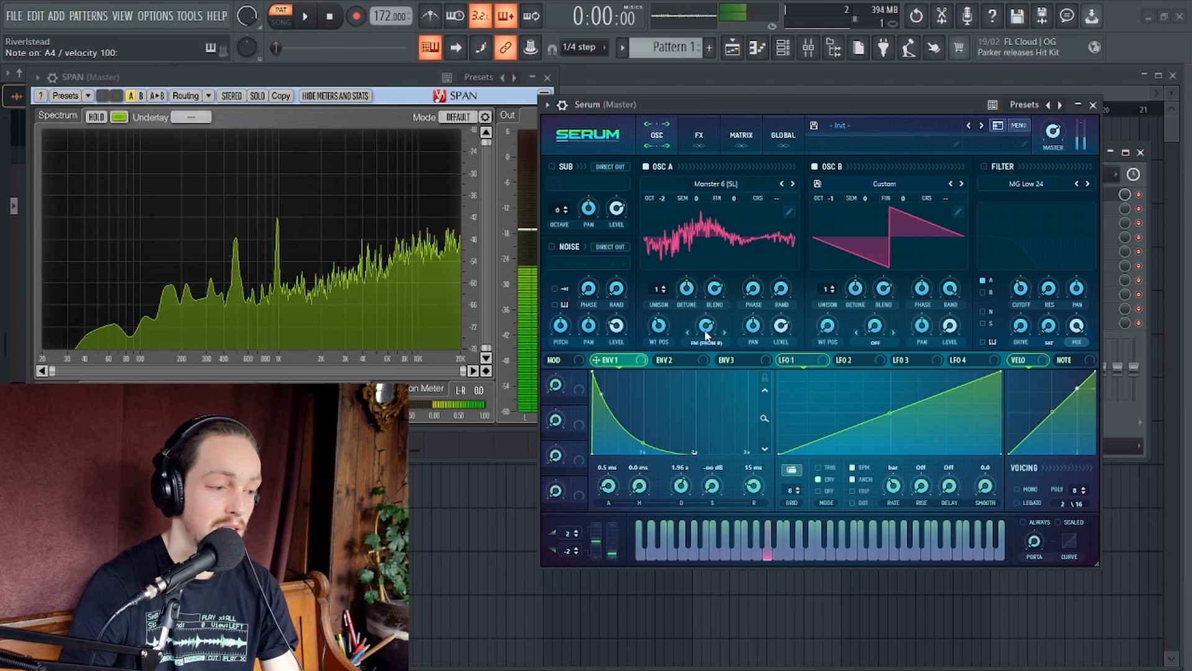
pyautogui.press('n')
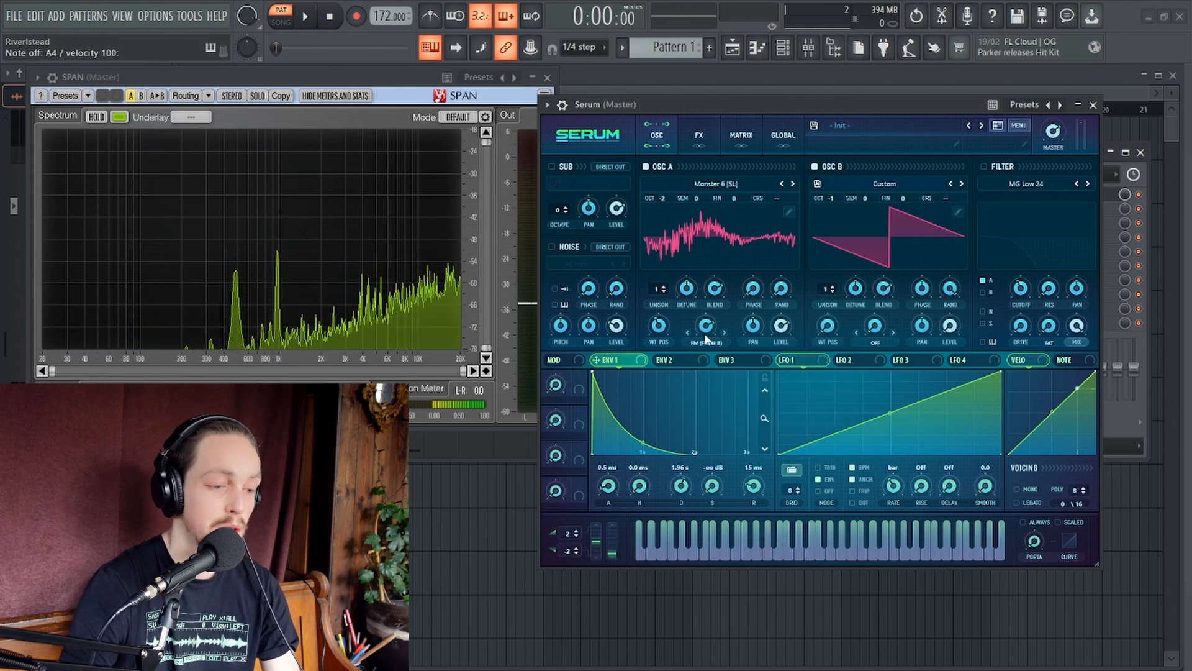
pyautogui.press('n')
pyautogui.moveTo(710, 339); pyautogui.dragTo(711, 303)
pyautogui.press('n')
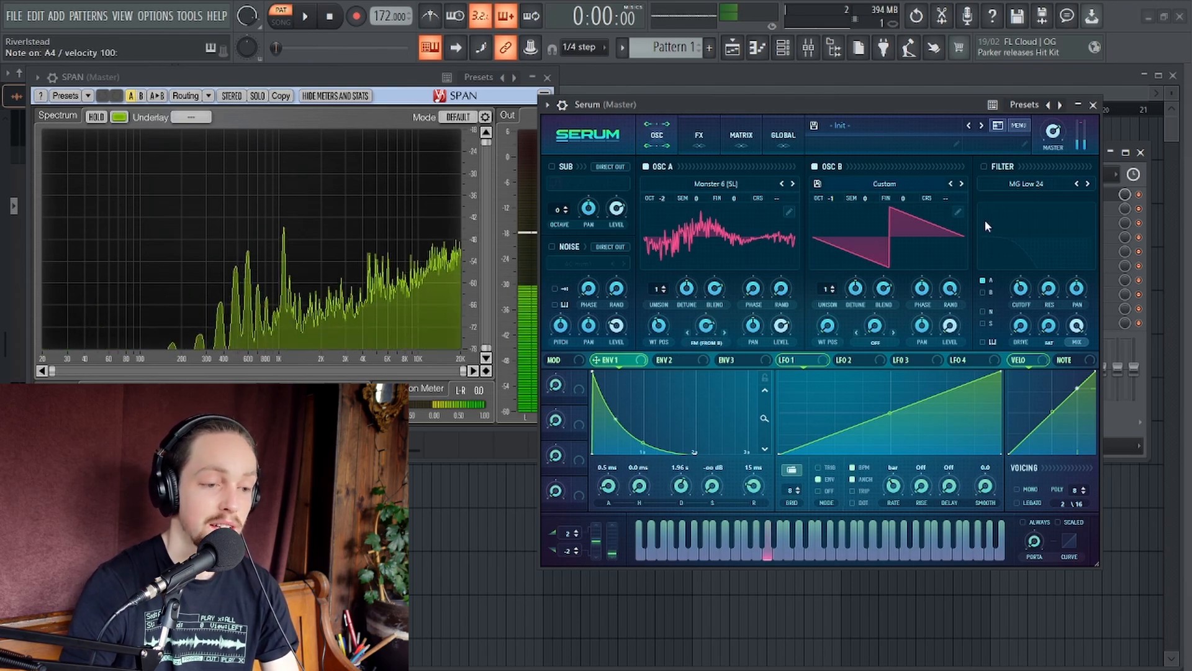
# Enable the MG Low 24 filter, modulate its cutoff with Env 1 by about 36, and play notes including A4 and F4
pyautogui.click(983, 166)
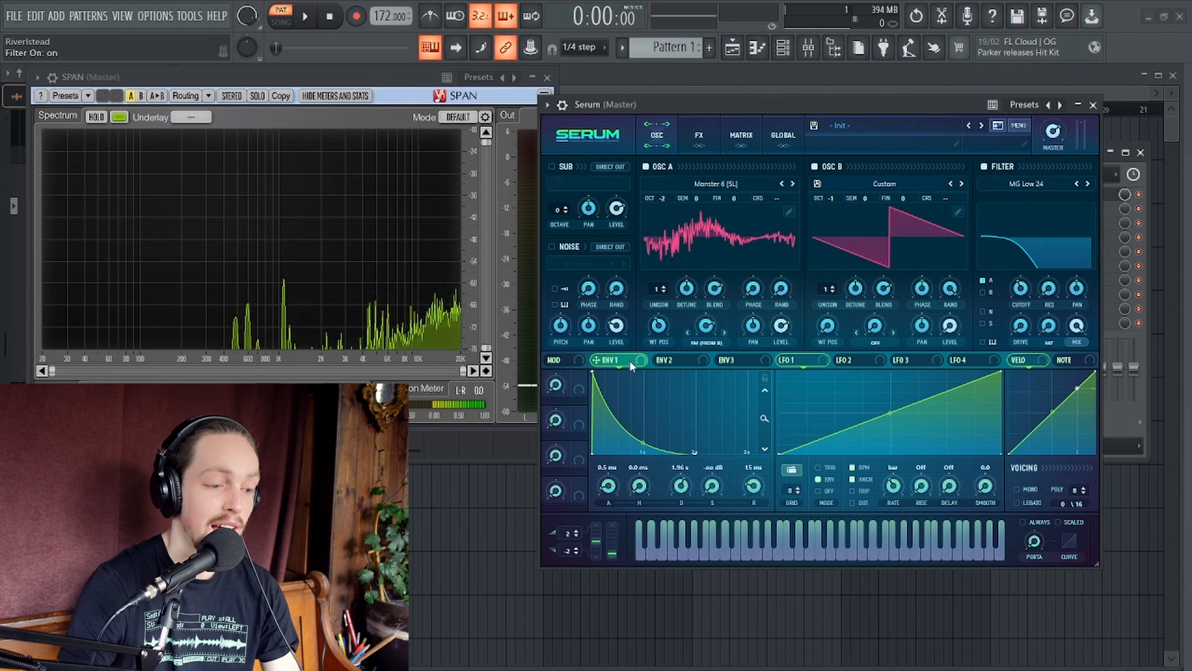
pyautogui.press('n')
pyautogui.moveTo(1020, 289)
pyautogui.mouseDown()
pyautogui.moveTo(1019, 302)
pyautogui.moveTo(1016, 279)
pyautogui.moveTo(1018, 298)
pyautogui.mouseUp()
pyautogui.press('n')
pyautogui.press('n')
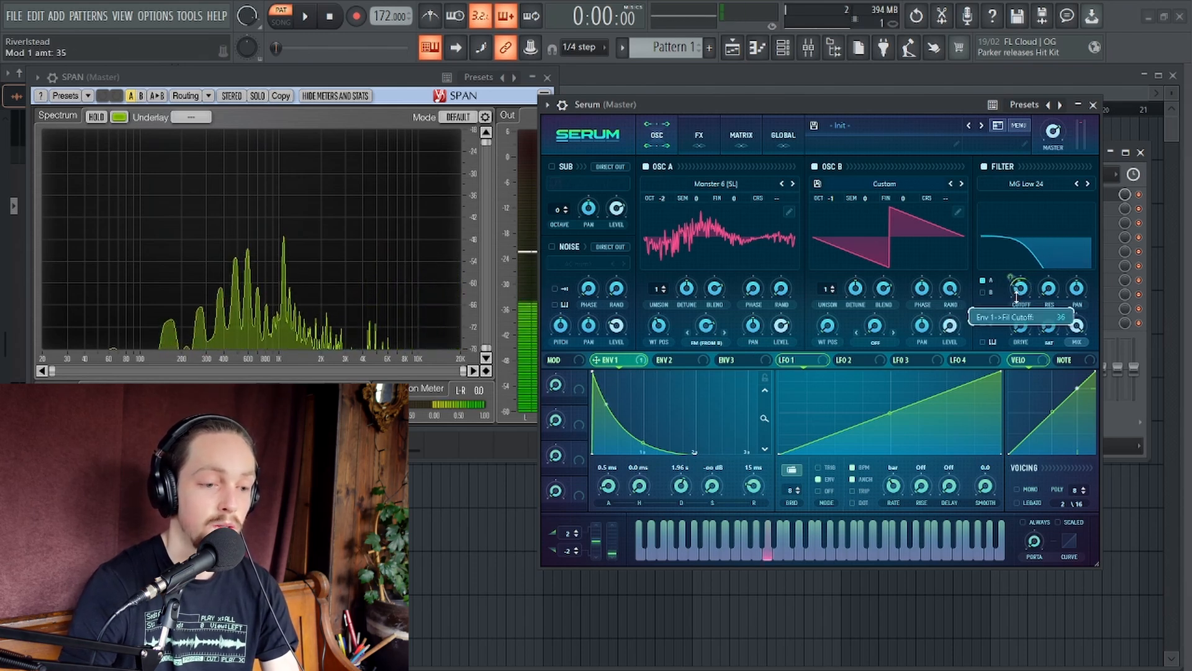
pyautogui.press('v')
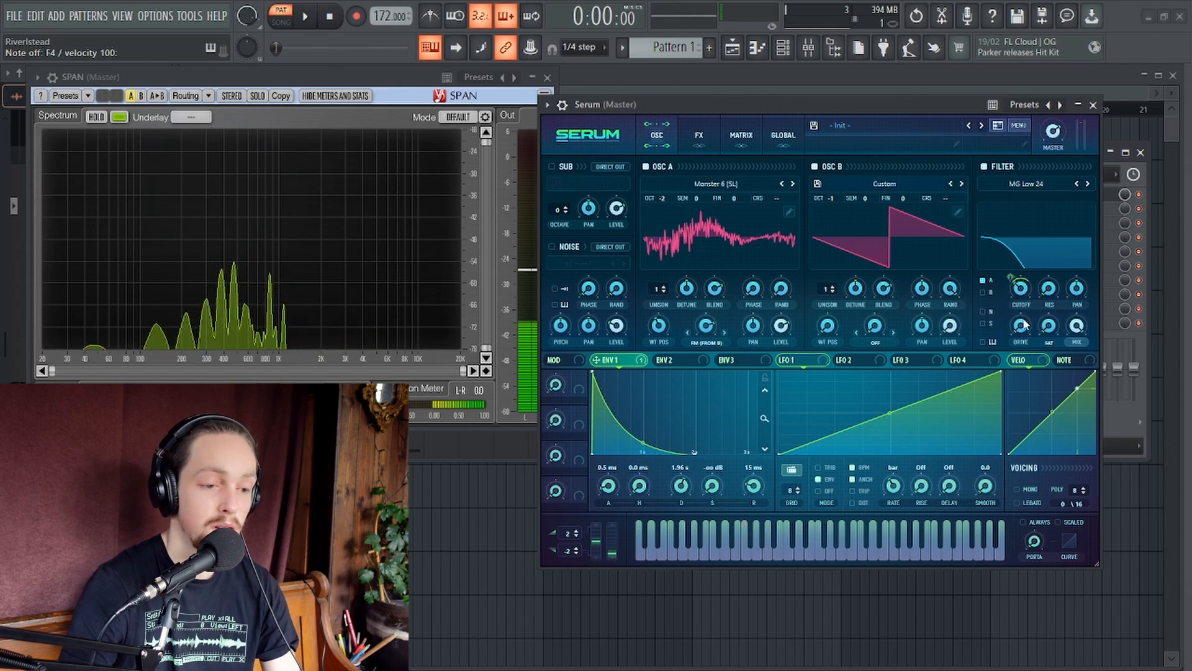
pyautogui.press('n')
pyautogui.press('c')
pyautogui.press('c')
# Remove the Env 1 modulation from the filter cutoff and raise the cutoff to 1404 Hz
pyautogui.doubleClick(1012, 278)
pyautogui.moveTo(1019, 289); pyautogui.dragTo(1024, 203)
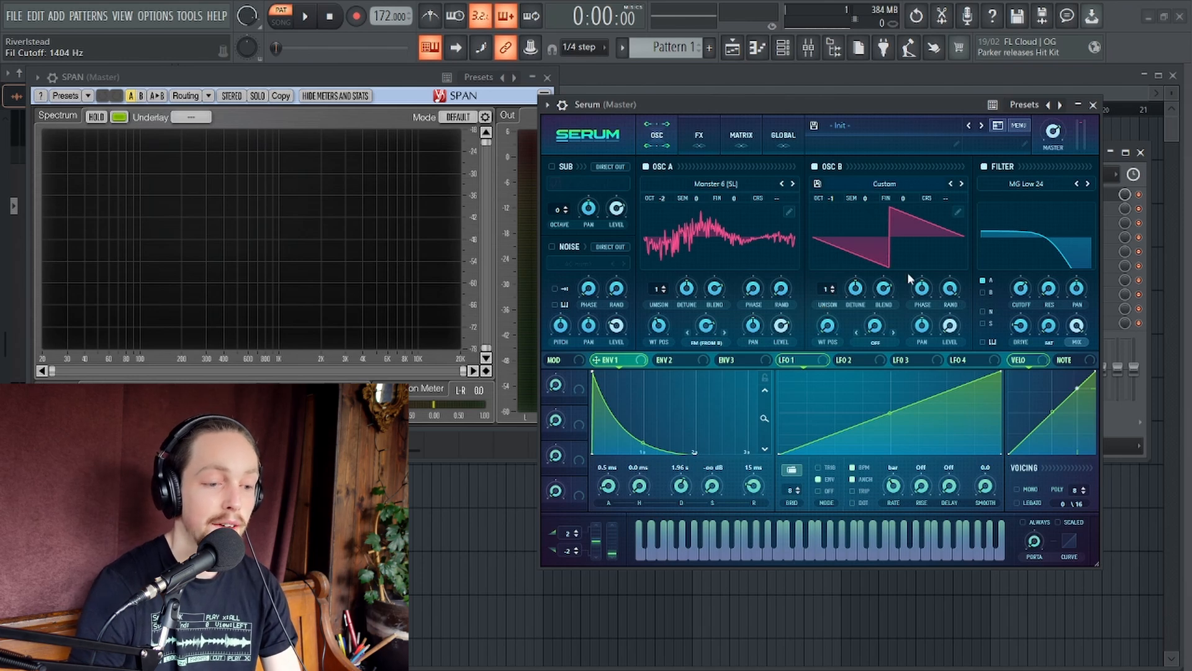
# Check oscillator B's random phase and examine the harmonic bins of oscillator A's Monster 6 wavetable
pyautogui.click(950, 289)
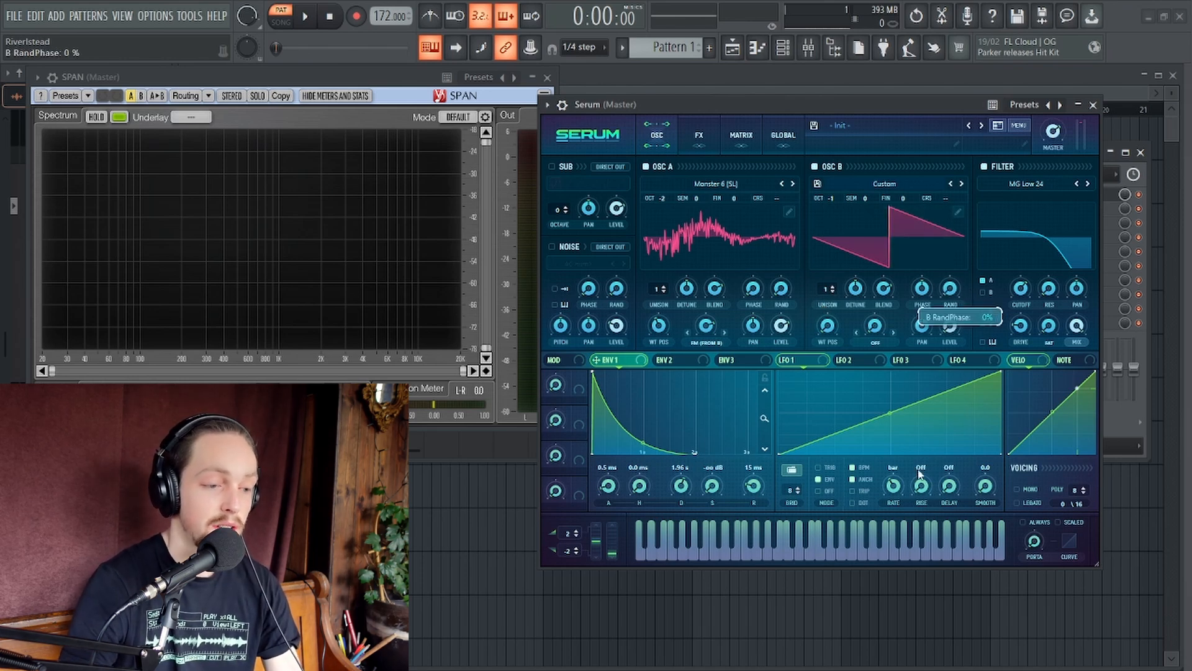
pyautogui.click(789, 212)
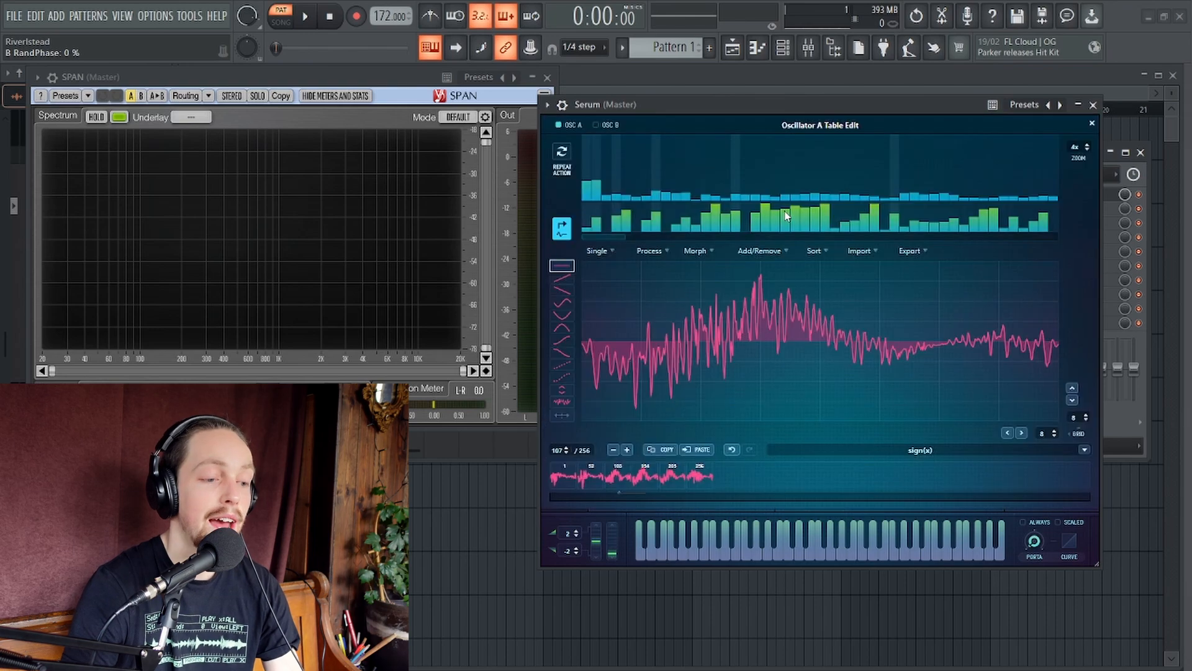
pyautogui.click(1093, 125)
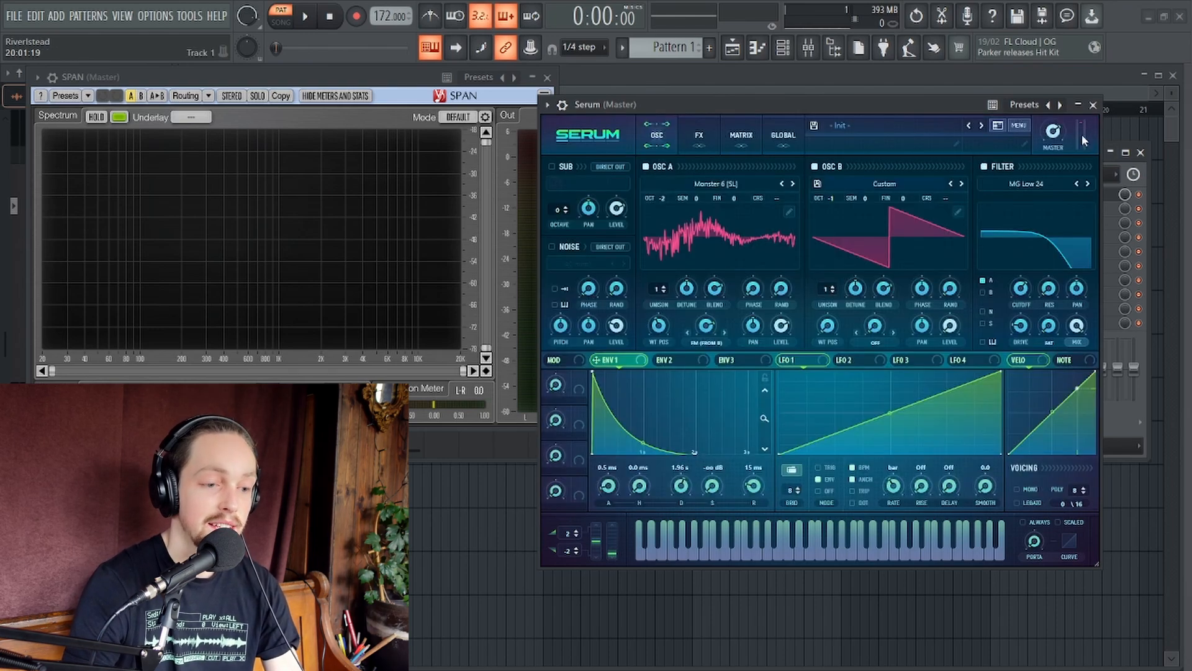
# Load the Analog wavetable Basic Shapes into oscillator A, turn the filter off, and play G4 with the triangle frame
pyautogui.click(757, 205)
pyautogui.moveTo(745, 218)
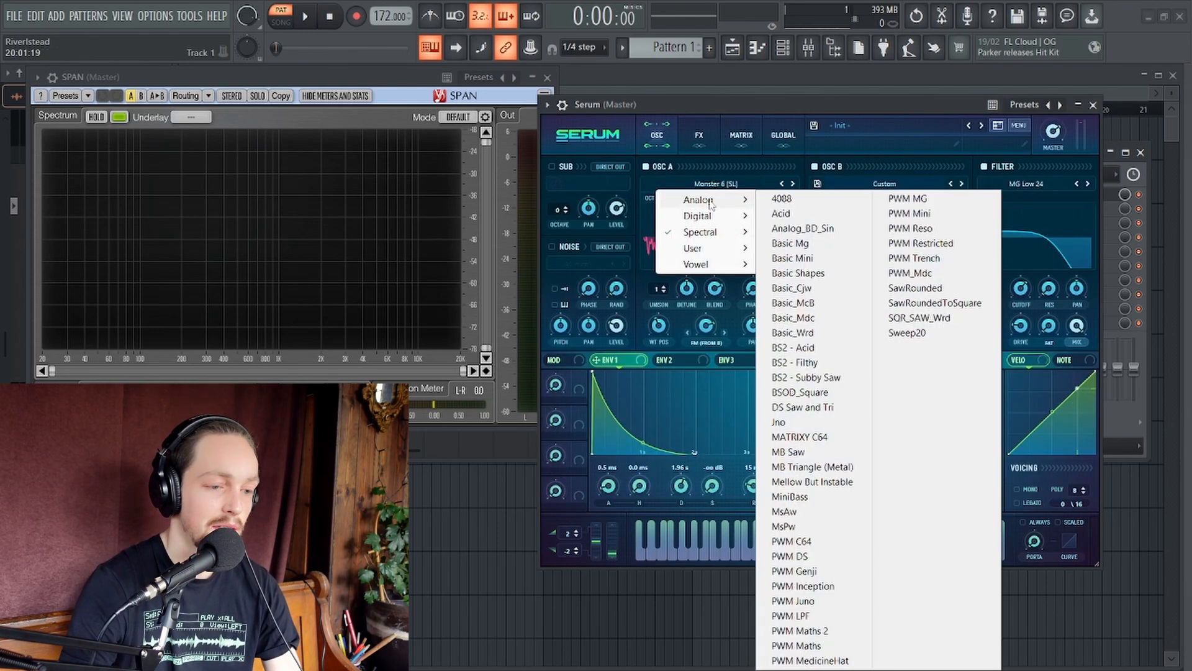
pyautogui.moveTo(709, 201)
pyautogui.click(792, 274)
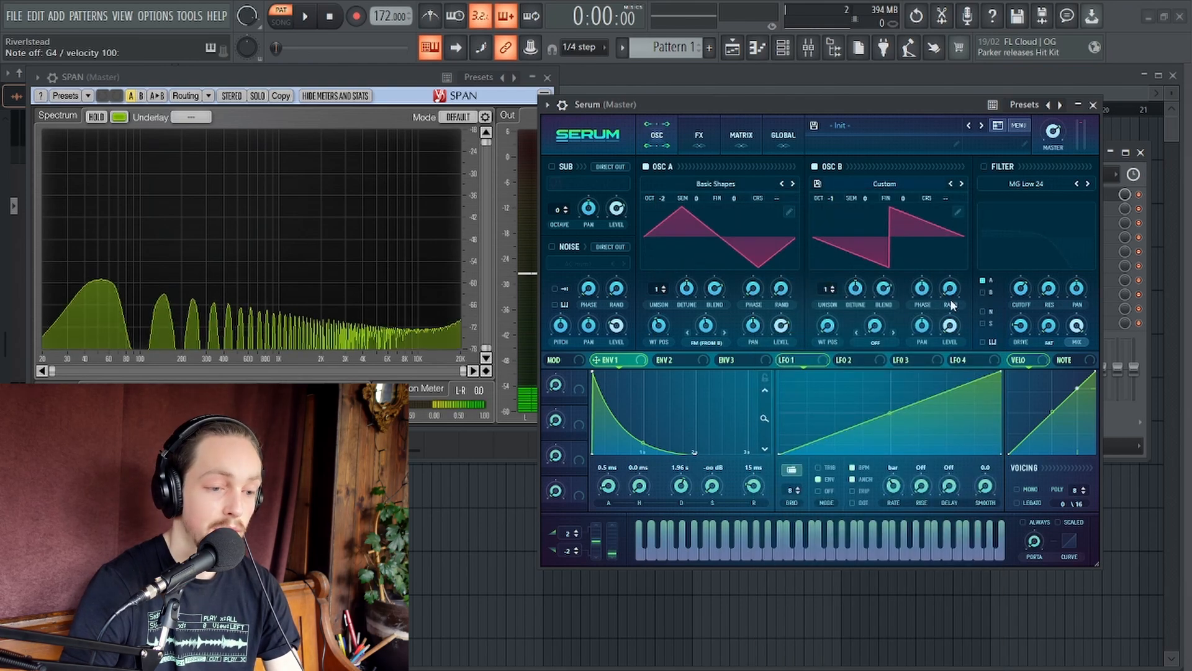
pyautogui.rightClick(950, 310)
pyautogui.click(948, 298)
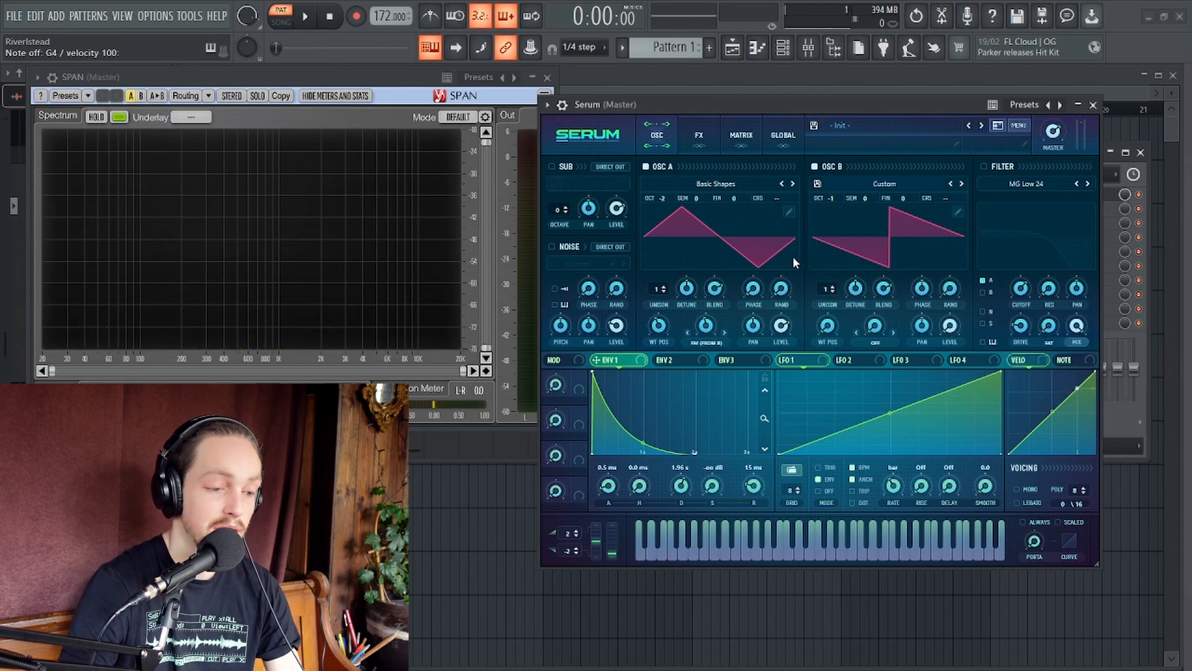
# Load the Digital wavetable Ethos into oscillator B, raise its wavetable position to a more complex frame, and play G4
pyautogui.click(885, 184)
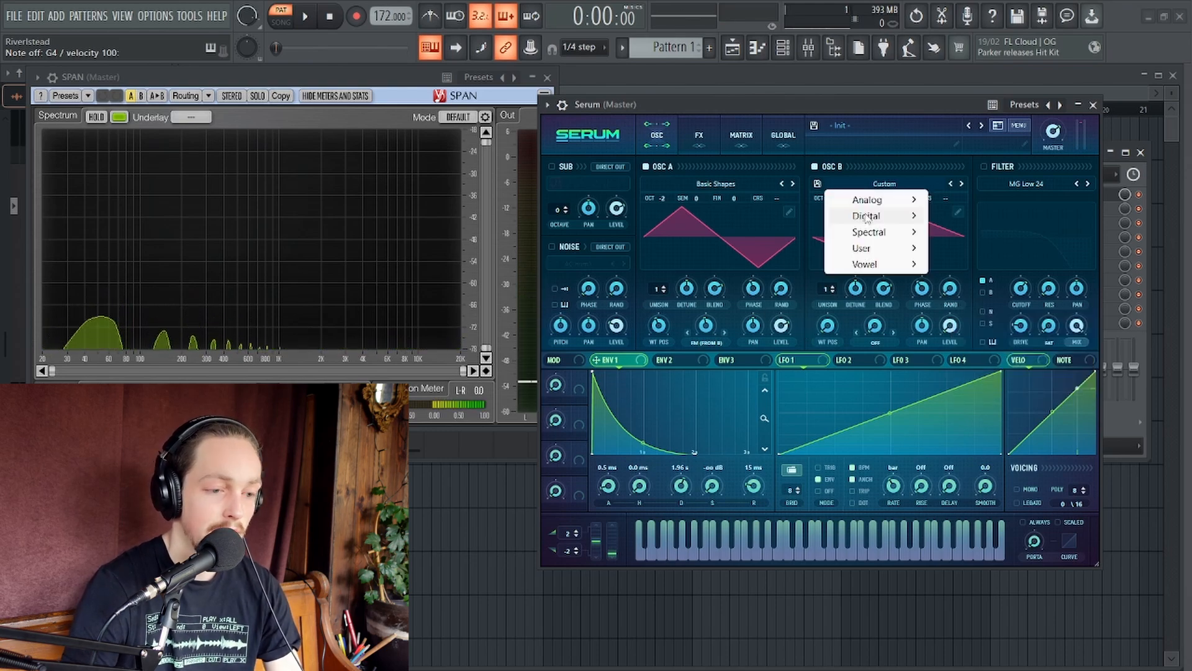
pyautogui.moveTo(866, 218)
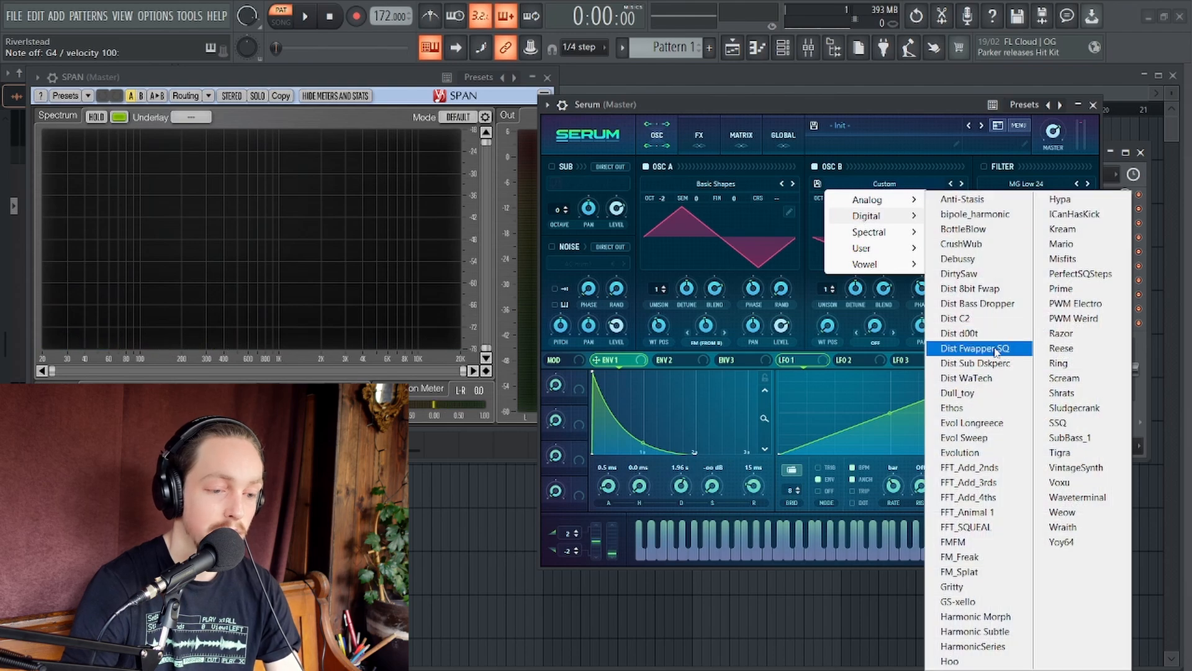
pyautogui.click(976, 410)
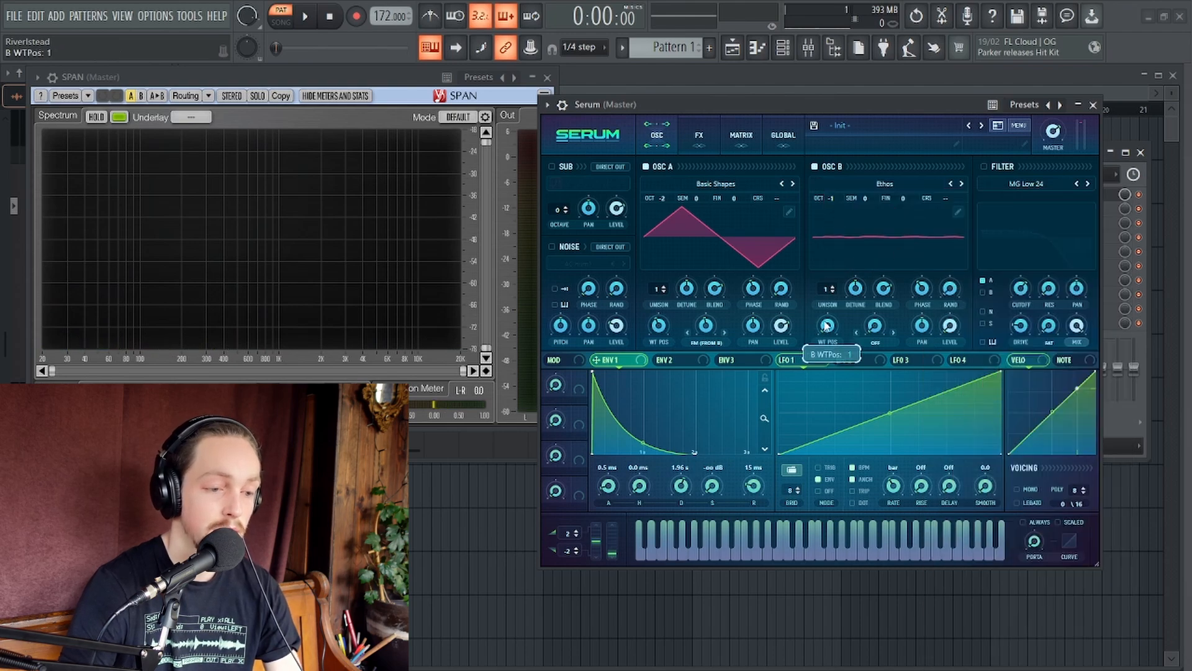
pyautogui.moveTo(828, 242); pyautogui.dragTo(829, 233)
pyautogui.press('b')
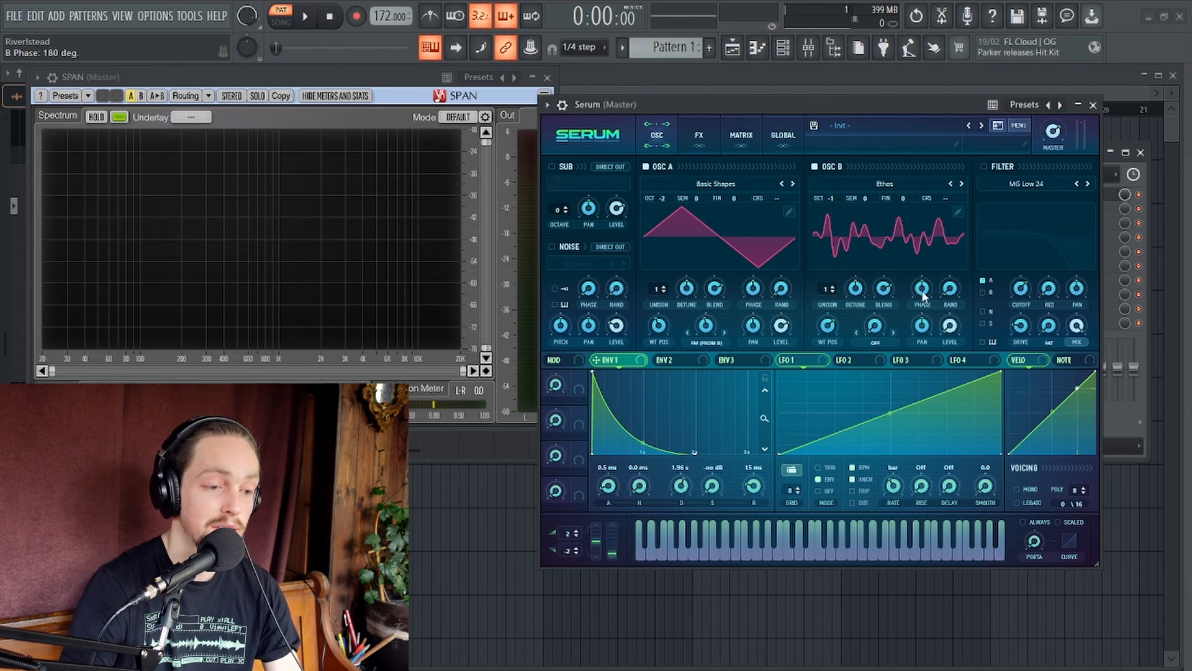
# Play G4 at several start phases of oscillator B to compare the resulting FM spectra
pyautogui.press('b')
pyautogui.moveTo(924, 297); pyautogui.dragTo(935, 222)
pyautogui.press('b')
pyautogui.press('b')
pyautogui.press('b')
pyautogui.moveTo(924, 293); pyautogui.dragTo(920, 298)
pyautogui.press('b')
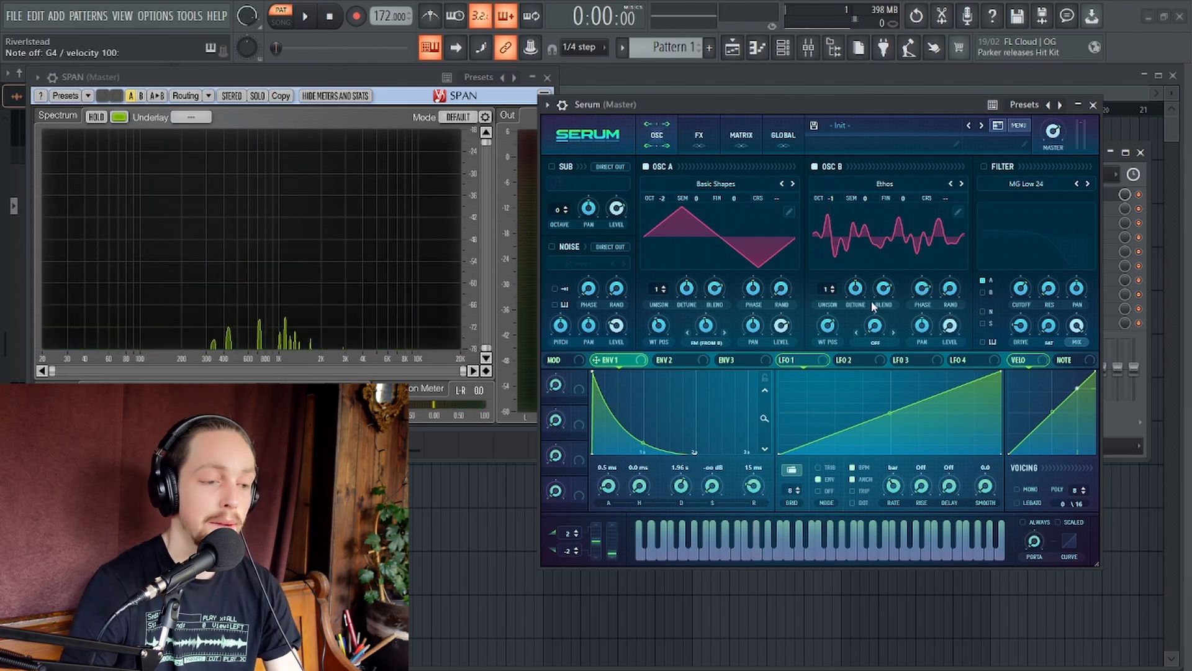
# Move the Serum window closer to the SPAN analyser
pyautogui.moveTo(763, 107); pyautogui.dragTo(729, 101)
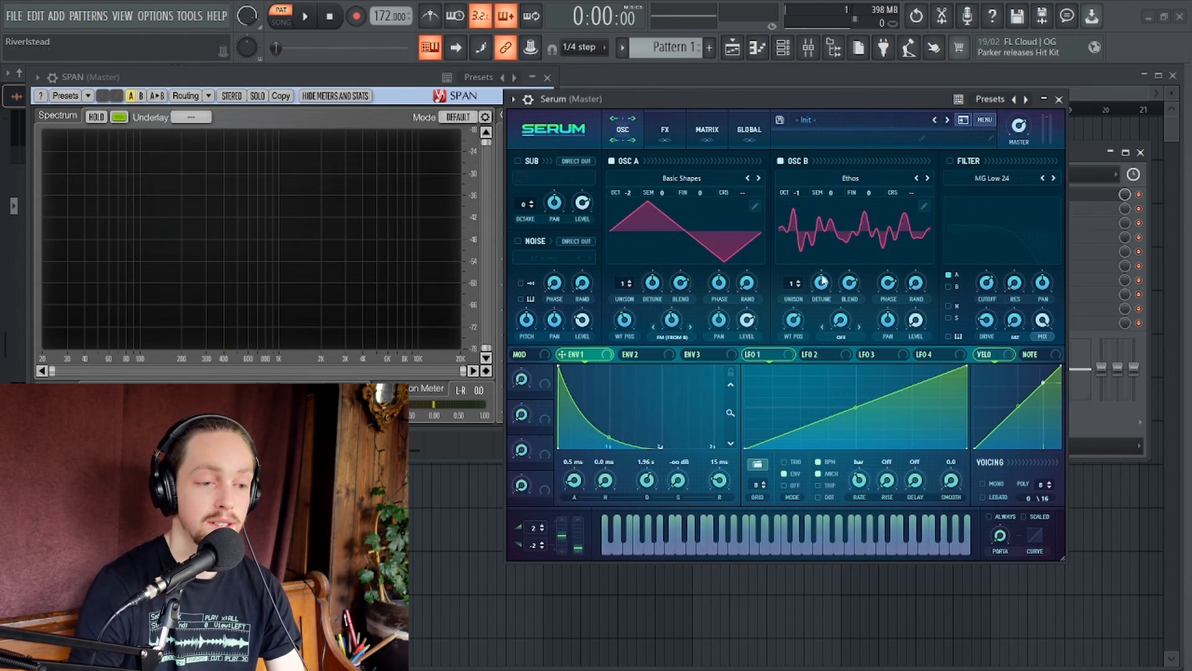
pyautogui.moveTo(885, 98); pyautogui.dragTo(862, 89)
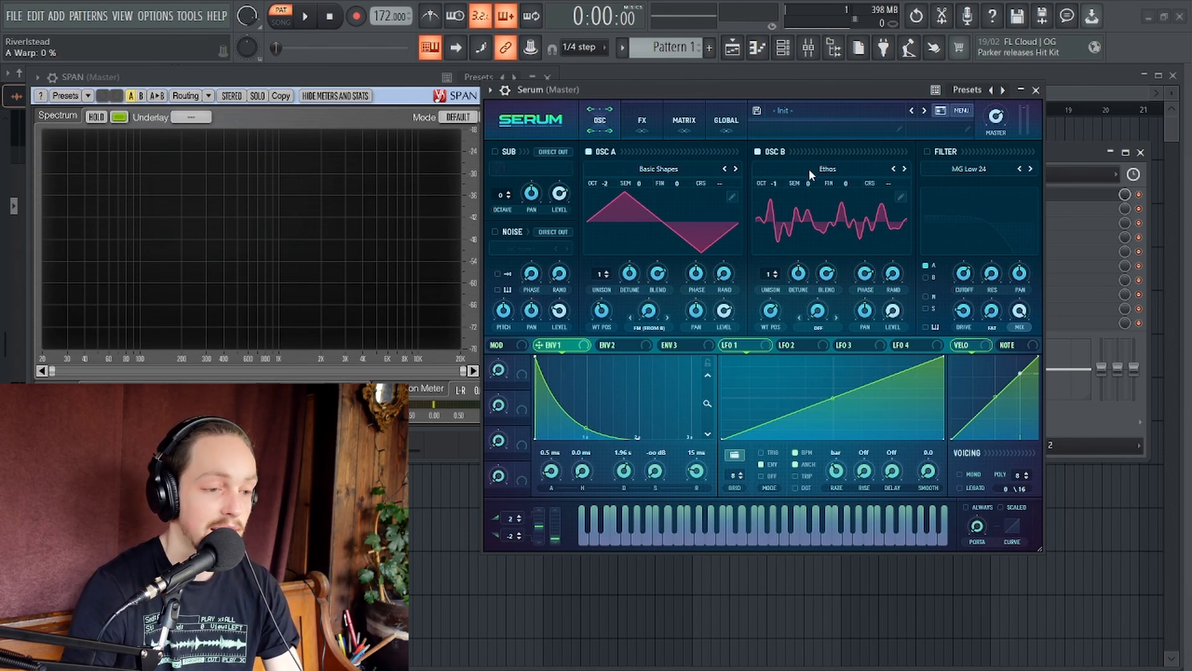
# Turn off oscillator B and redraw frame 3 of oscillator A's wavetable as a pure sine
pyautogui.click(759, 151)
pyautogui.click(732, 197)
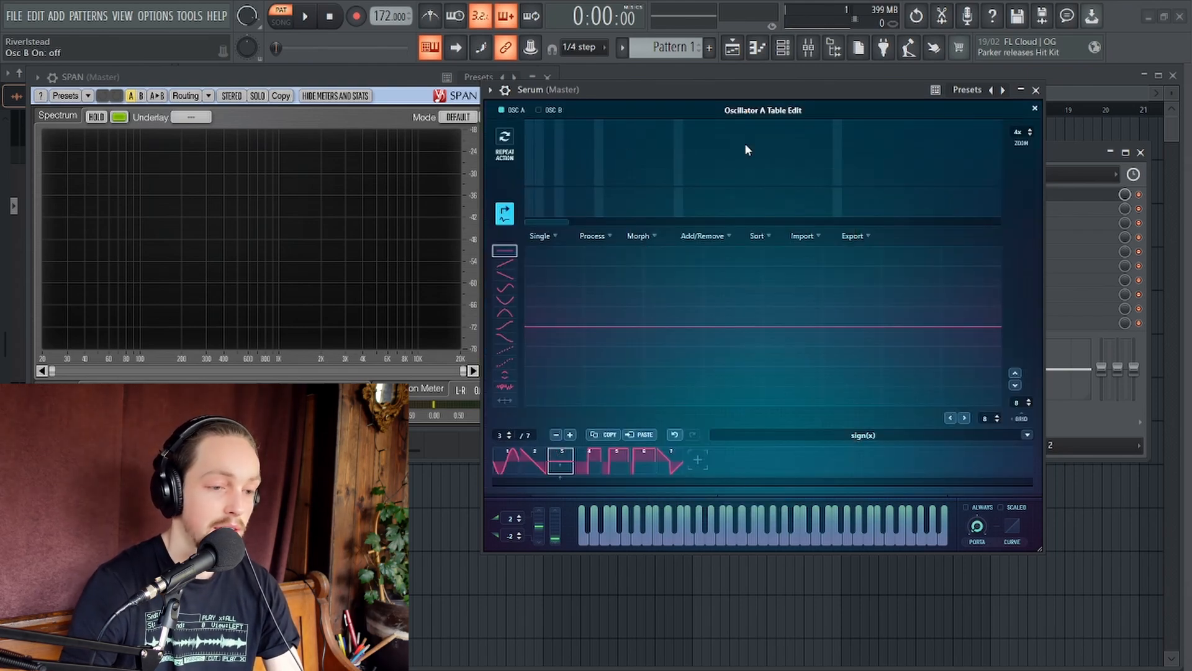
pyautogui.click(1035, 109)
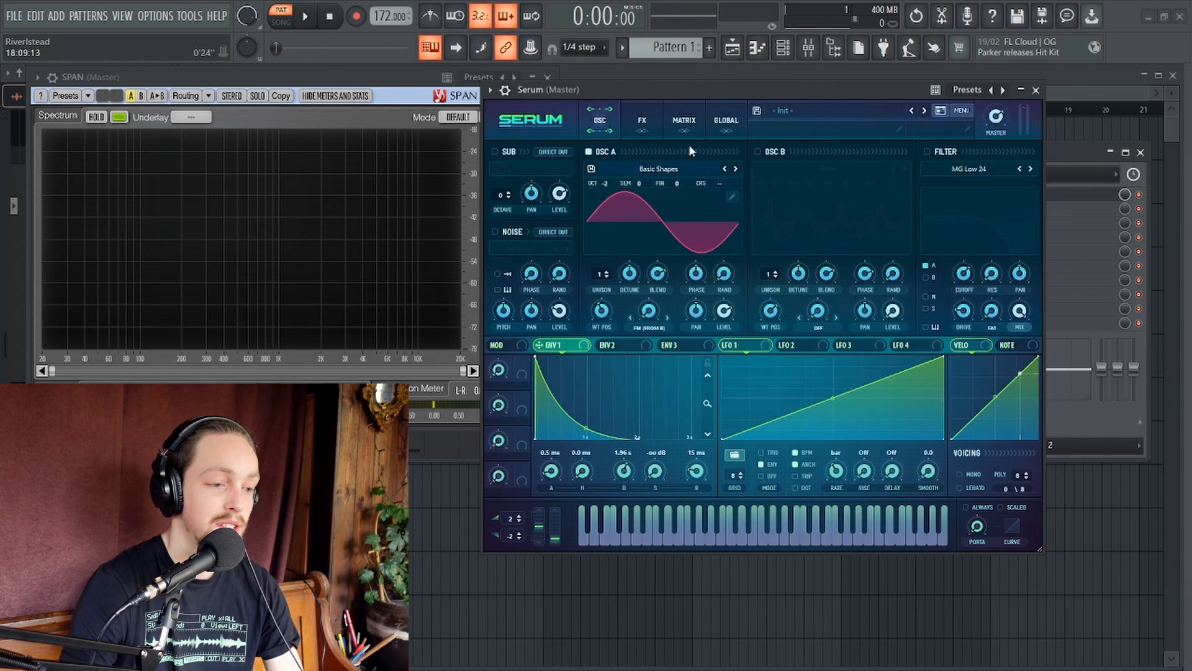
# Check the Asym distortion in the effects rack and play B4 and E4 to examine the distorted sine's spectrum
pyautogui.click(642, 121)
pyautogui.click(1013, 162)
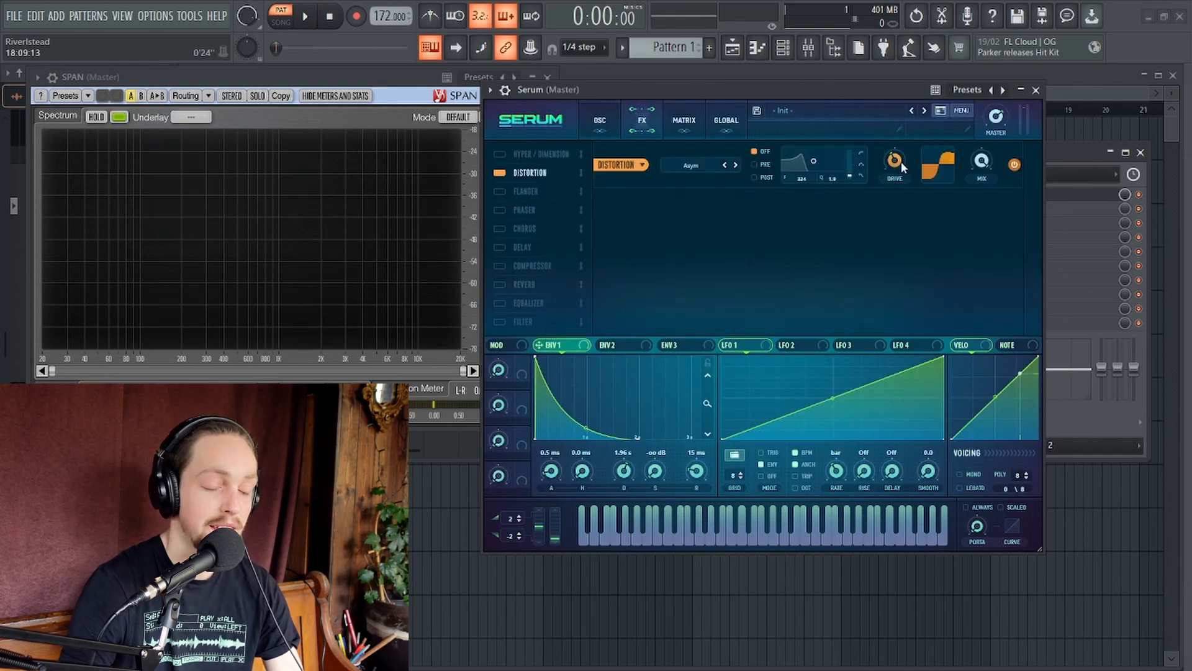
pyautogui.moveTo(893, 159)
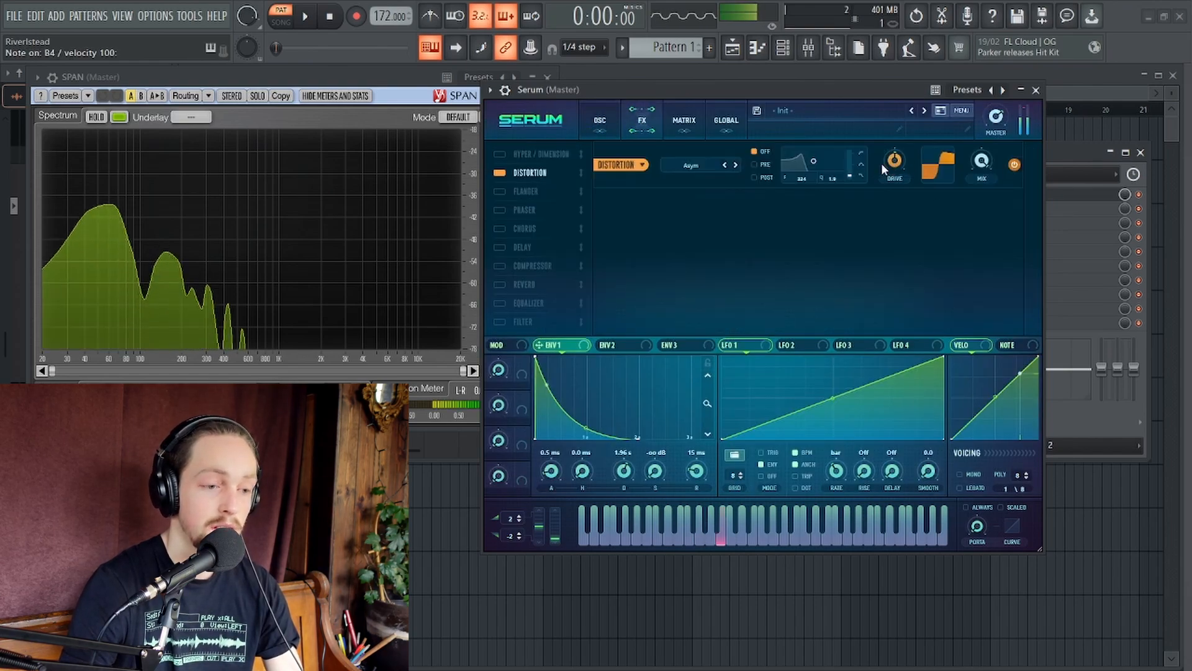
pyautogui.click(603, 120)
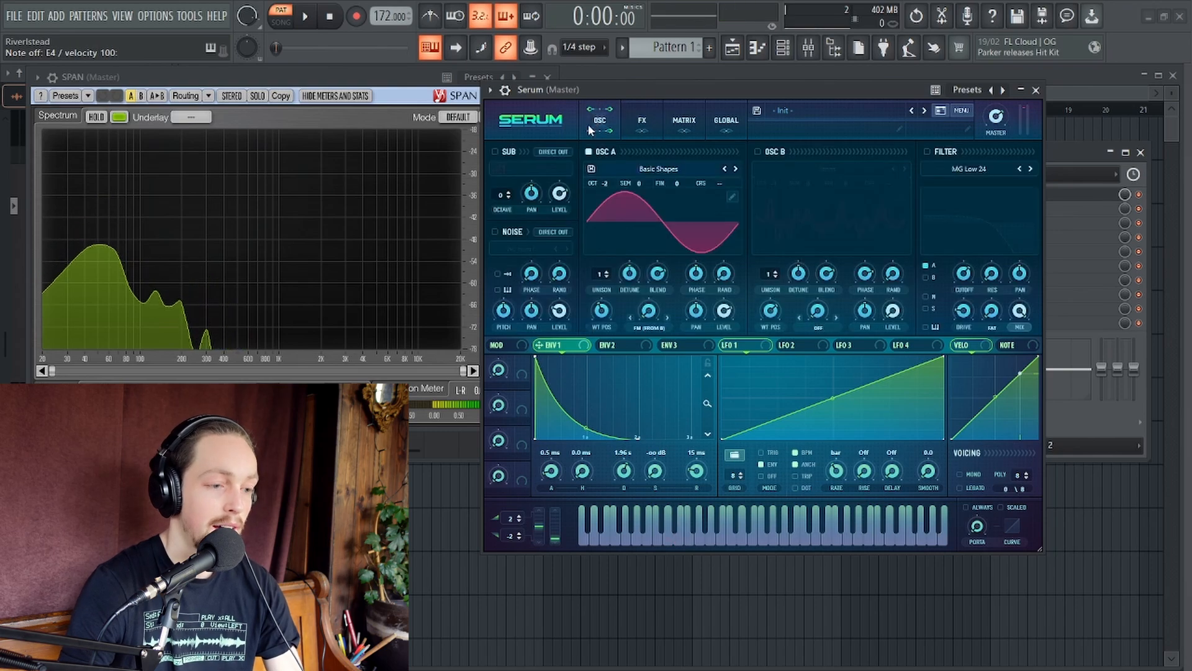
# In oscillator A's wavetable frame 3, draw harmonics at bins 6, 8 and 13 to 16 while playing G4
pyautogui.click(733, 196)
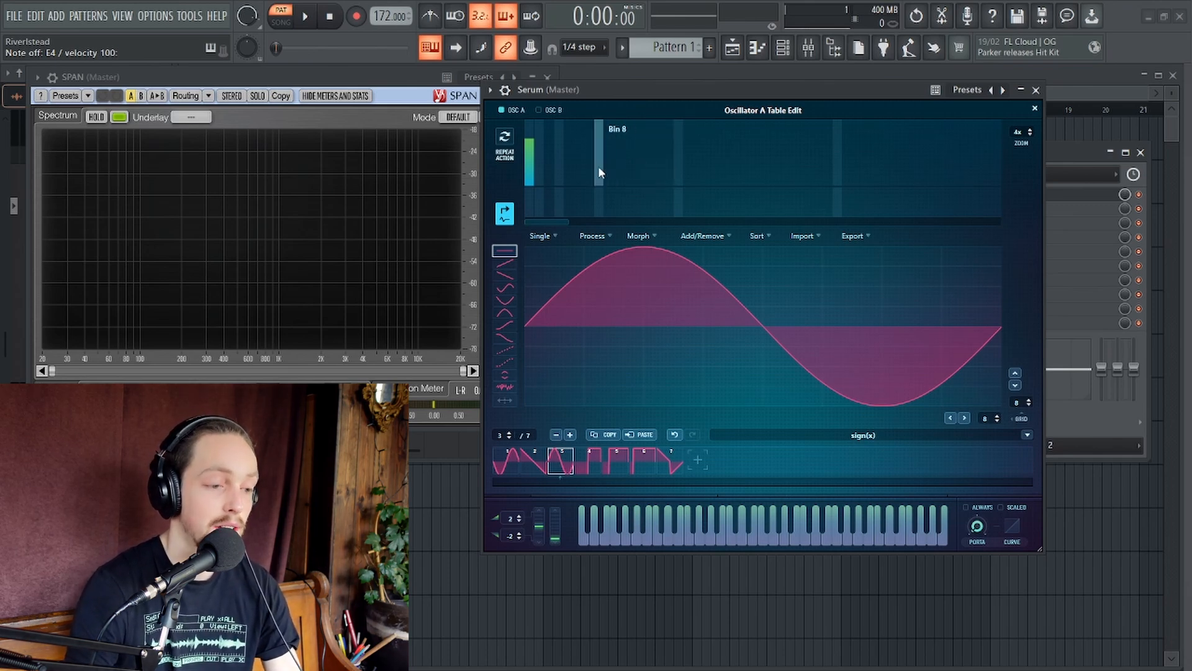
pyautogui.moveTo(598, 166); pyautogui.dragTo(597, 164)
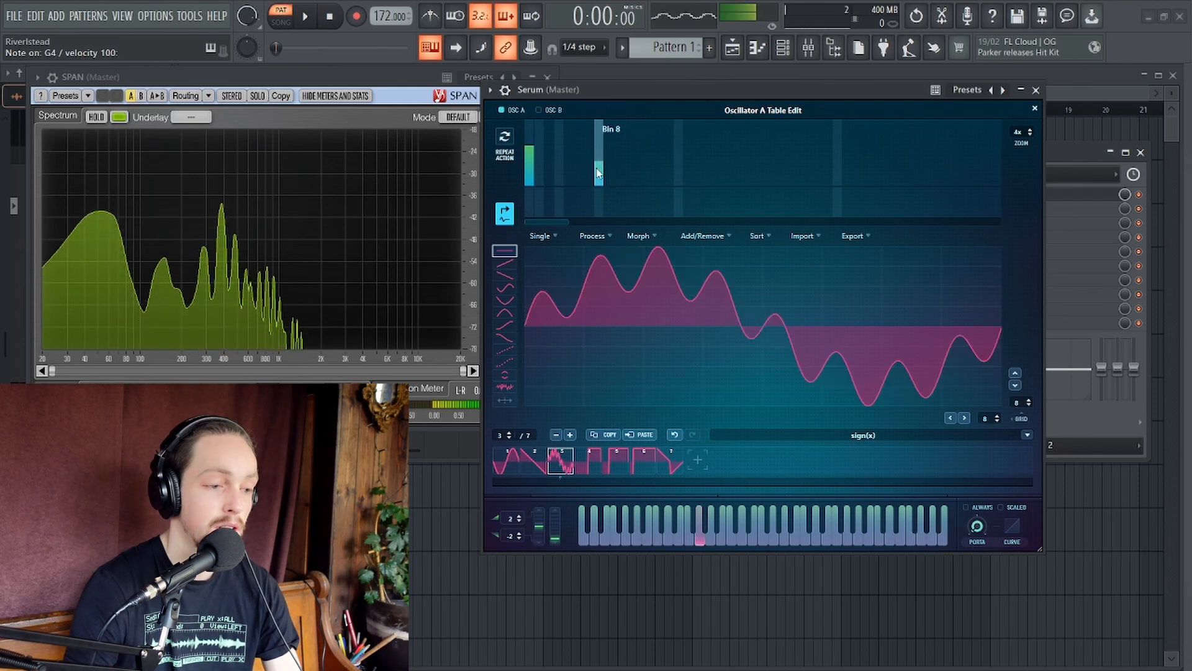
pyautogui.click(598, 173)
pyautogui.click(576, 169)
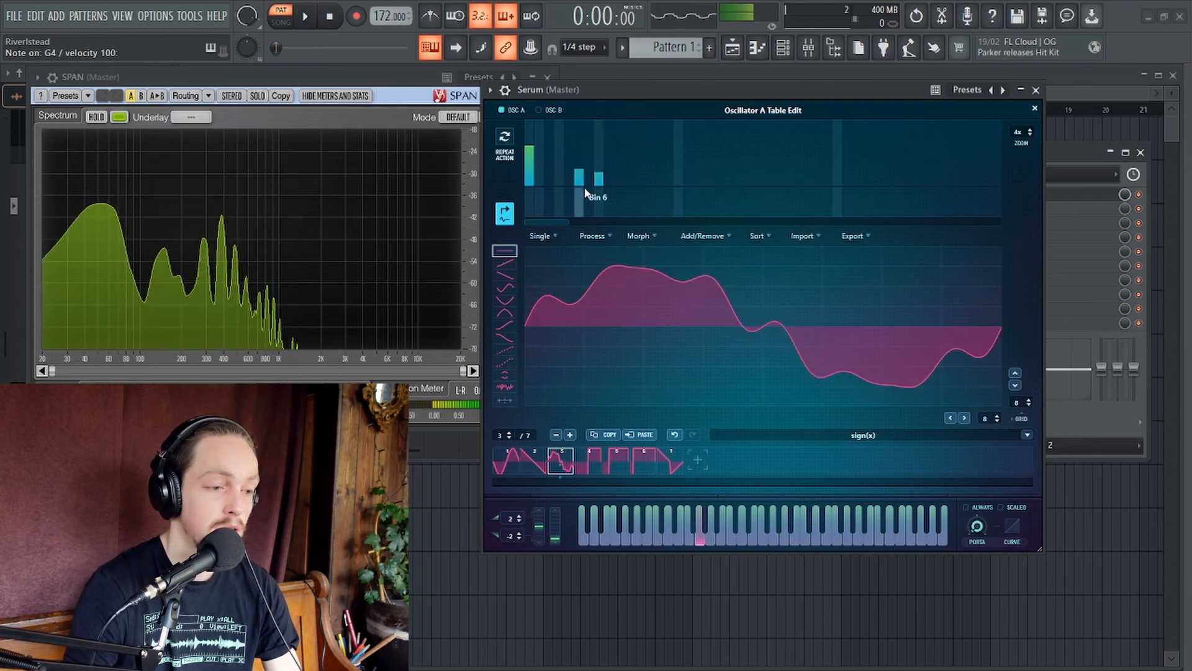
pyautogui.click(679, 174)
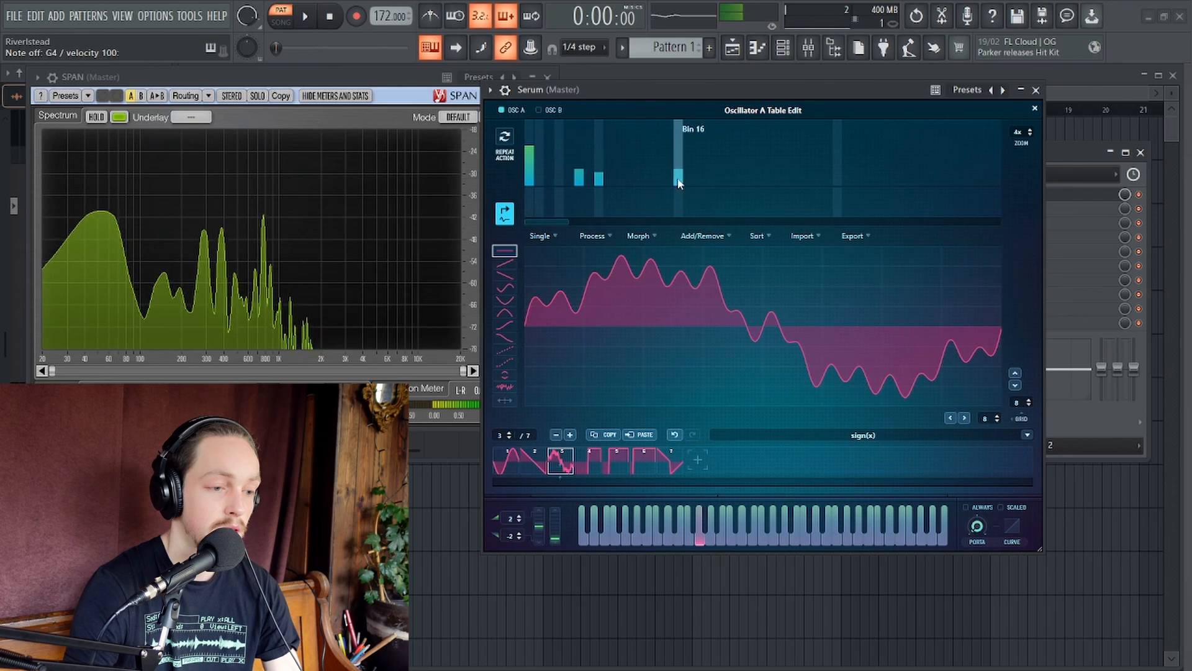
pyautogui.moveTo(679, 182); pyautogui.dragTo(649, 181)
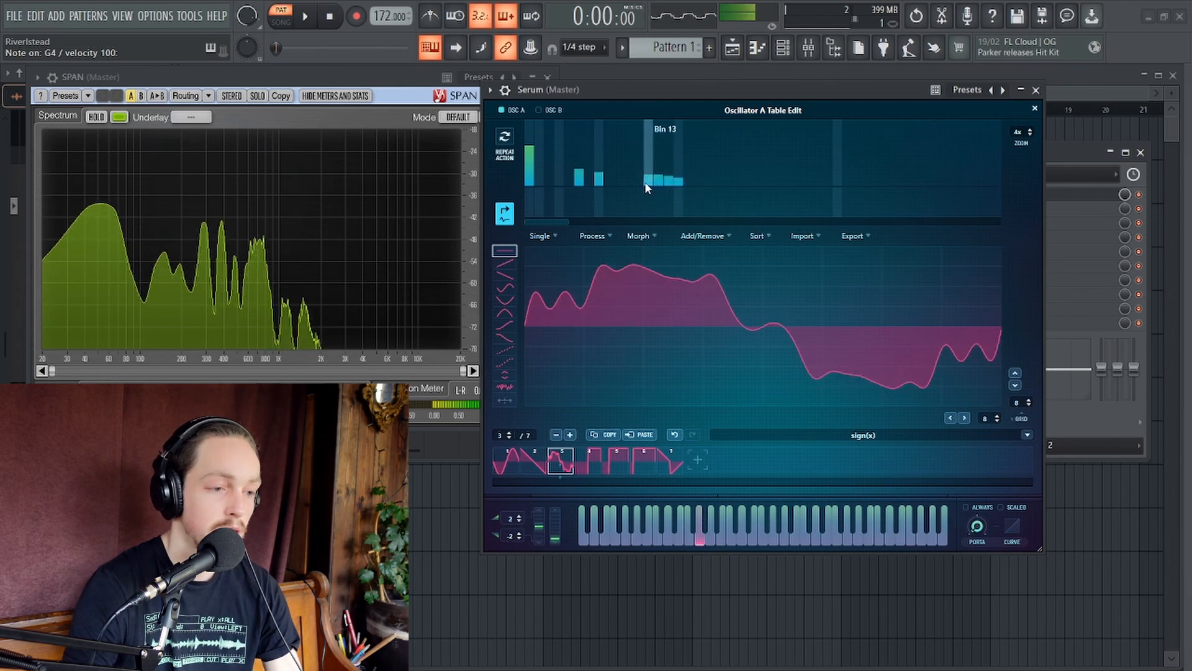
# Add low-level harmonics at bins 23, 20 and 18, trying and clearing one at bin 30, while playing G4
pyautogui.click(748, 174)
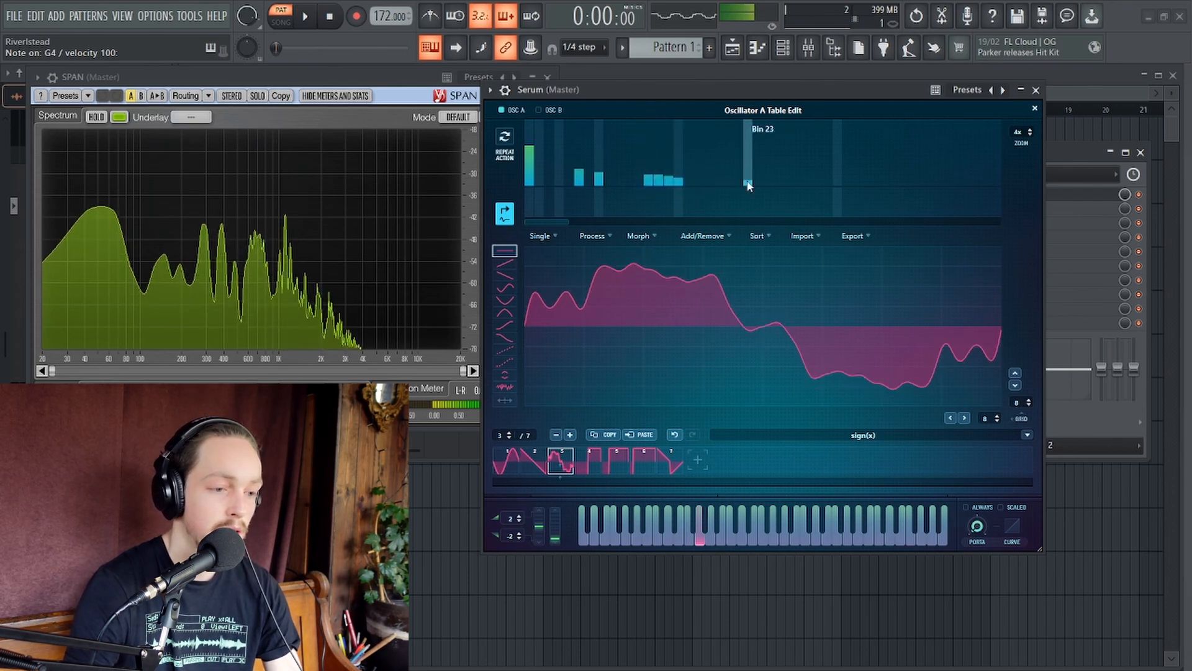
pyautogui.click(817, 182)
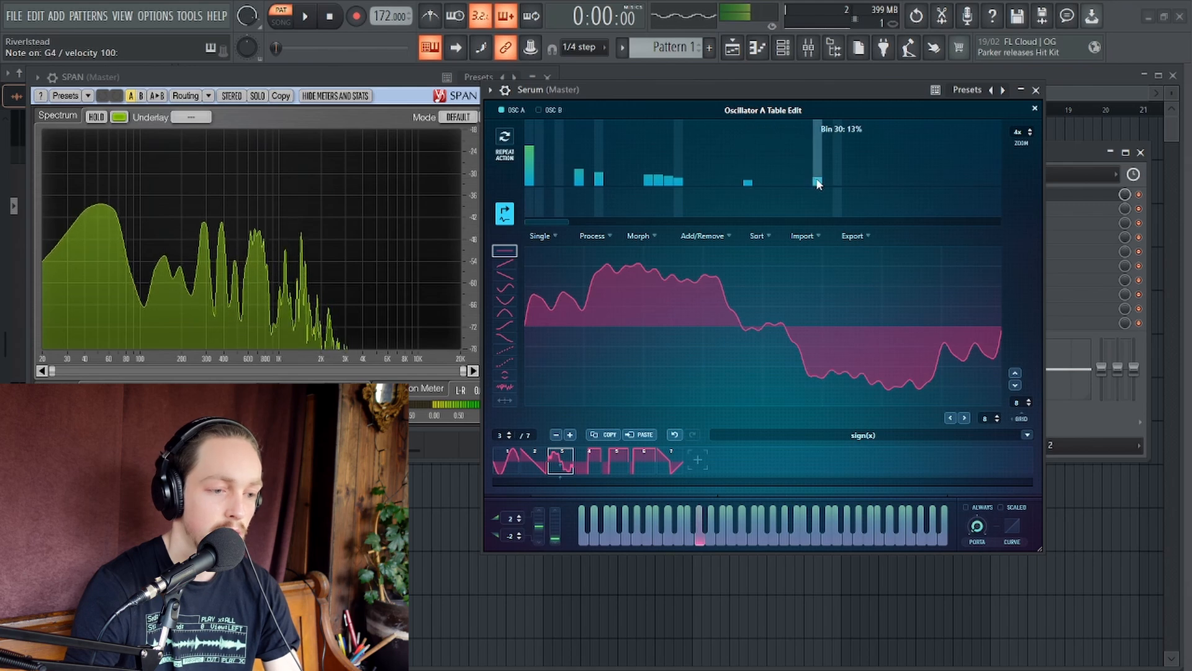
pyautogui.moveTo(817, 179); pyautogui.dragTo(817, 186)
pyautogui.click(718, 179)
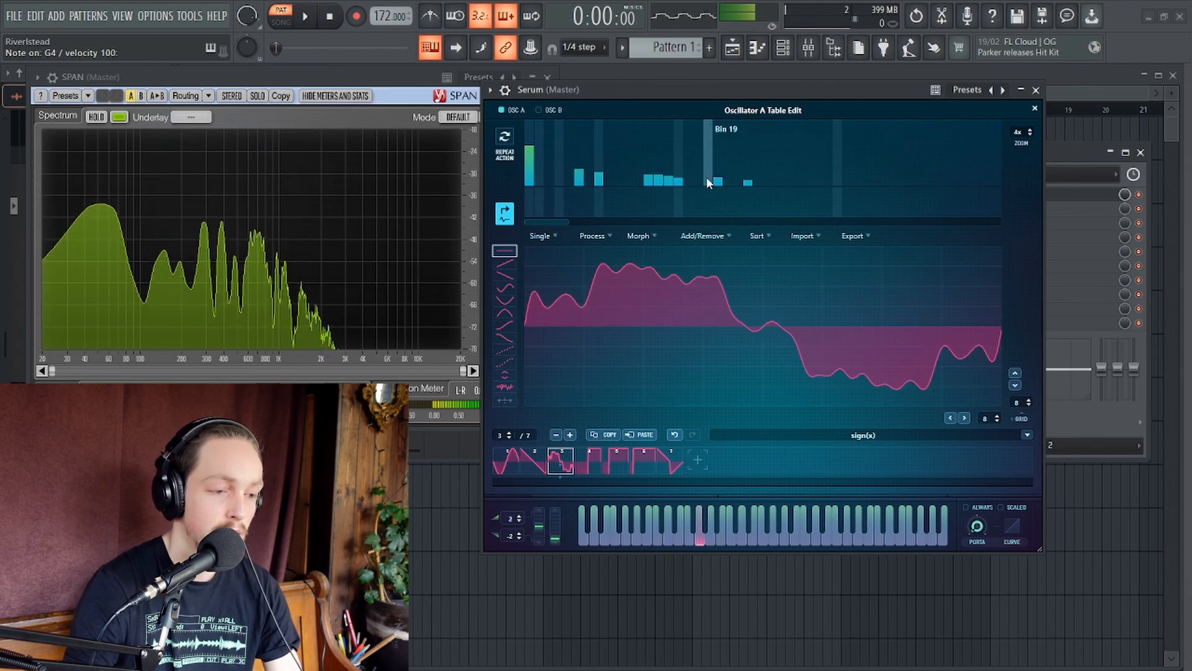
pyautogui.click(701, 177)
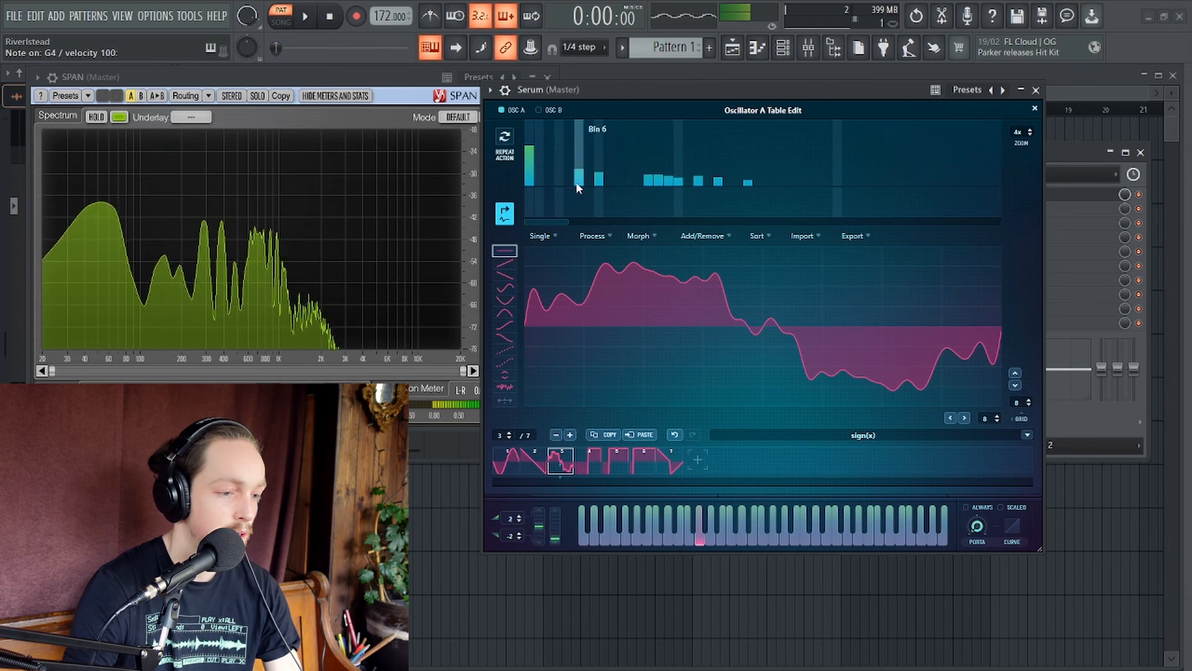
# Add a bin 3 harmonic and raise the fundamental slightly, finishing the edit of oscillator A's wavetable
pyautogui.click(551, 160)
pyautogui.click(550, 174)
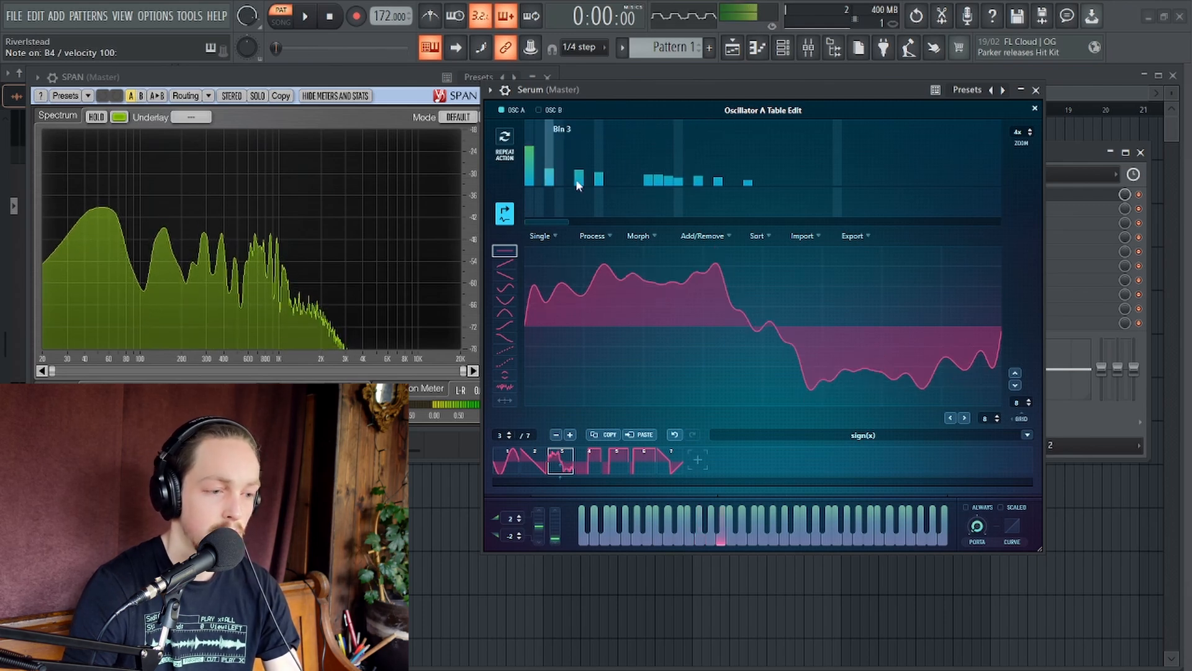
pyautogui.click(529, 143)
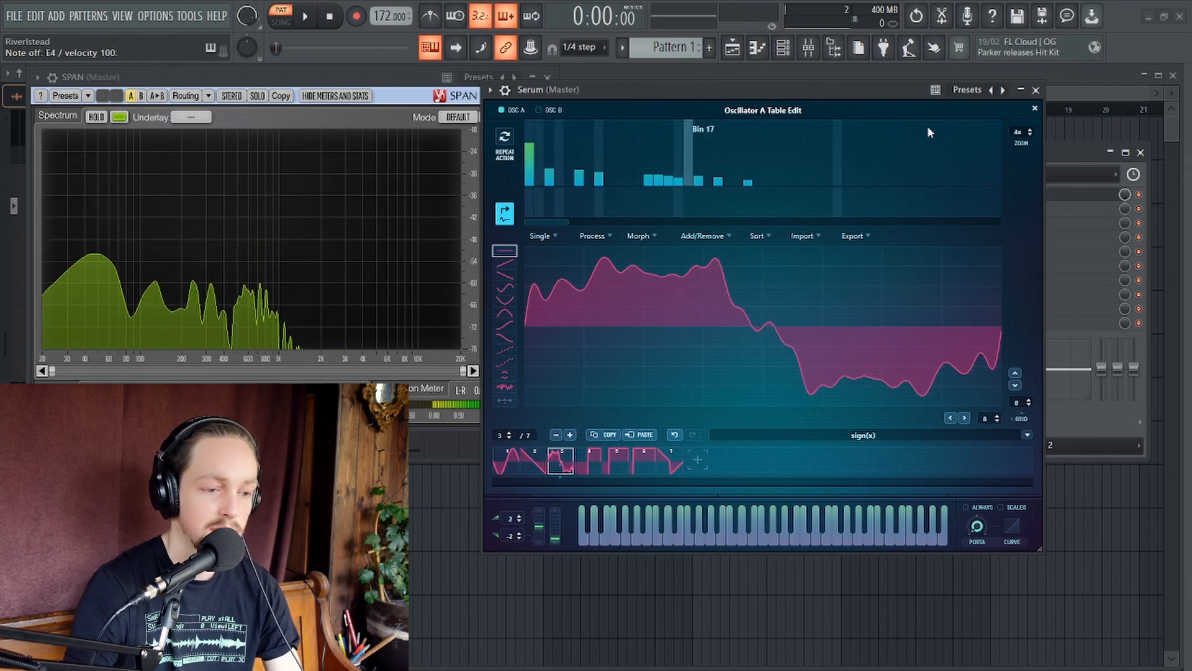
pyautogui.click(1035, 109)
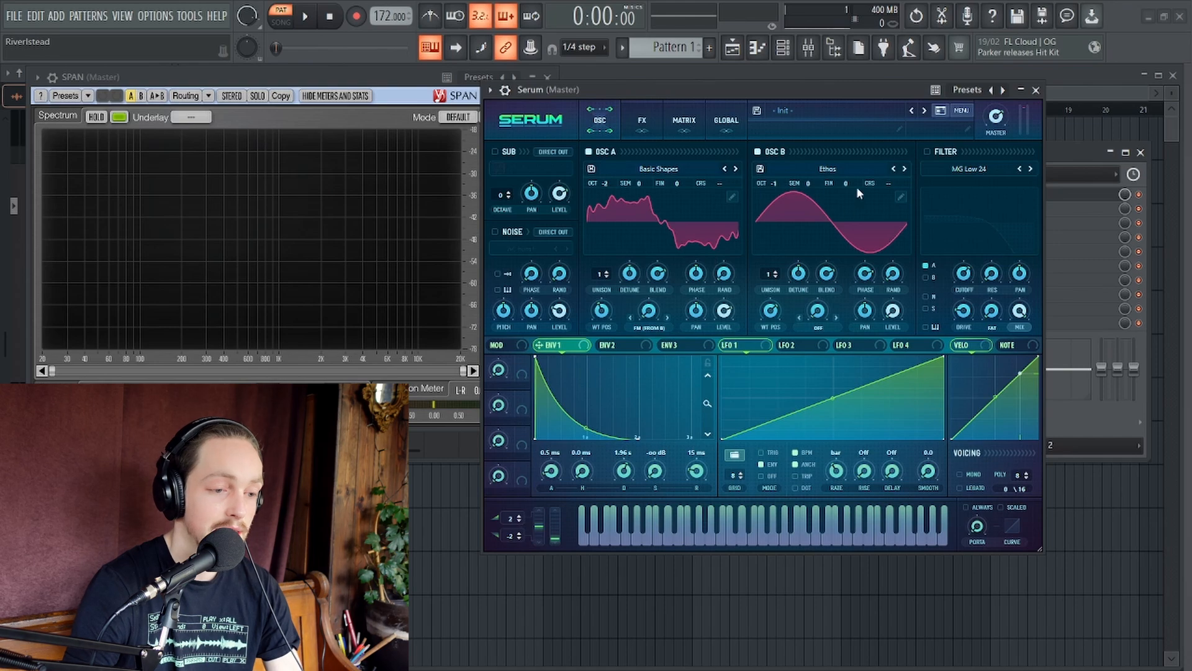
# Draw a few decreasing low harmonics above the fundamental in frame 44 of oscillator B's wavetable
pyautogui.click(904, 198)
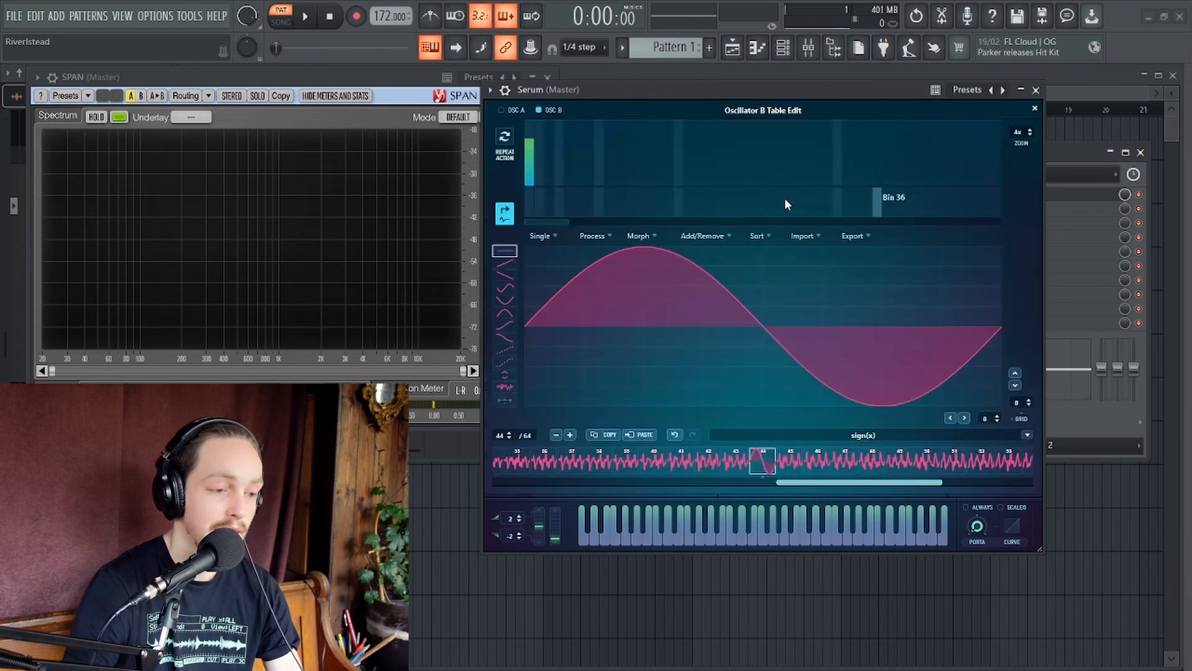
pyautogui.click(541, 160)
pyautogui.moveTo(557, 166); pyautogui.dragTo(622, 180)
pyautogui.click(1035, 108)
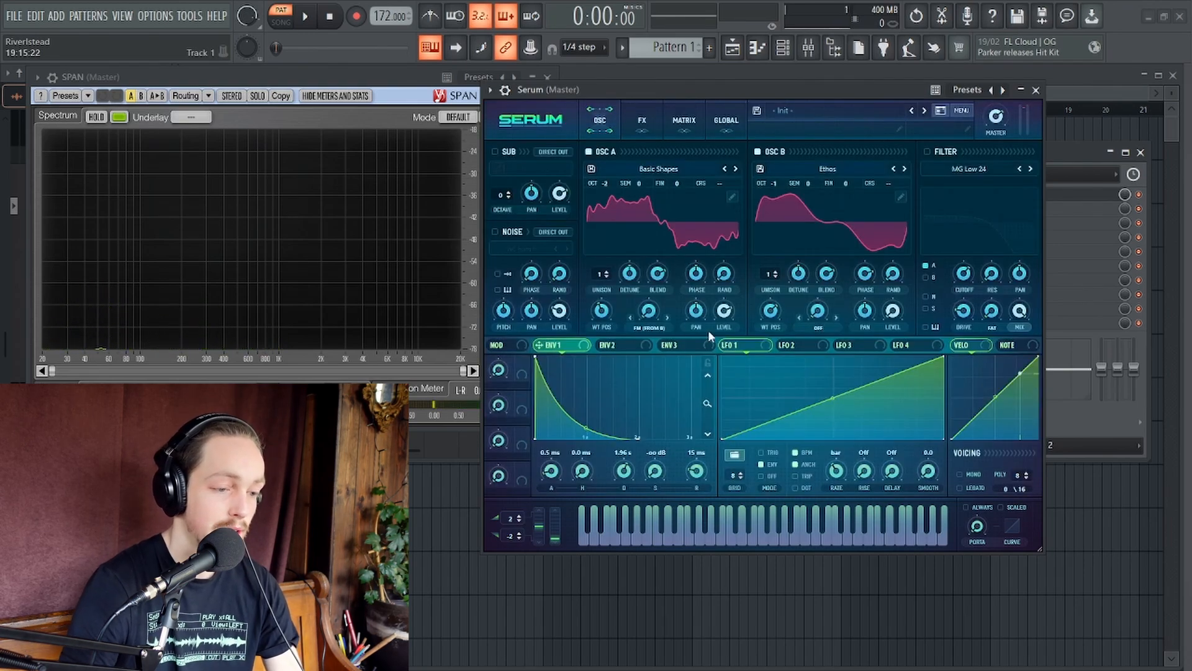
# Adjust oscillator A's FM amount from oscillator B and oscillator B's start phase while playing G4 and E4
pyautogui.moveTo(648, 318); pyautogui.dragTo(650, 315)
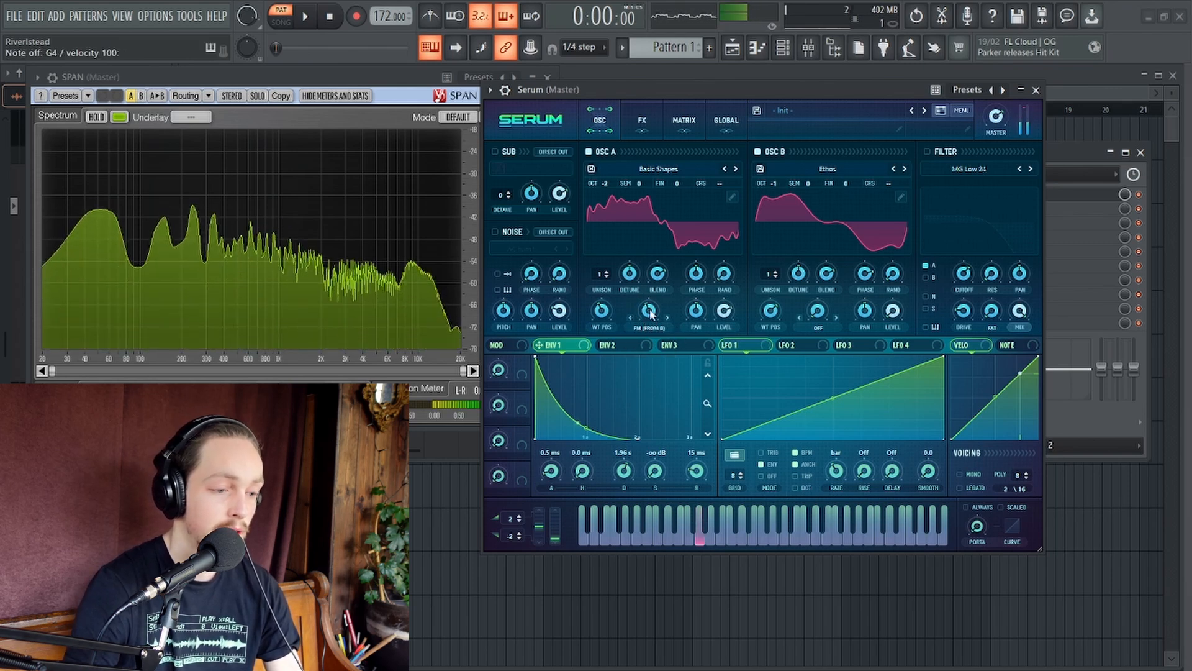
pyautogui.click(649, 316)
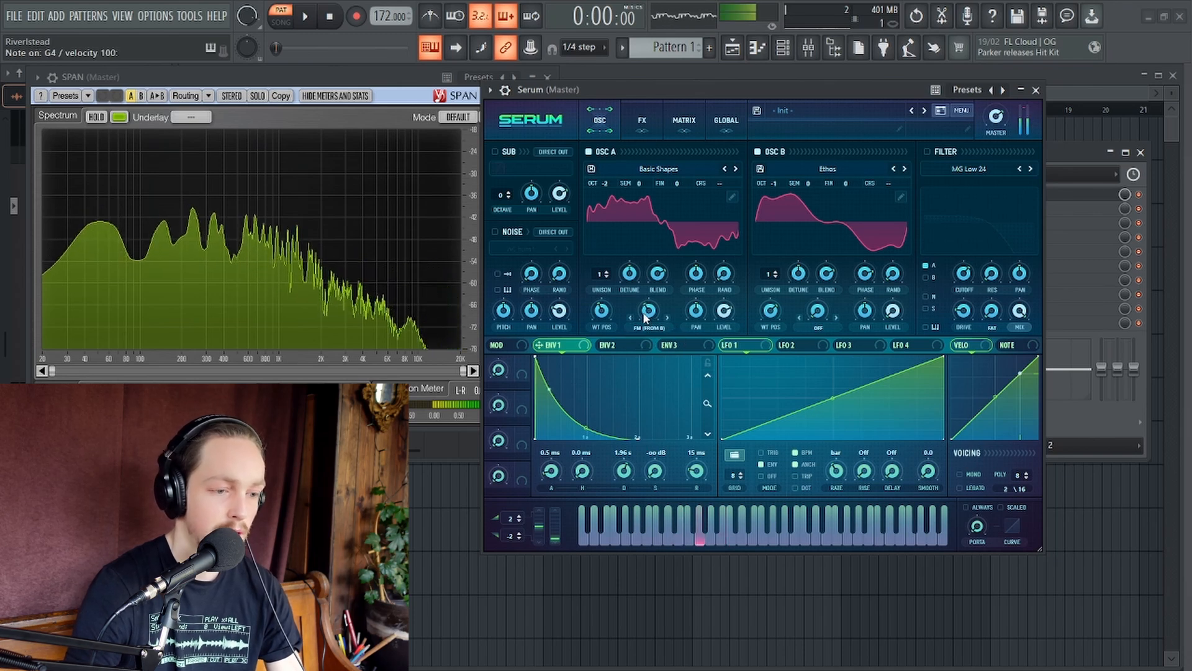
pyautogui.moveTo(866, 288)
pyautogui.mouseDown()
pyautogui.moveTo(871, 269)
pyautogui.moveTo(862, 300)
pyautogui.moveTo(877, 209)
pyautogui.mouseUp()
pyautogui.moveTo(857, 277)
pyautogui.mouseDown()
pyautogui.moveTo(867, 261)
pyautogui.moveTo(866, 278)
pyautogui.mouseUp()
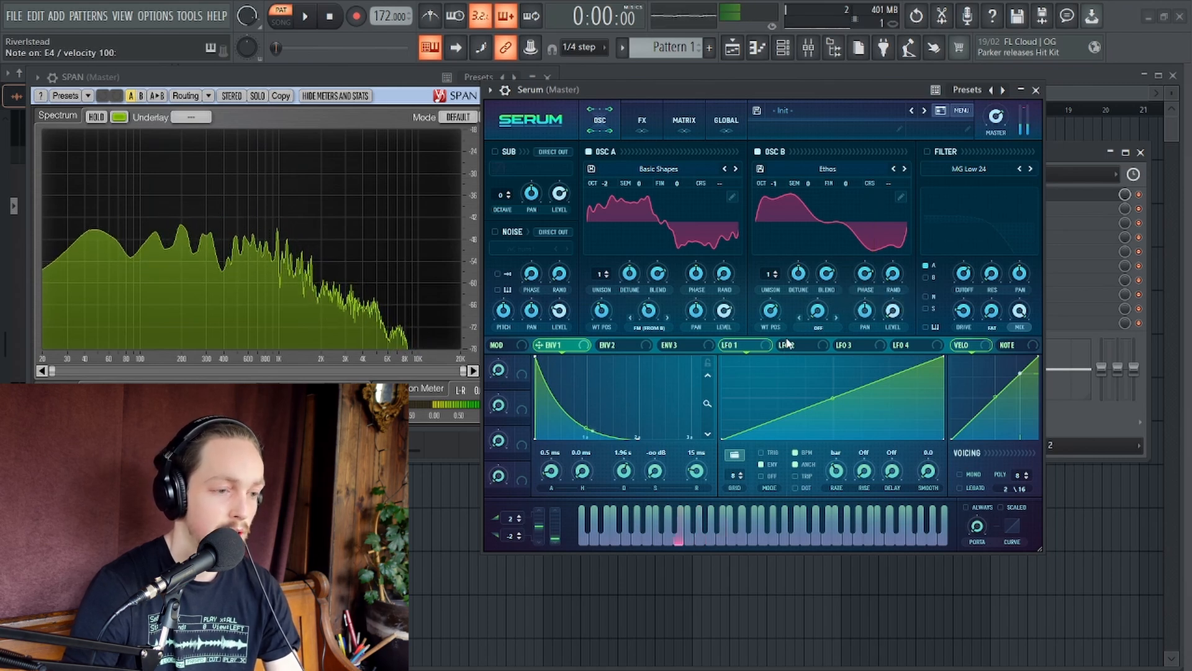
# Turn on the MG Low 24 filter, lower its cutoff to 8 Hz, and modulate it with envelope 1 using a 977 ms decay
pyautogui.click(927, 152)
pyautogui.click(927, 153)
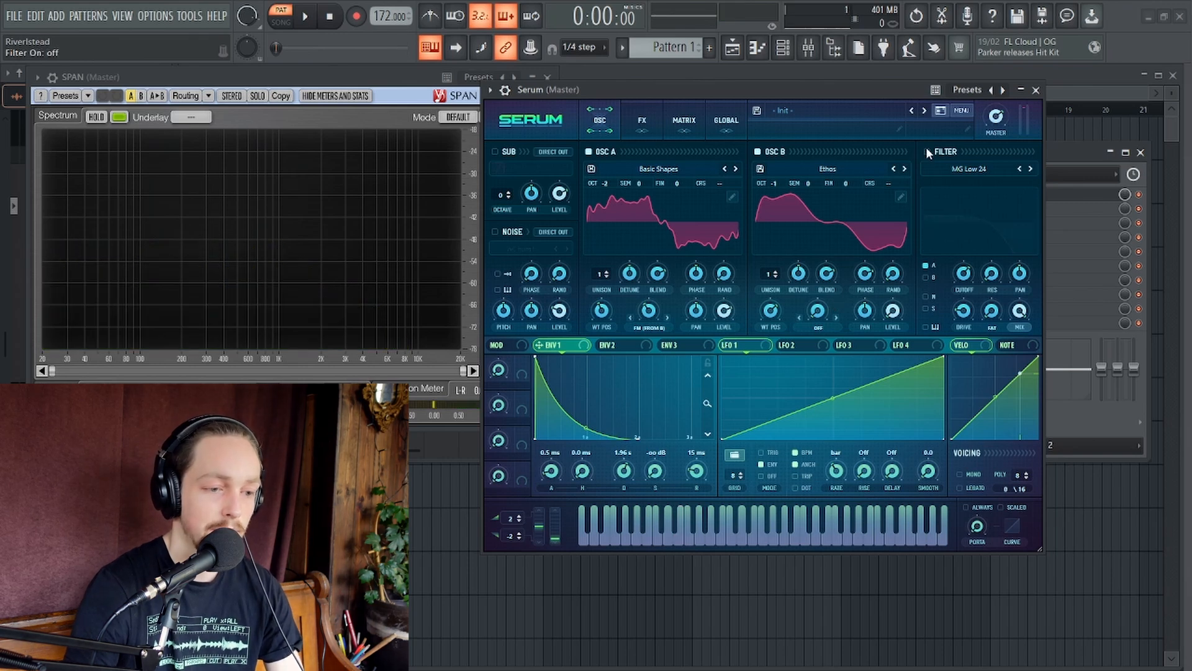
pyautogui.click(926, 150)
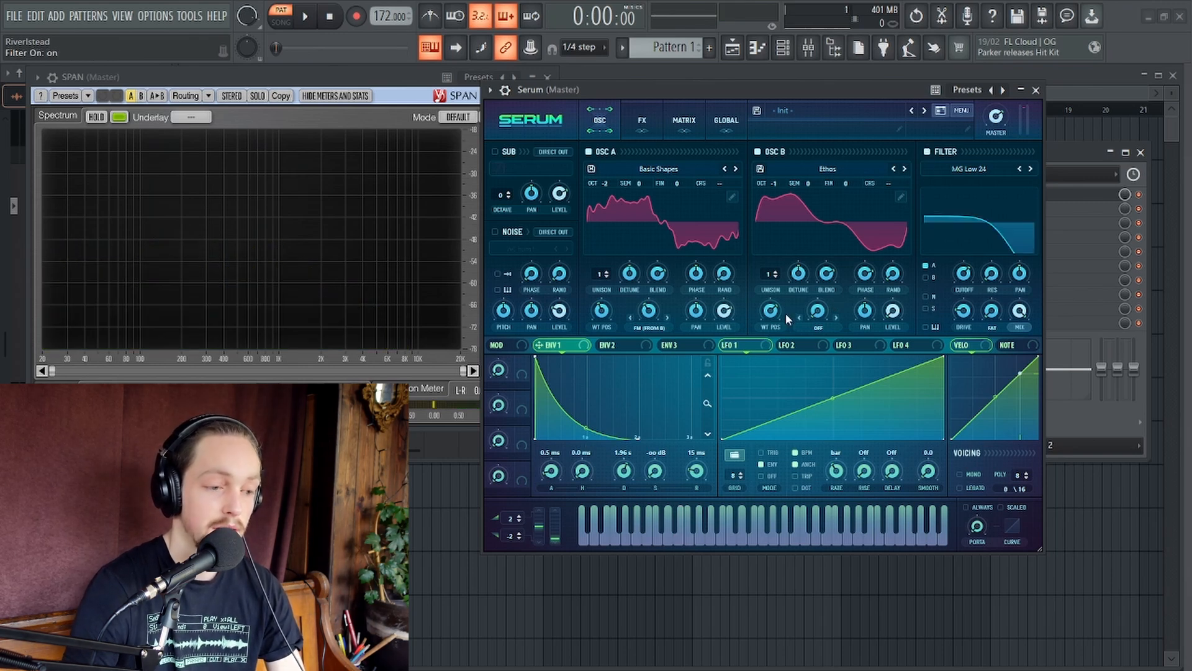
pyautogui.moveTo(963, 273); pyautogui.dragTo(952, 374)
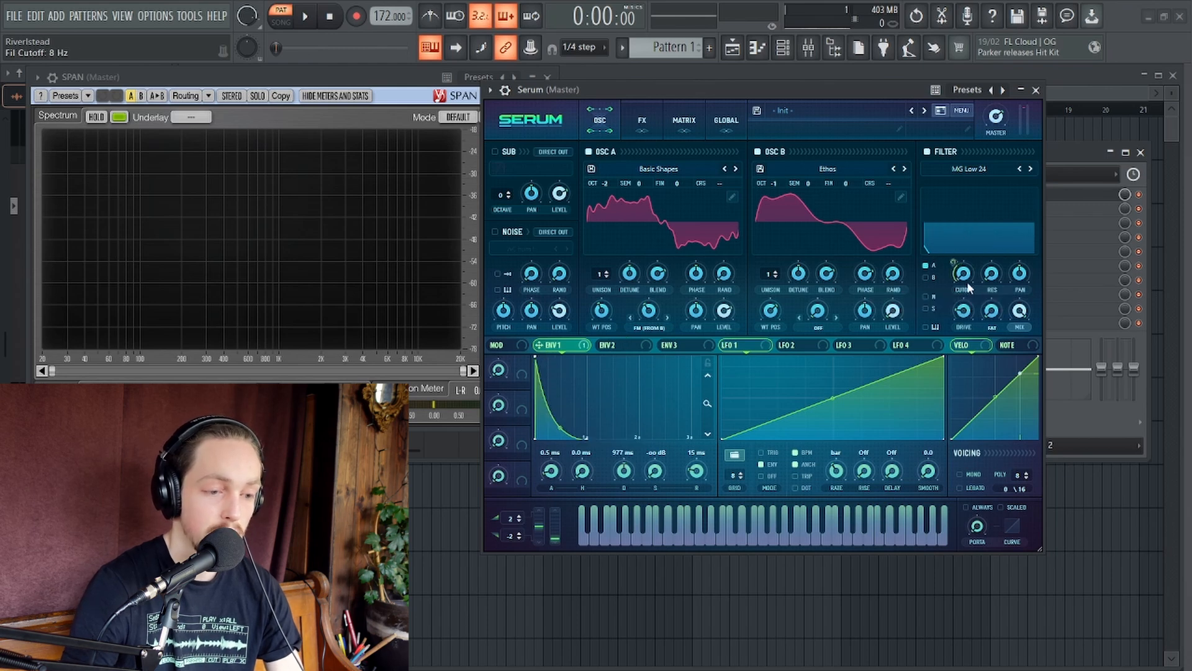
# Raise the filter cutoff, set the filter drive to 0%, and fine-tune envelope 1's cutoff modulation depth
pyautogui.moveTo(965, 278); pyautogui.dragTo(970, 246)
pyautogui.moveTo(962, 310); pyautogui.dragTo(962, 362)
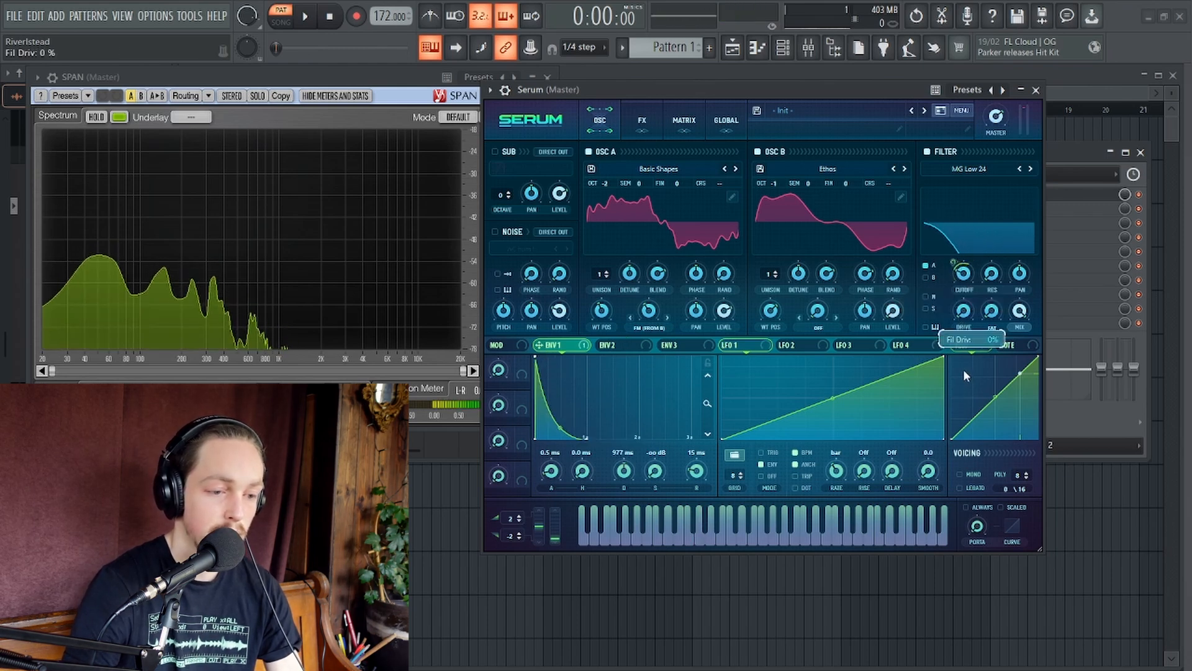
pyautogui.moveTo(953, 262); pyautogui.dragTo(953, 251)
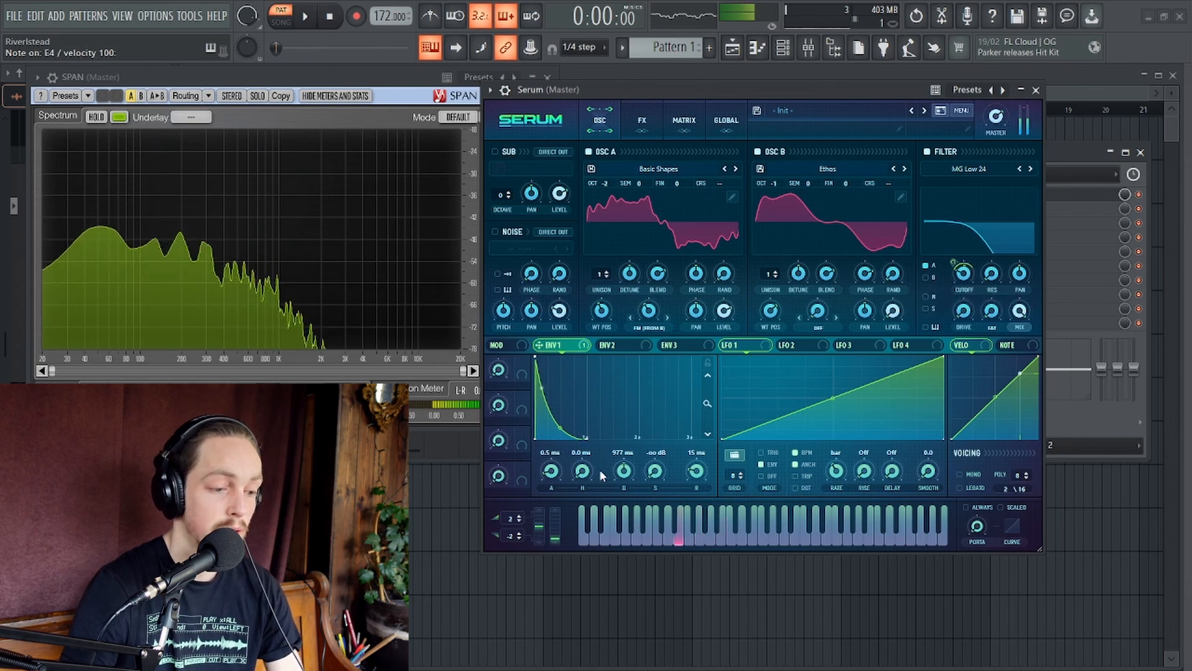
# Assign envelope 2 to oscillator A's level, set its modulation depth, and play several notes
pyautogui.moveTo(613, 344); pyautogui.dragTo(720, 320)
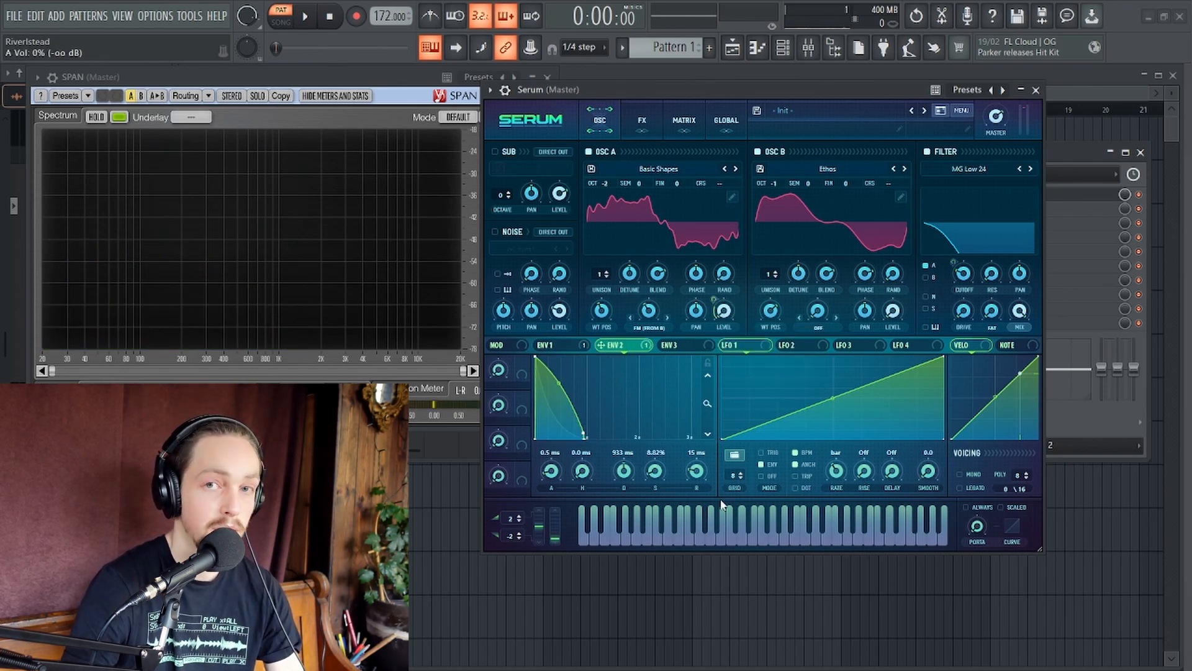
pyautogui.moveTo(717, 304); pyautogui.dragTo(729, 277)
pyautogui.press('b')
pyautogui.press('m')
pyautogui.press('m')
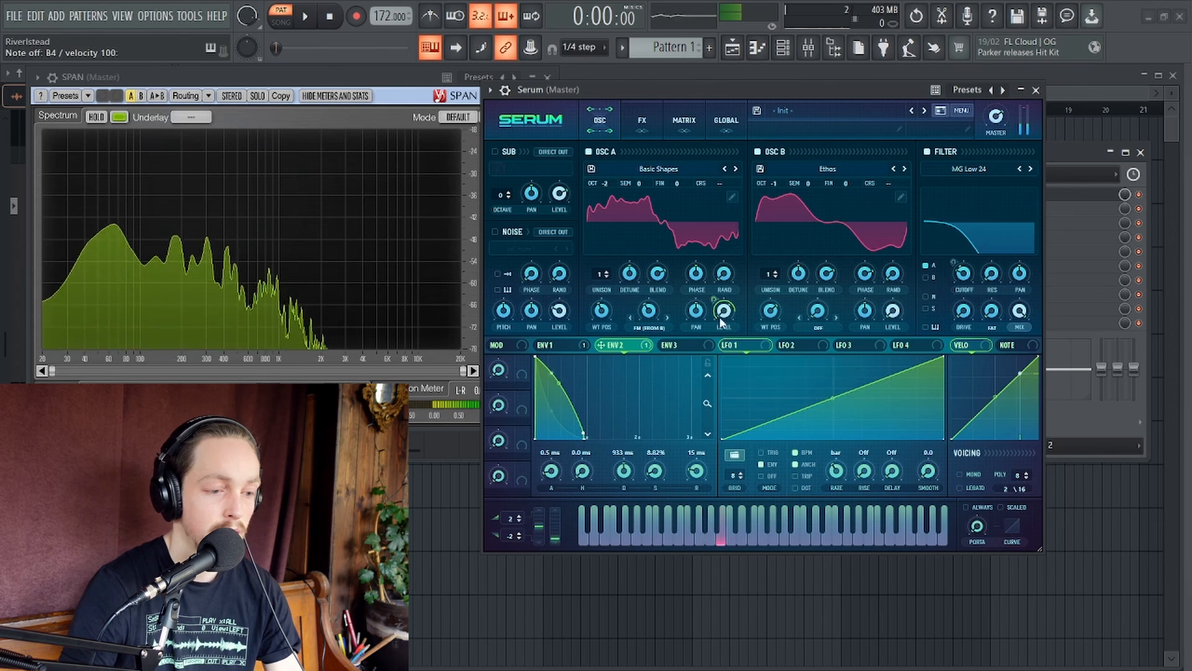
pyautogui.press('m')
pyautogui.press('c')
# Reshape envelope 2's decay curve and raise its sustain to 64.53% while playing notes
pyautogui.moveTo(559, 384); pyautogui.dragTo(559, 398)
pyautogui.press('v')
pyautogui.press('v')
pyautogui.moveTo(656, 473); pyautogui.dragTo(659, 404)
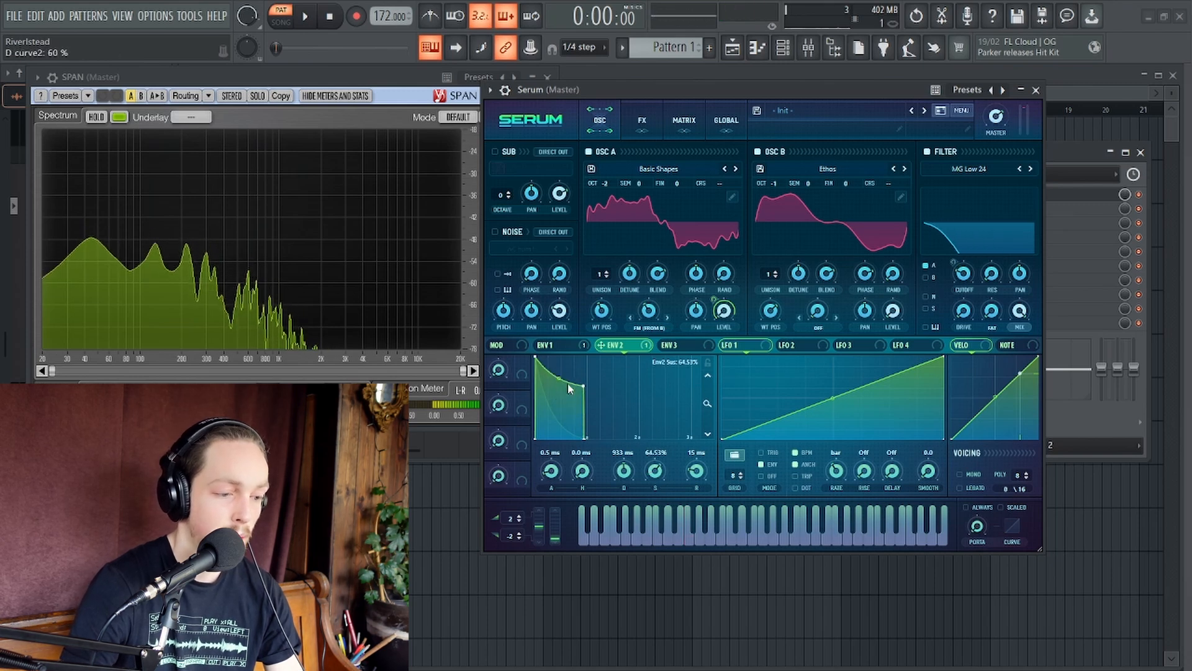
# Set envelope 1's decay to 1.11 s and reduce its filter cutoff modulation depth while playing notes
pyautogui.click(549, 344)
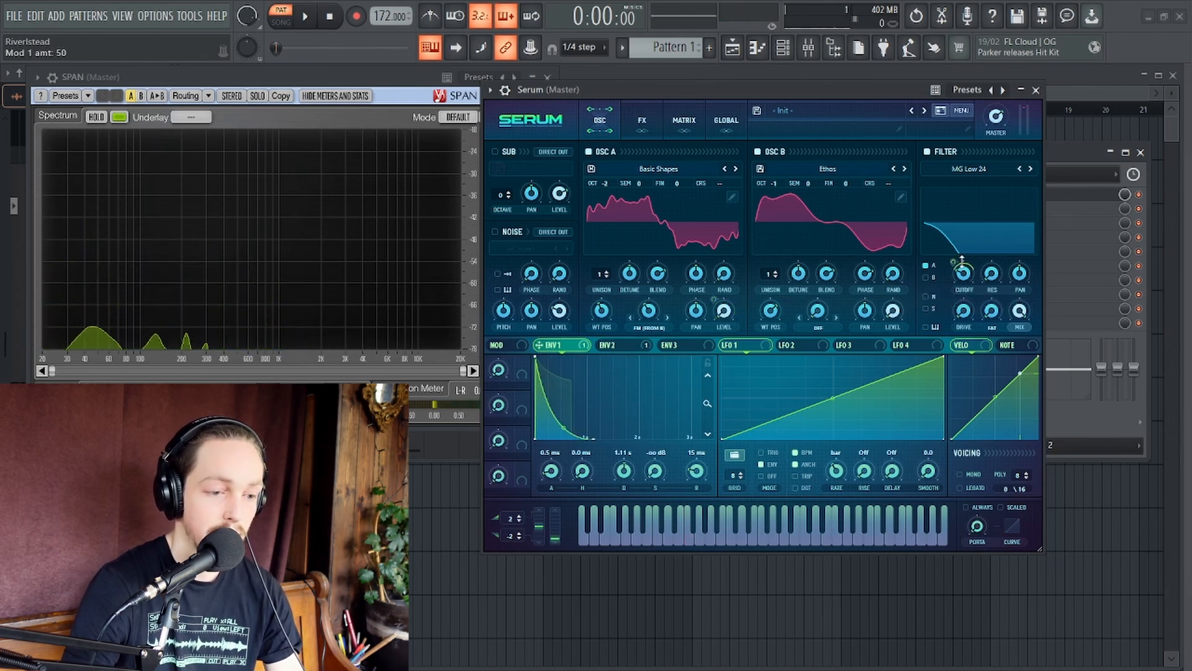
pyautogui.press('v')
pyautogui.press('n')
pyautogui.press('n')
pyautogui.moveTo(962, 262); pyautogui.dragTo(961, 271)
pyautogui.press('n')
pyautogui.press('n')
pyautogui.press('n')
pyautogui.press('n')
pyautogui.press('c')
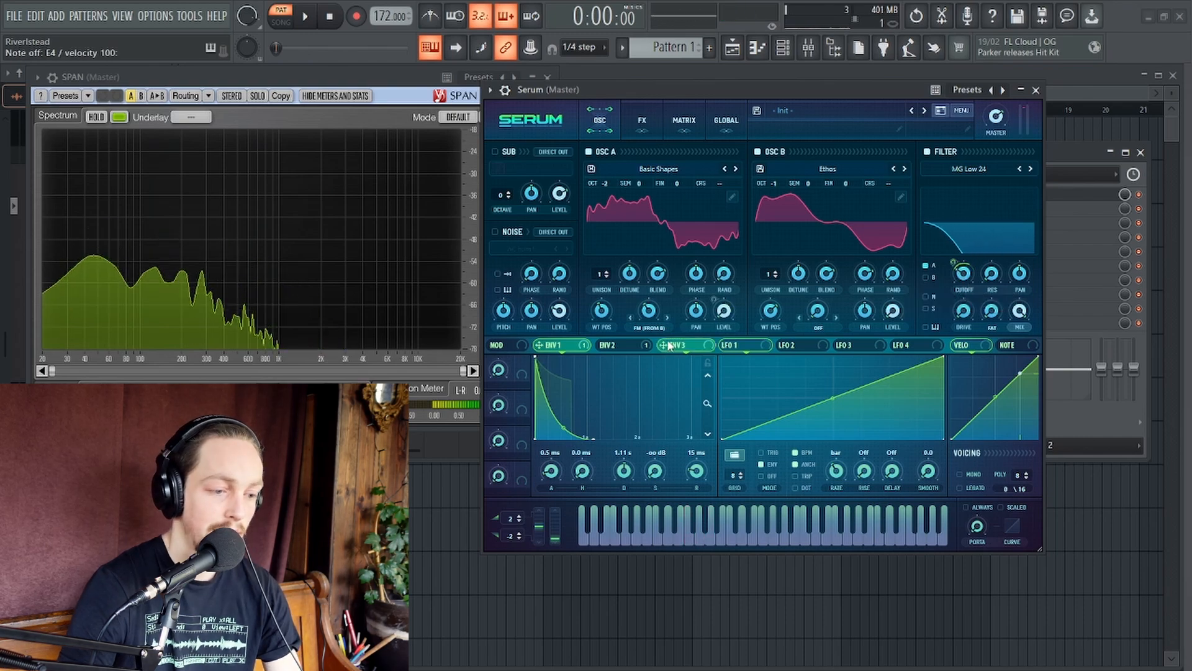
# Assign envelope 3 with 0% sustain and a 168 ms decay to oscillator A's FM amount at a modulation depth of 10
pyautogui.click(669, 345)
pyautogui.moveTo(594, 360); pyautogui.dragTo(550, 467)
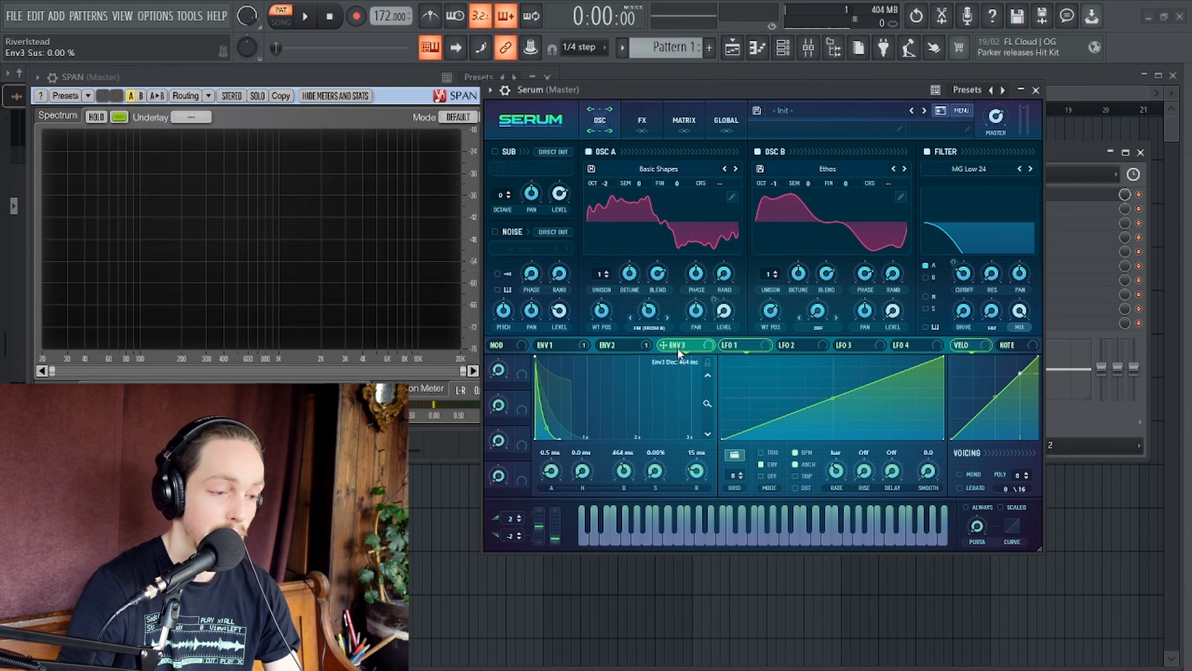
pyautogui.moveTo(649, 310); pyautogui.dragTo(644, 320)
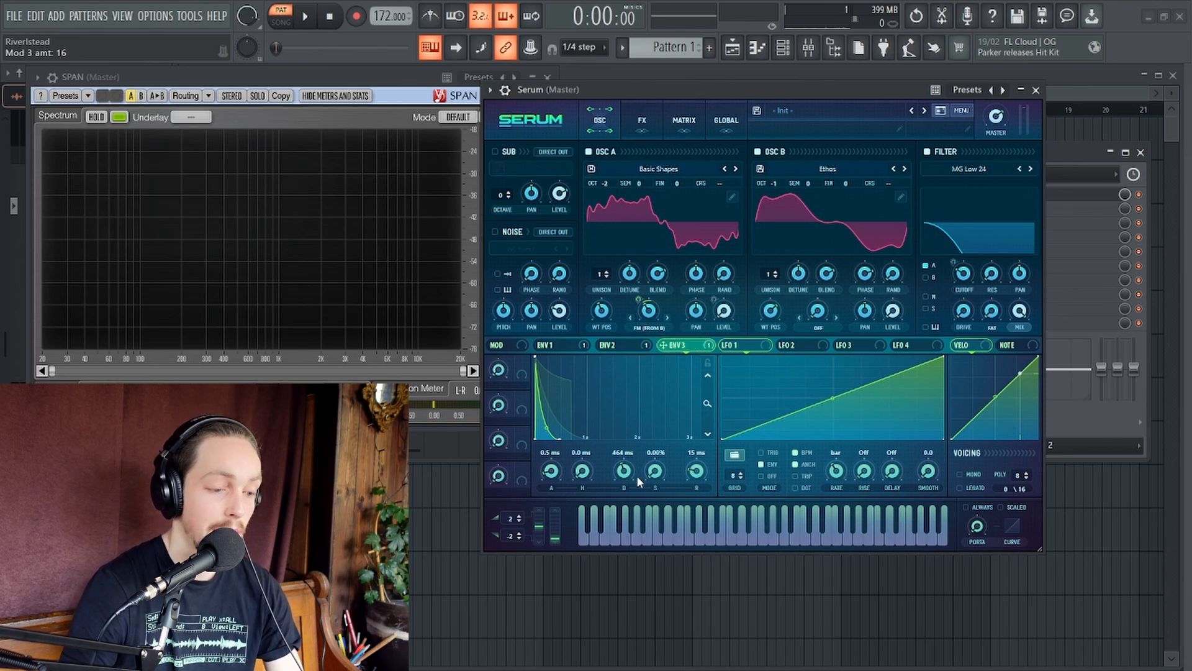
pyautogui.moveTo(624, 477)
pyautogui.scroll(-5, 623, 477)
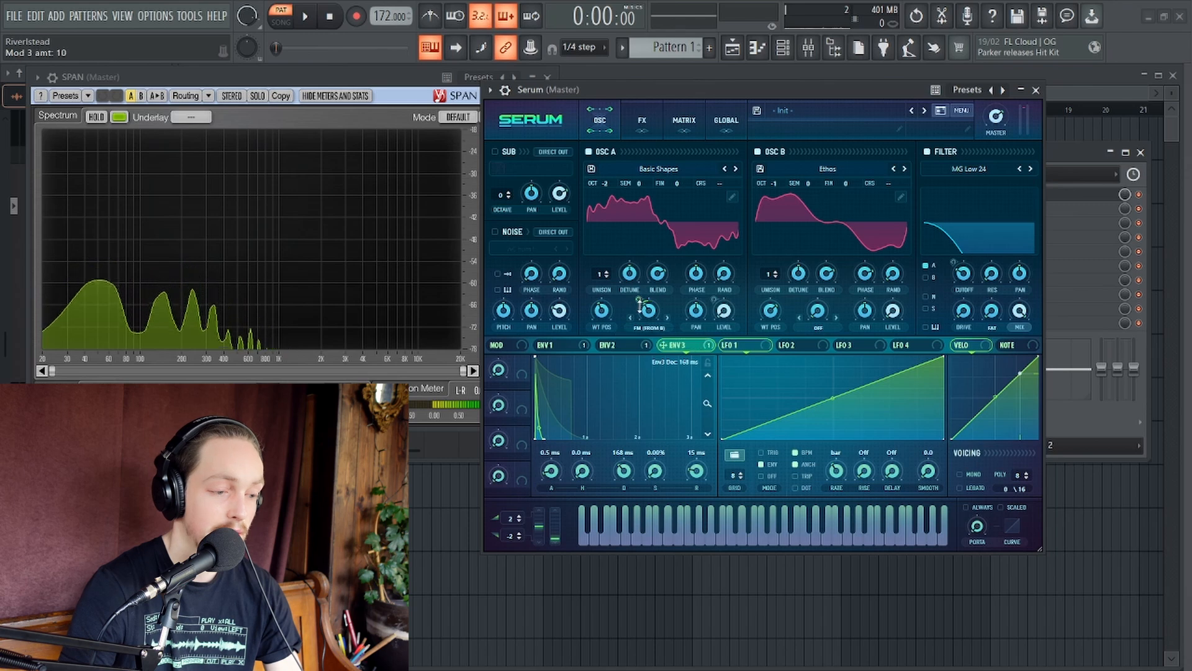
# Shorten envelope 3's decay to 130 ms and adjust its modulation depth on oscillator A's FM amount while playing a note
pyautogui.moveTo(540, 428); pyautogui.dragTo(538, 434)
pyautogui.moveTo(646, 315); pyautogui.dragTo(647, 323)
pyautogui.press('m')
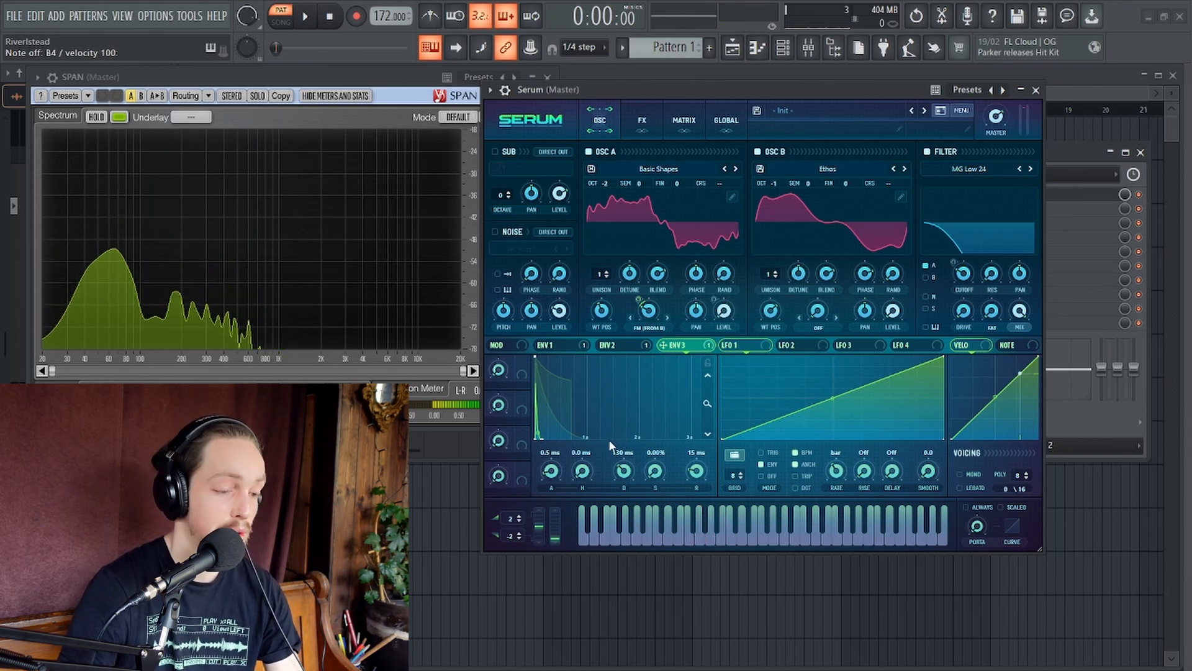
# Reshape LFO 1 into a steep curve that falls to zero near the start and stays at zero to the end
pyautogui.moveTo(733, 346); pyautogui.dragTo(708, 330)
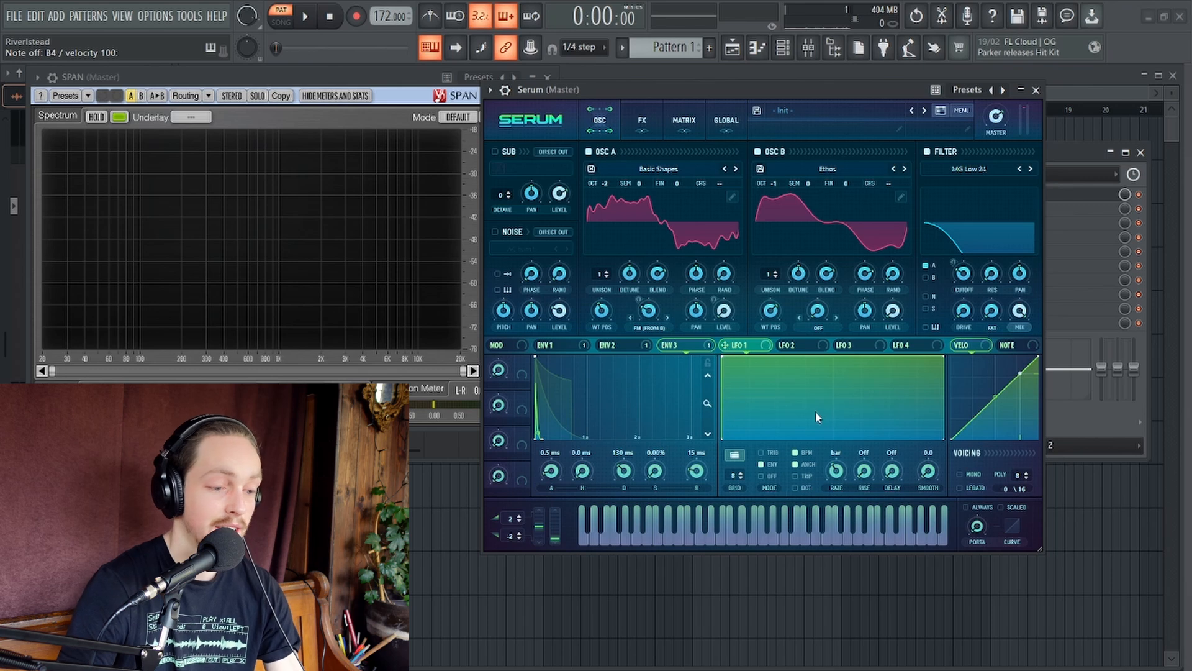
pyautogui.doubleClick(768, 395)
pyautogui.moveTo(768, 400); pyautogui.dragTo(747, 458)
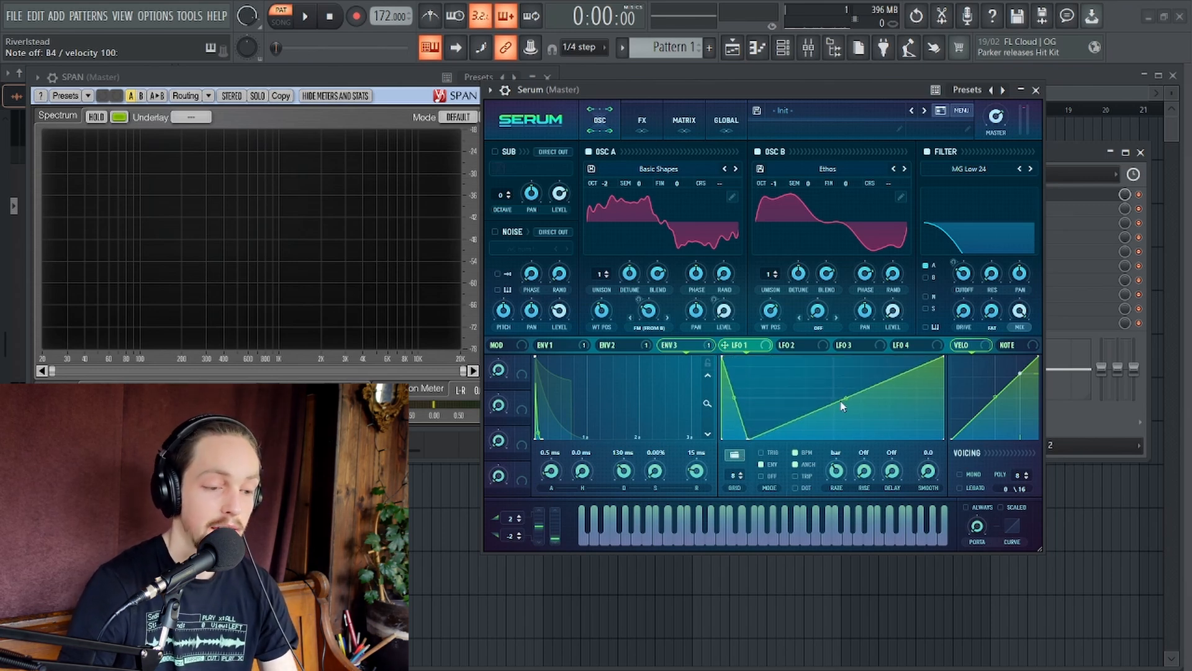
pyautogui.moveTo(944, 359); pyautogui.dragTo(1041, 562)
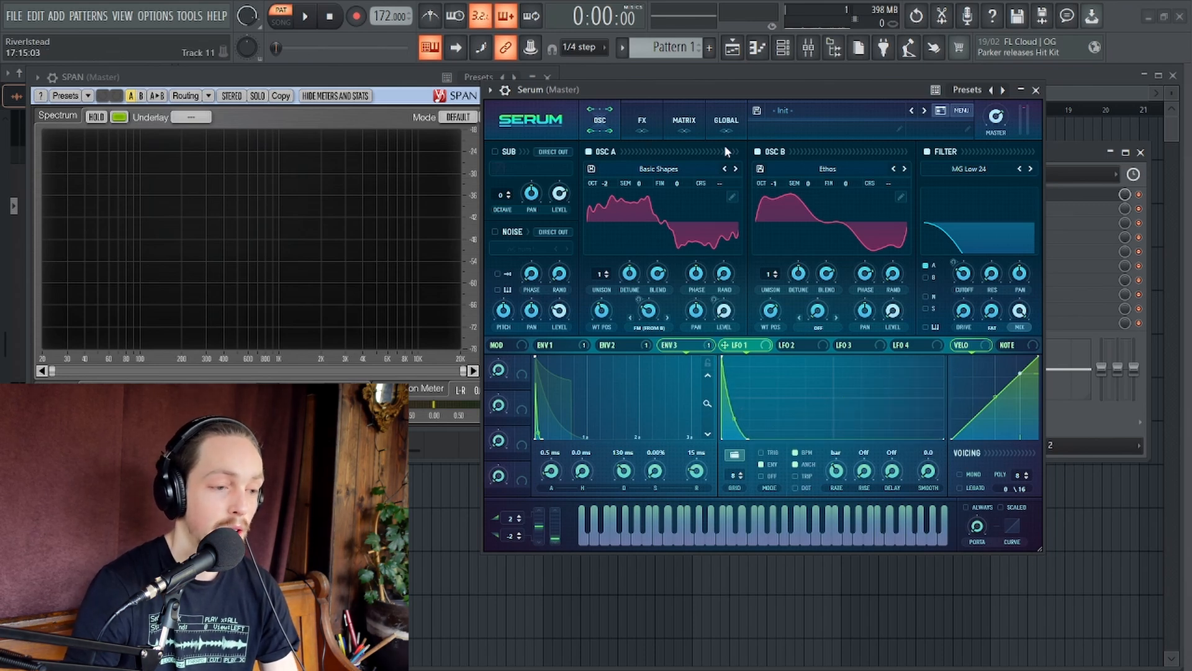
# Route LFO 1 to master tuning (Mast.Tun) in the fourth modulation matrix row and save the project
pyautogui.click(684, 124)
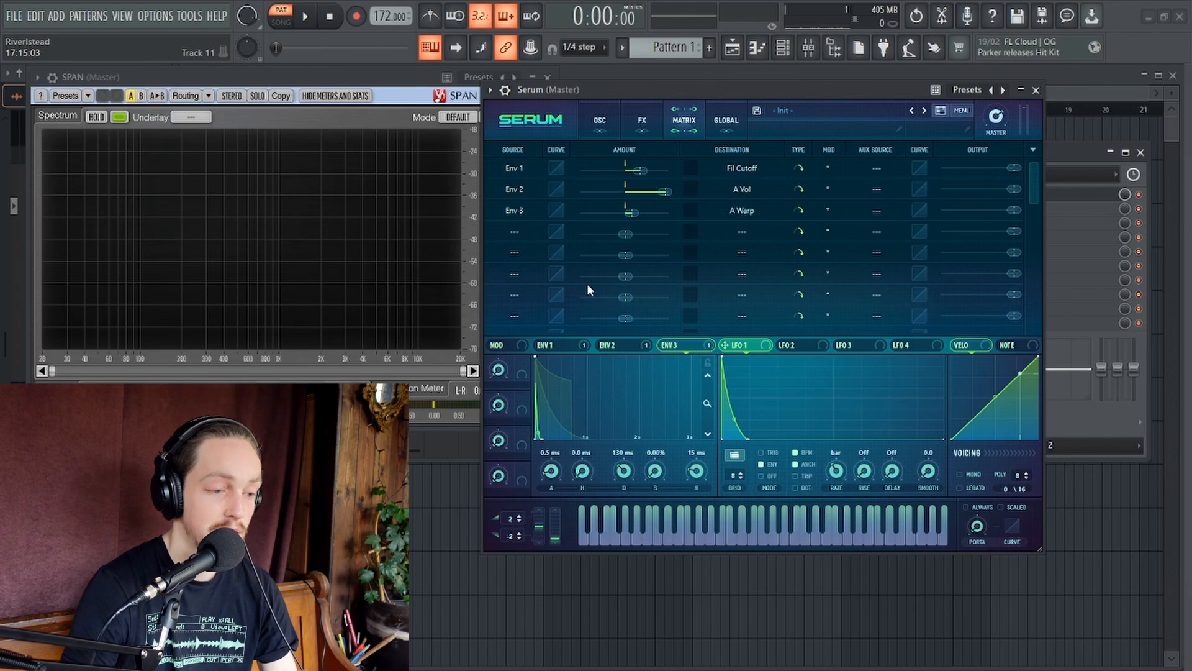
pyautogui.click(514, 235)
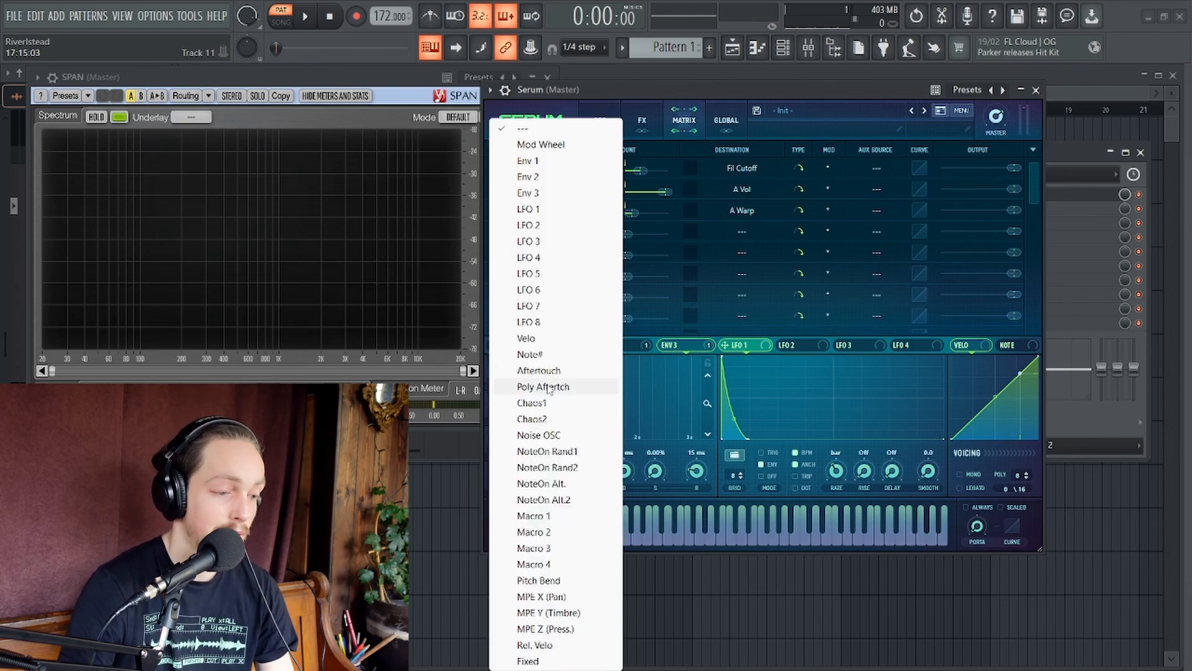
pyautogui.click(528, 210)
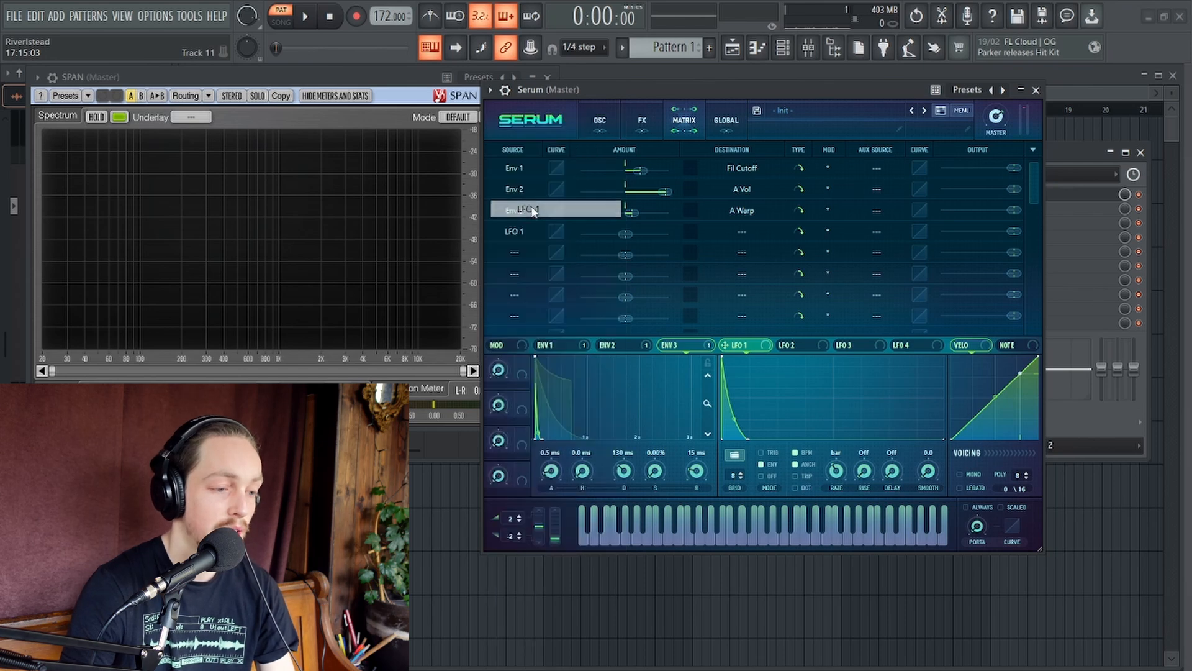
pyautogui.click(735, 229)
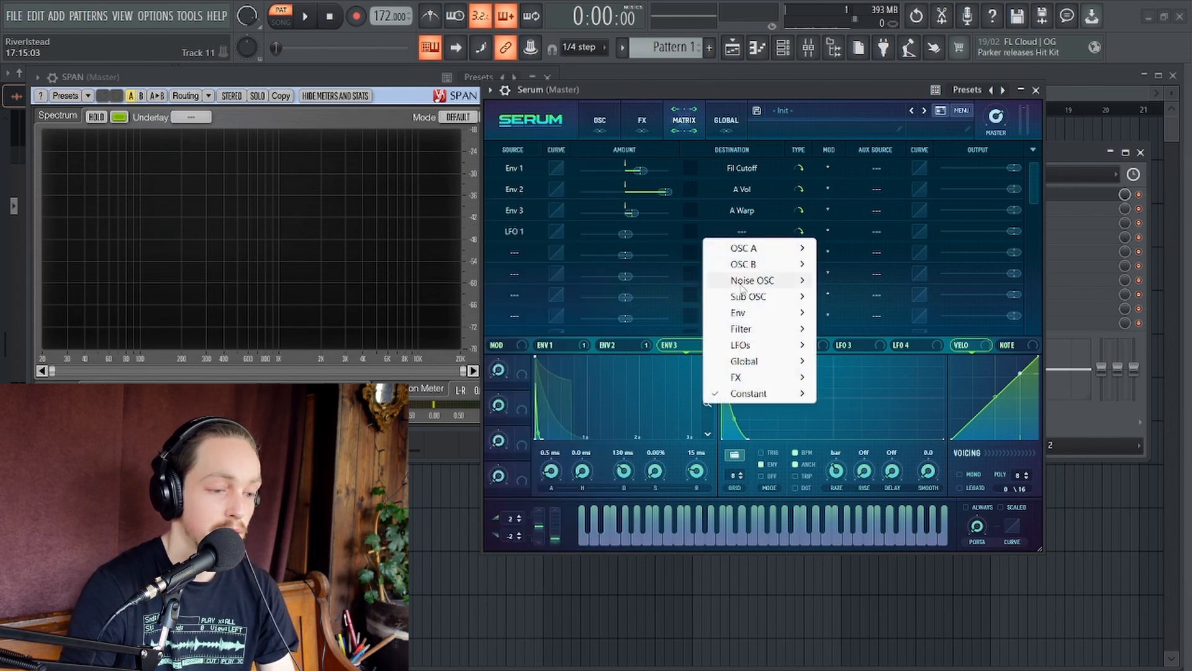
pyautogui.moveTo(751, 365)
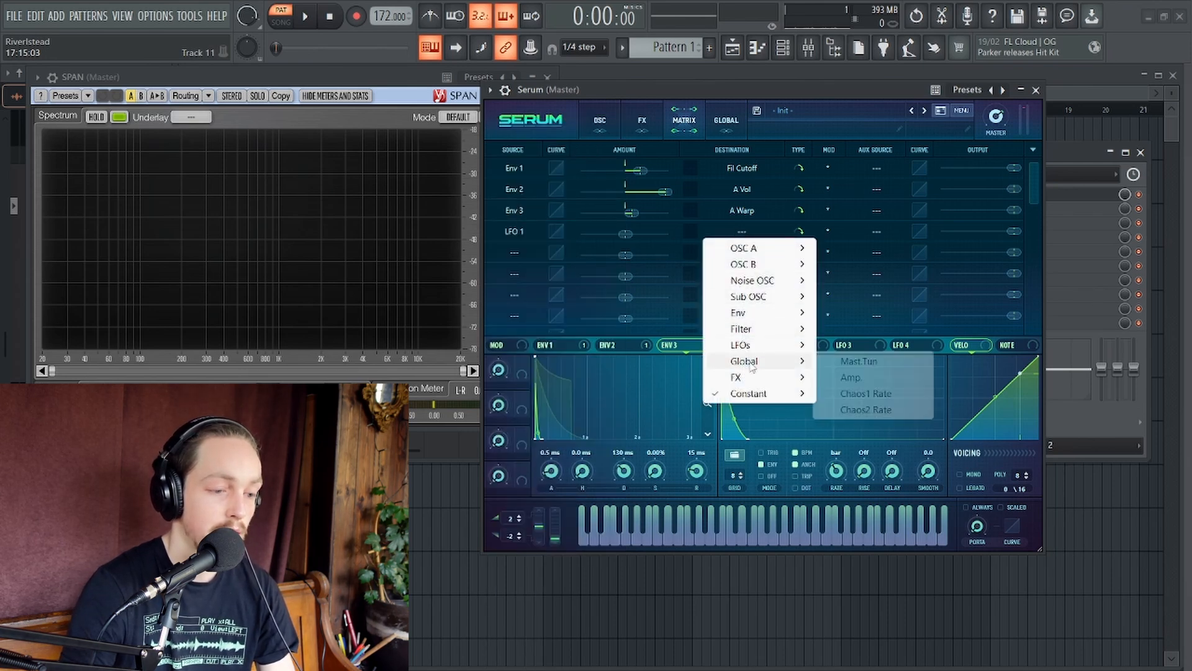
pyautogui.click(863, 366)
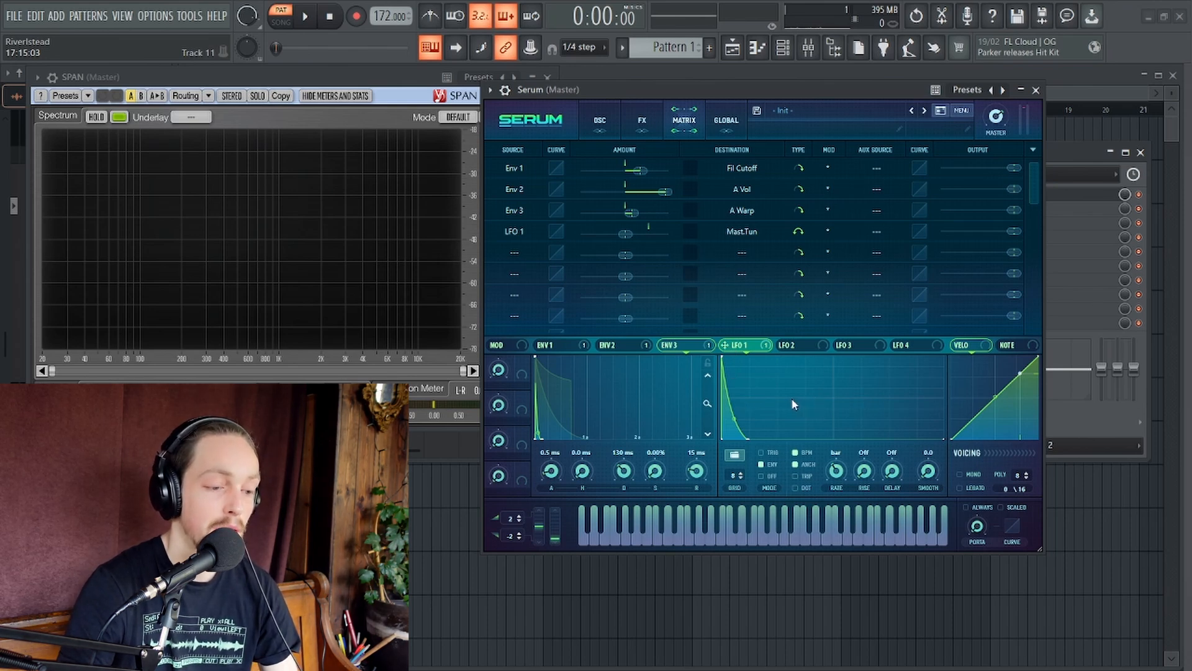
pyautogui.hotkey('ctrl', 's')
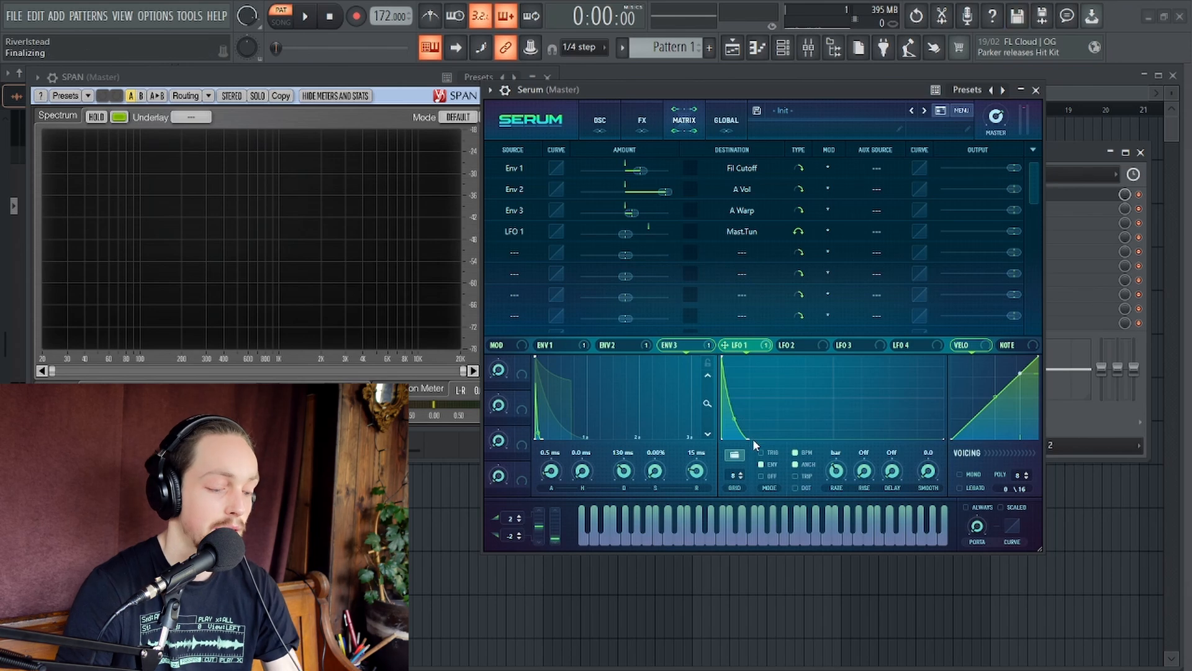
# Set a small positive modulation amount for LFO 1 on master tuning while playing notes
pyautogui.press('v')
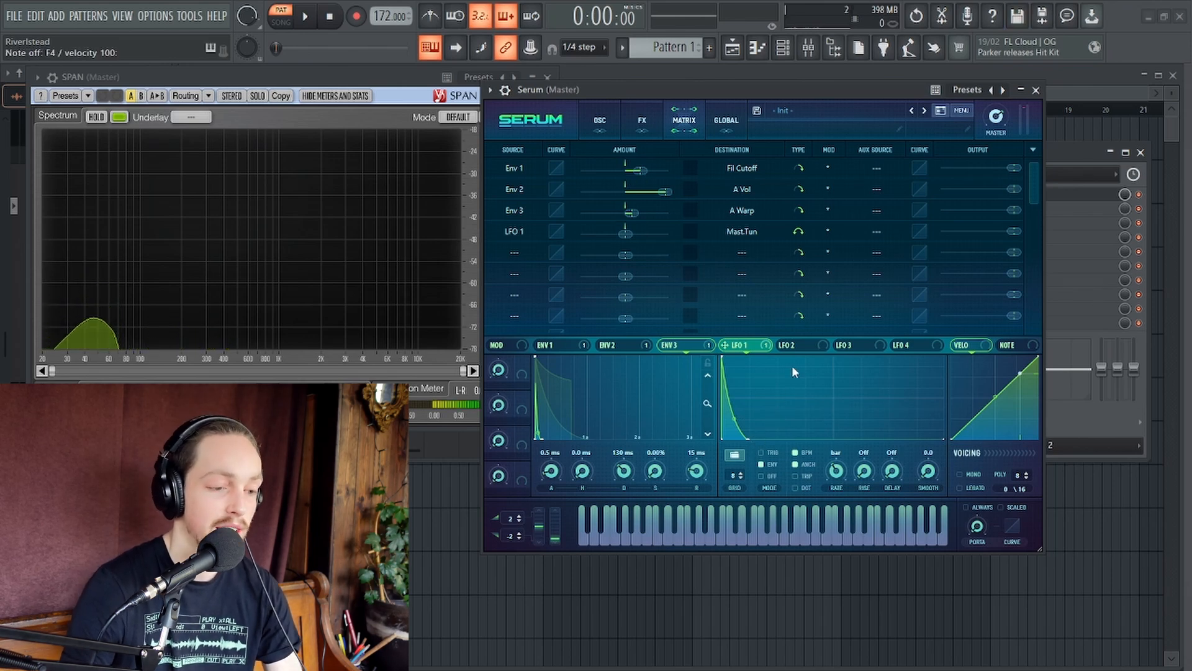
pyautogui.moveTo(624, 232); pyautogui.dragTo(648, 234)
pyautogui.press('v')
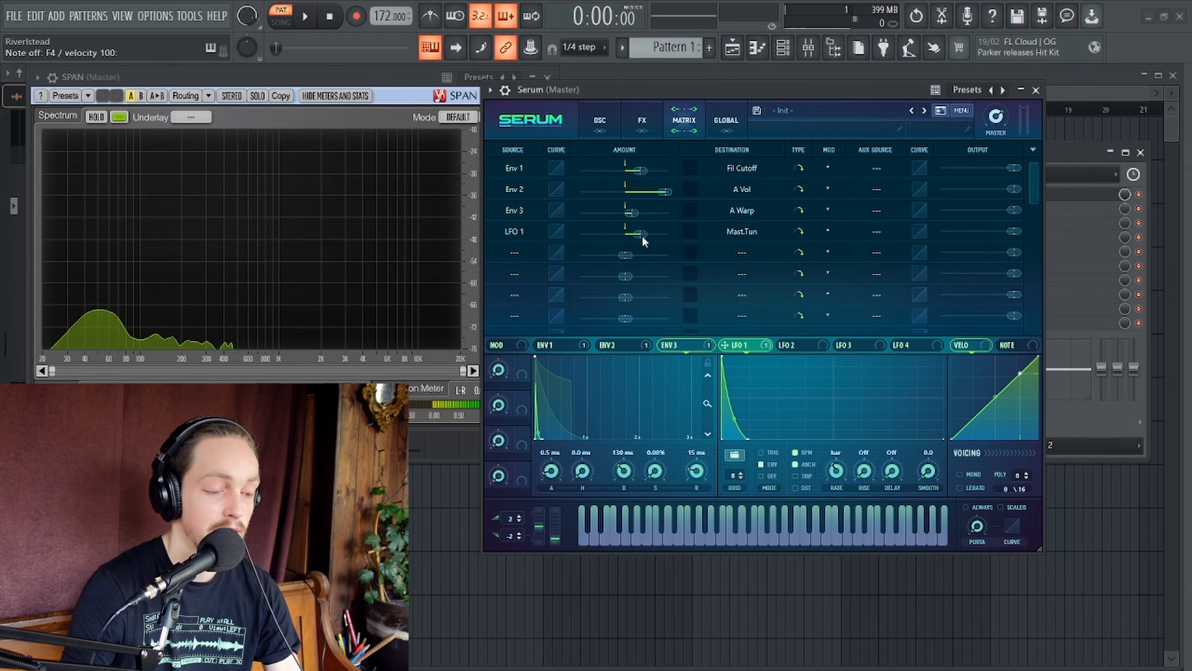
pyautogui.moveTo(641, 235); pyautogui.dragTo(637, 235)
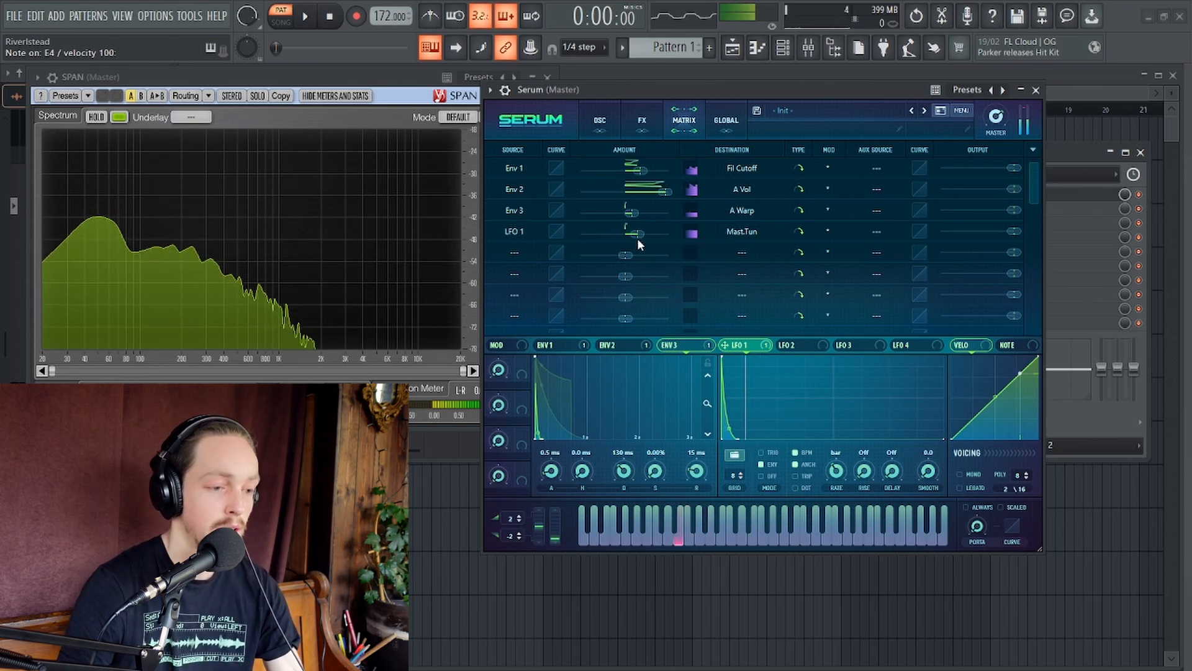
# Remove the fundamental (bin 1) from oscillator A's current wavetable frame and normalize each frame separately
pyautogui.click(599, 120)
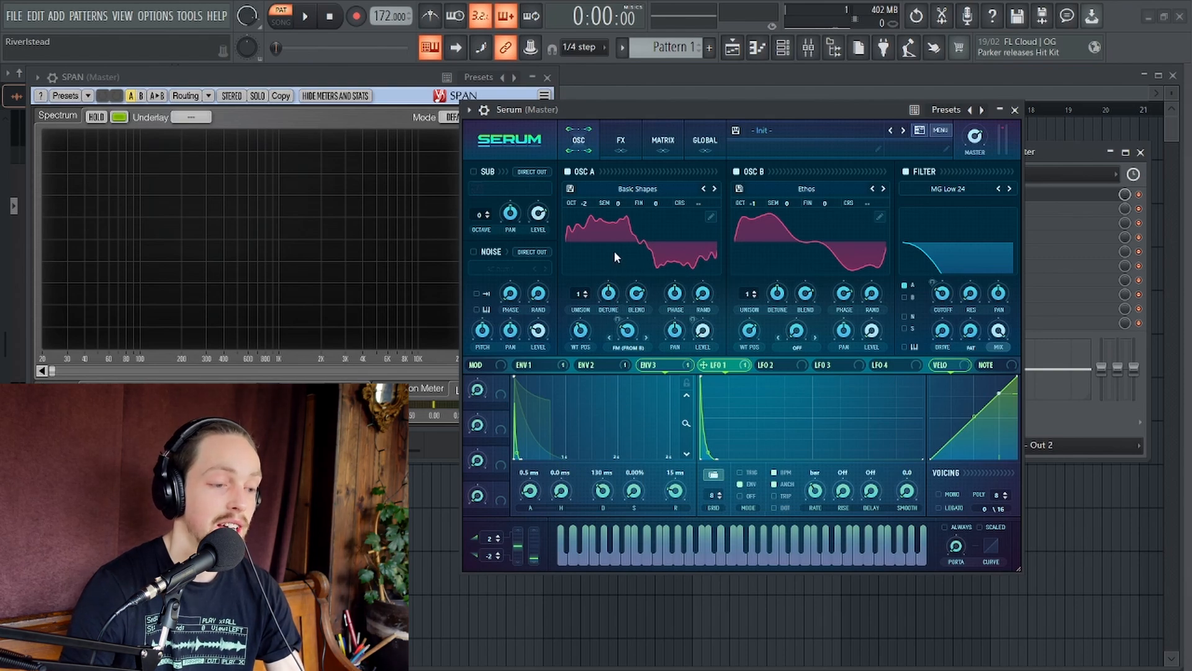
pyautogui.click(711, 218)
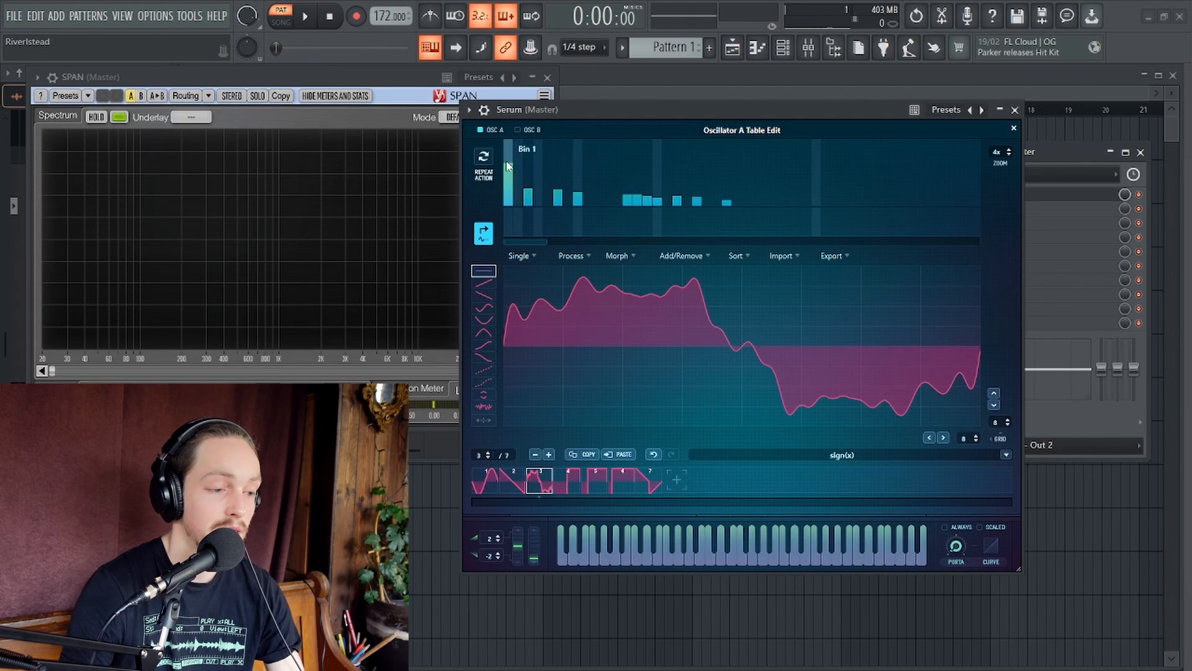
pyautogui.moveTo(507, 165); pyautogui.dragTo(488, 234)
pyautogui.click(574, 255)
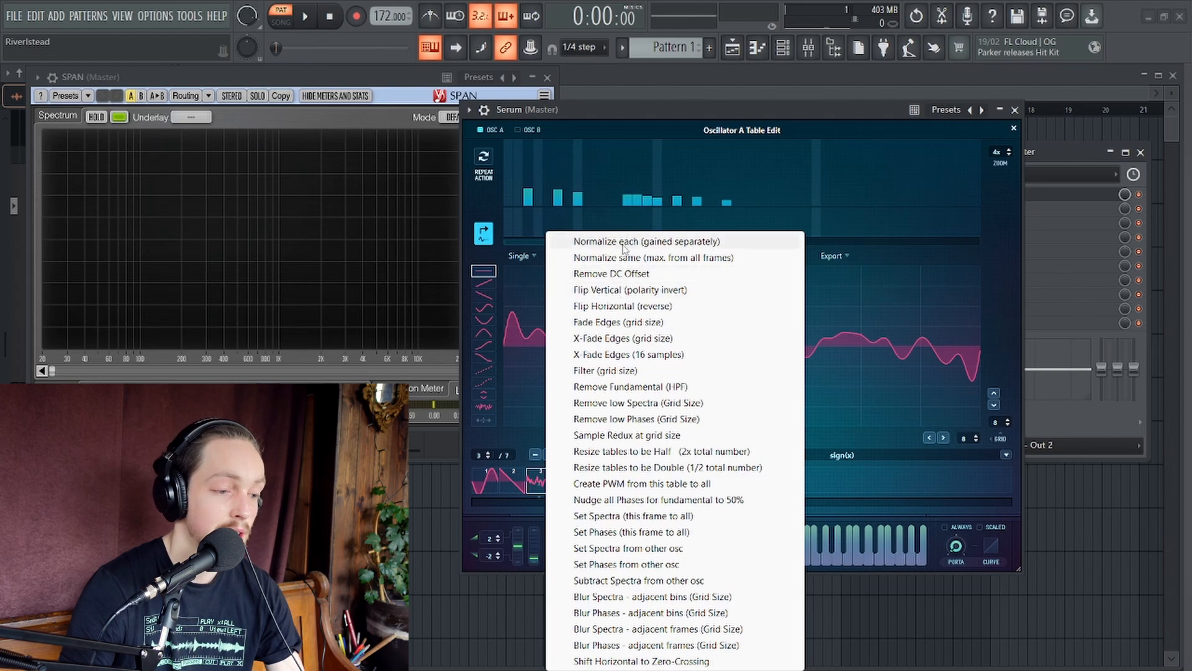
pyautogui.click(624, 242)
pyautogui.click(1013, 128)
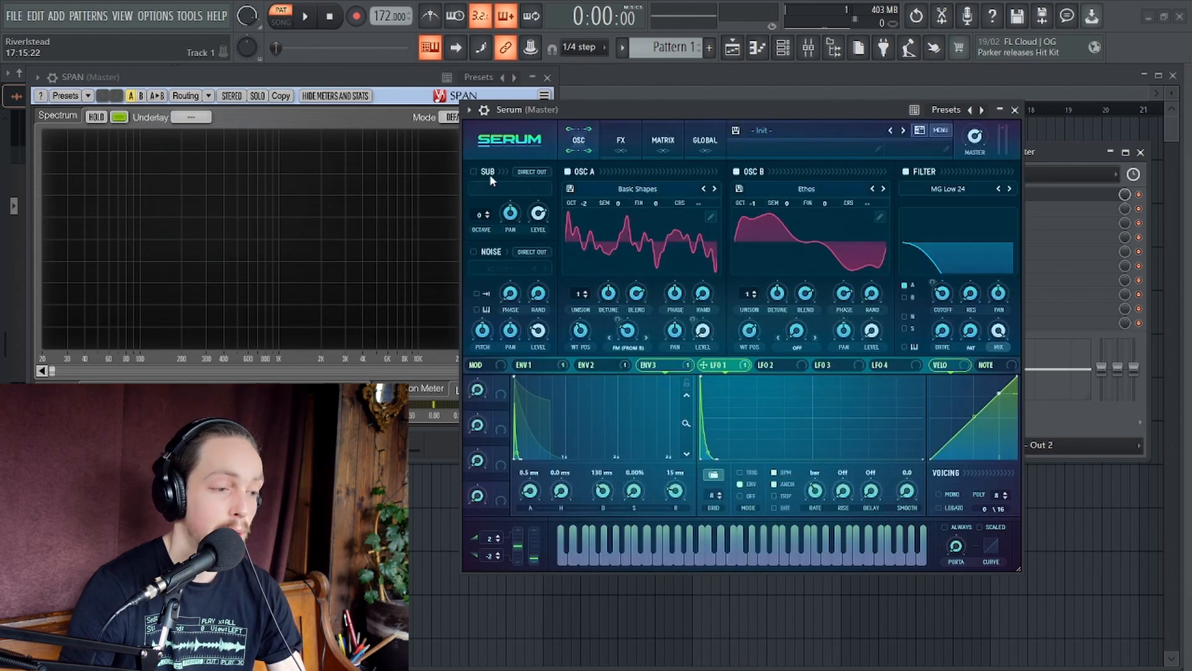
# Enable the sub oscillator at octave -2 and modulate its level with envelope 2 at a depth of 74 while playing notes
pyautogui.click(472, 171)
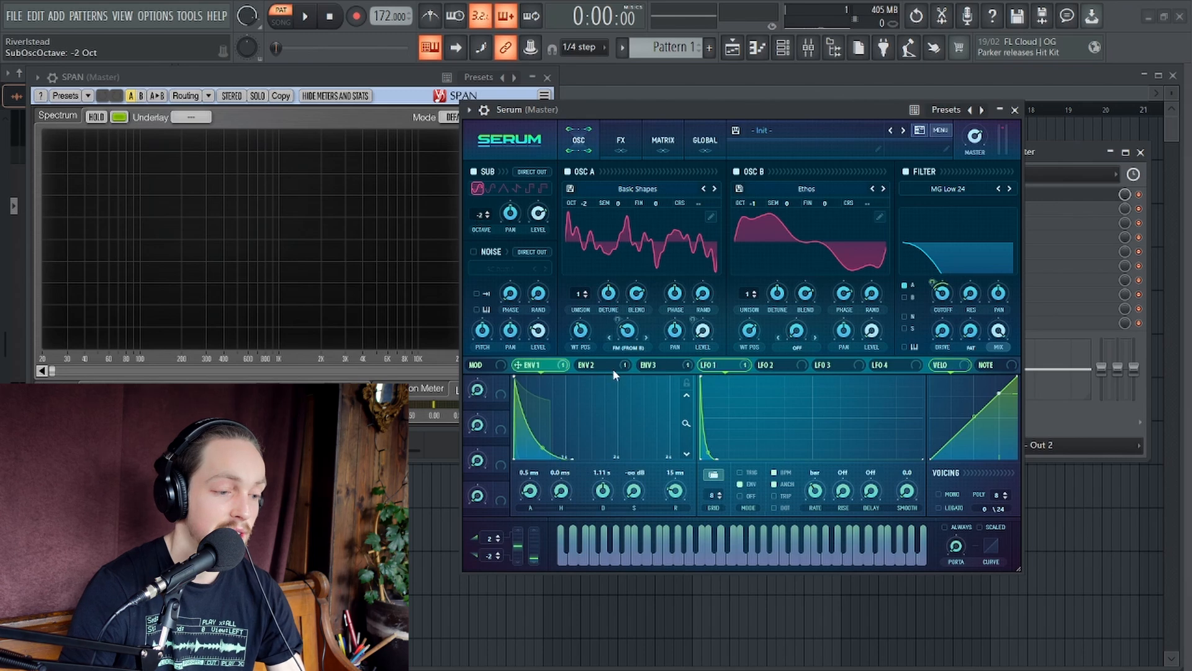
pyautogui.click(609, 368)
pyautogui.moveTo(533, 215)
pyautogui.mouseDown()
pyautogui.moveTo(539, 310)
pyautogui.moveTo(535, 165)
pyautogui.moveTo(536, 211)
pyautogui.moveTo(530, 204)
pyautogui.mouseUp()
pyautogui.press('v')
pyautogui.press('v')
pyautogui.press('n')
pyautogui.press('n')
pyautogui.press('n')
pyautogui.press('n')
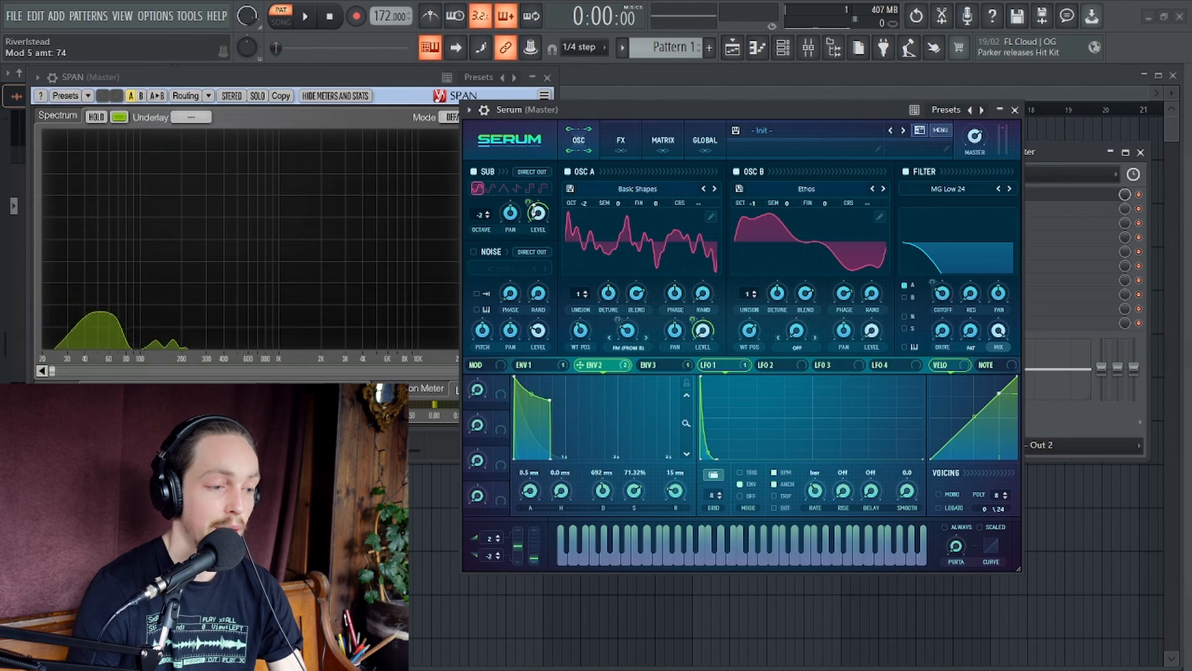